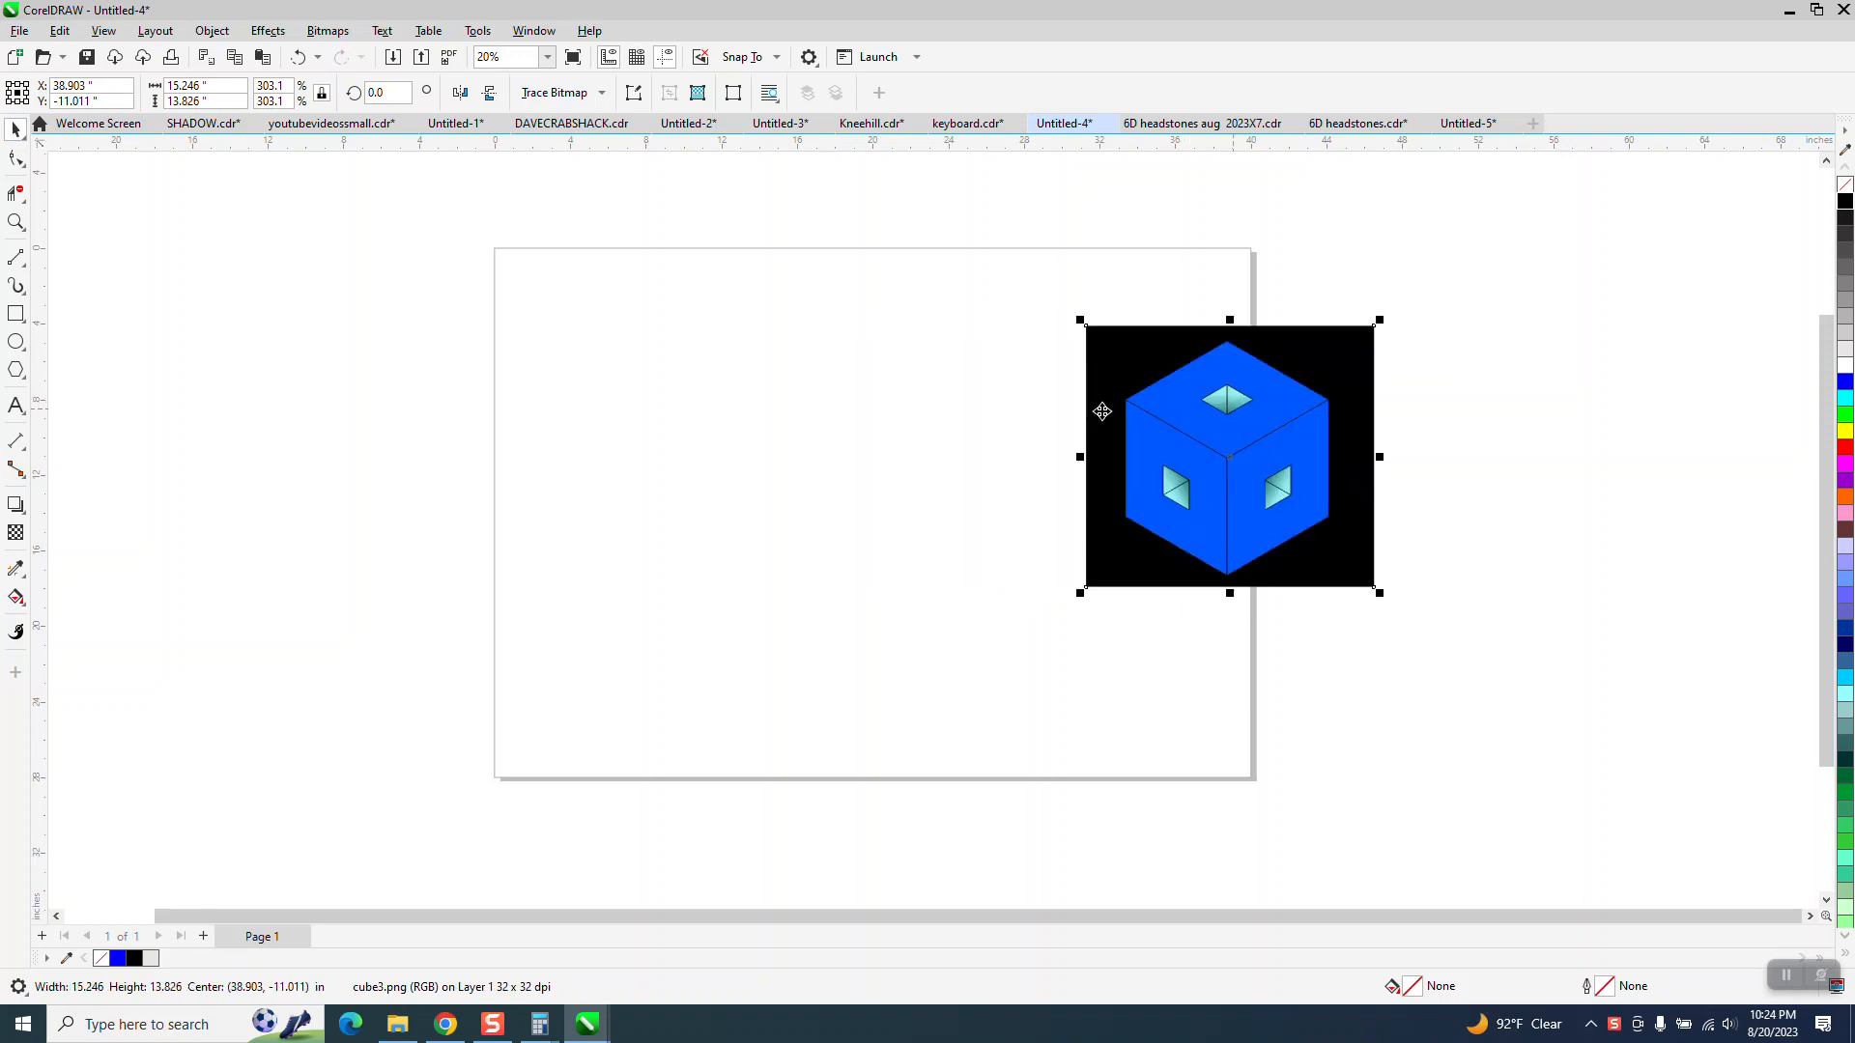
Step: Draw a six-sided polygon about 13.6 by 15.7 inches and centre it on the page
left_click(27, 381)
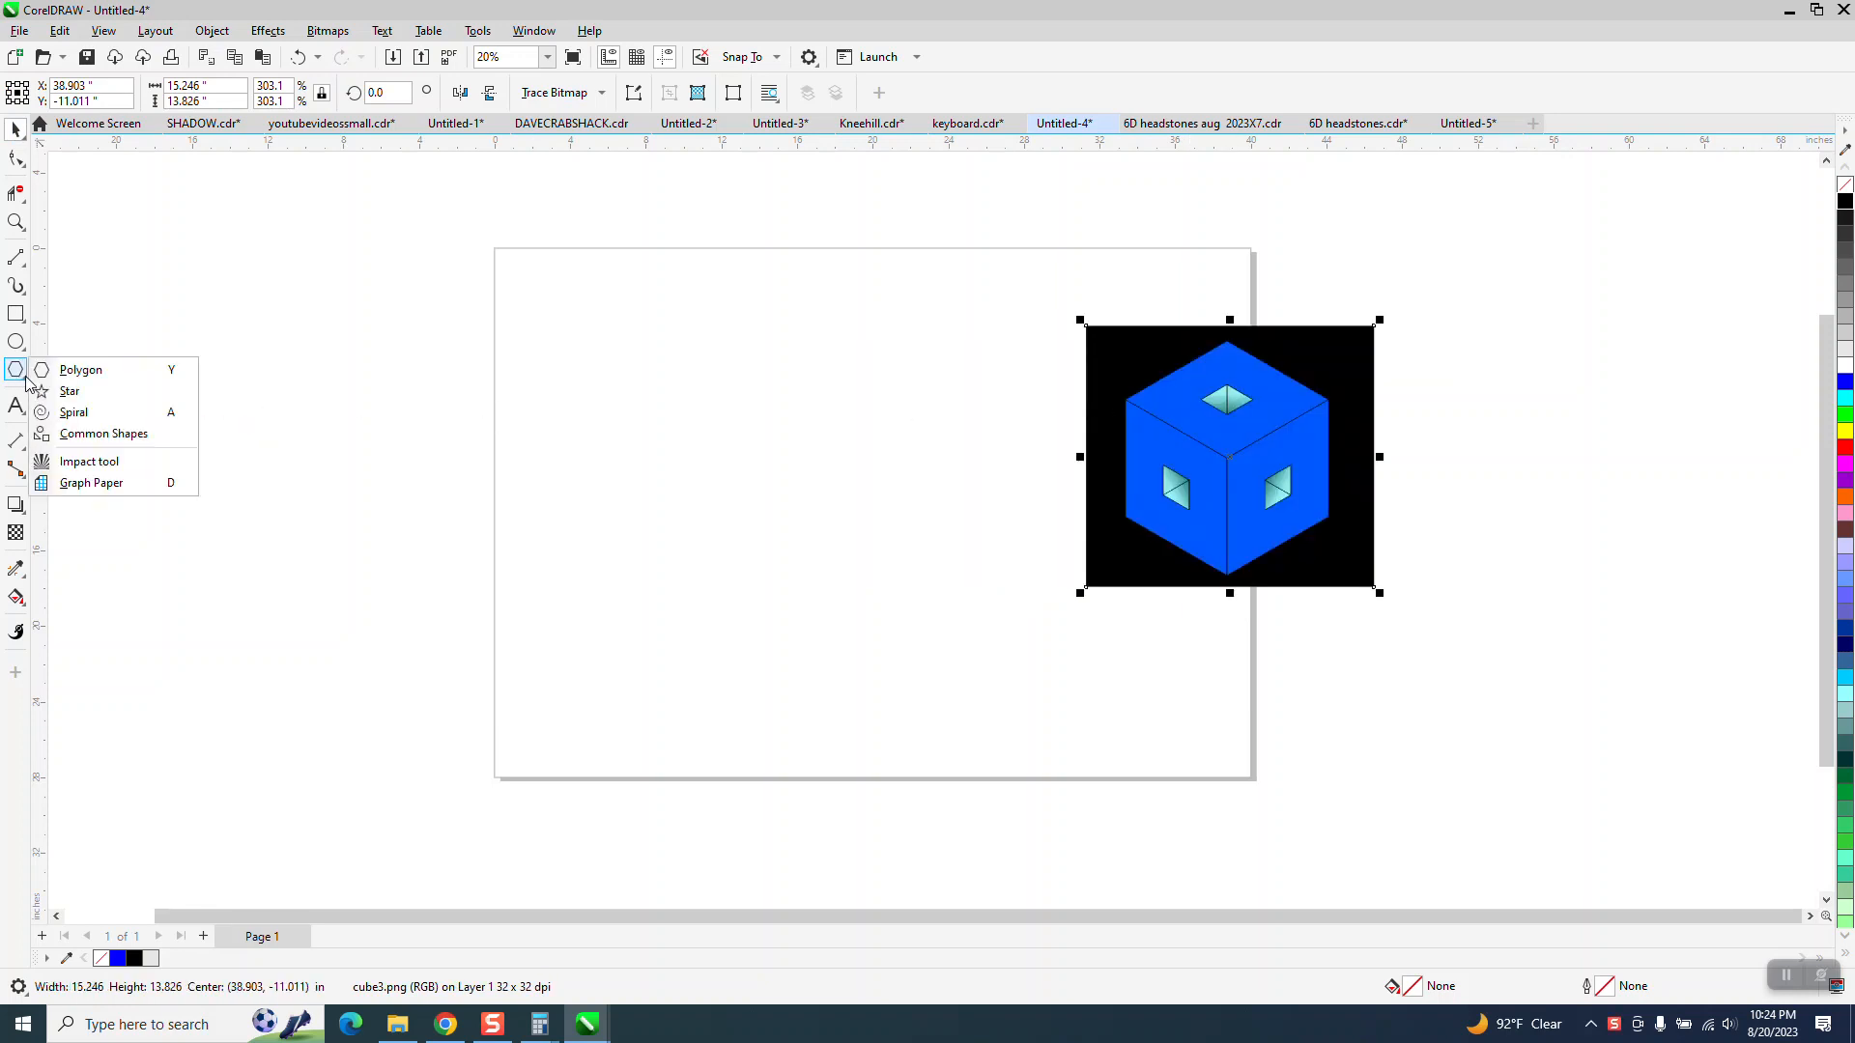
left_click(80, 373)
left_click_drag(957, 393, 757, 683)
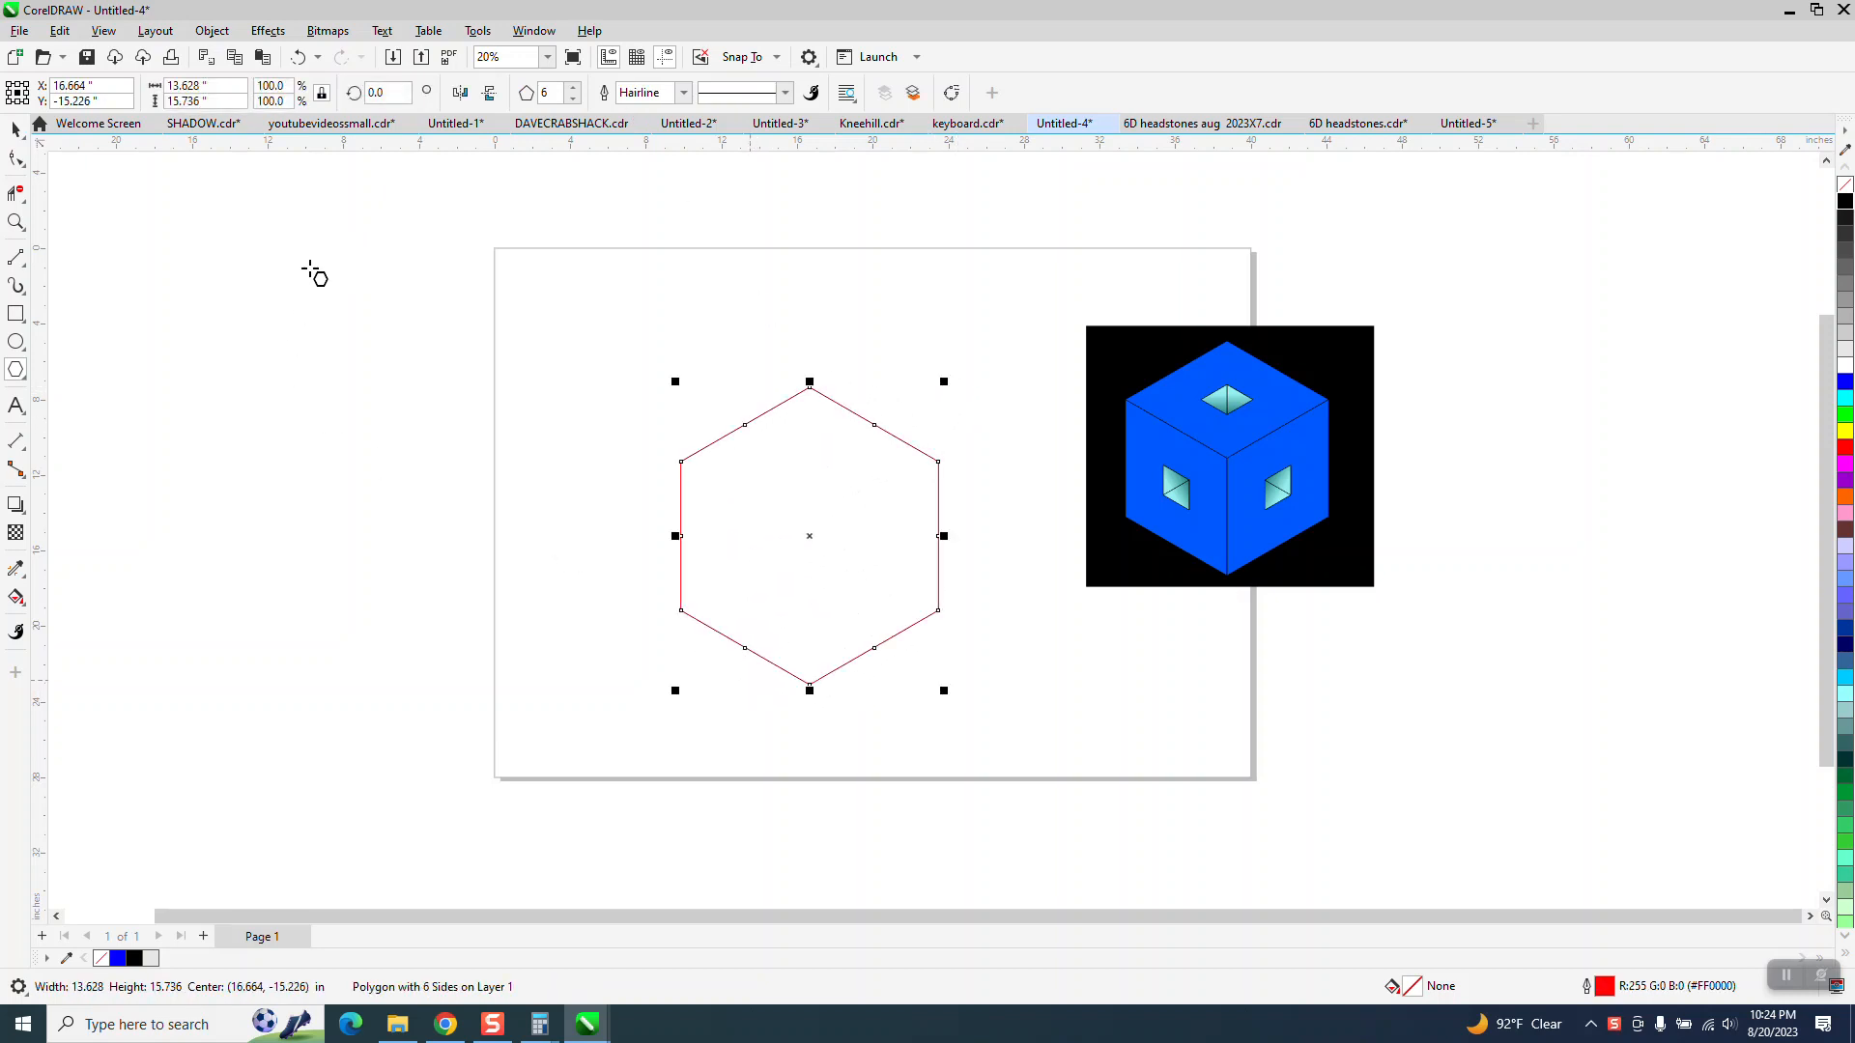
key("p")
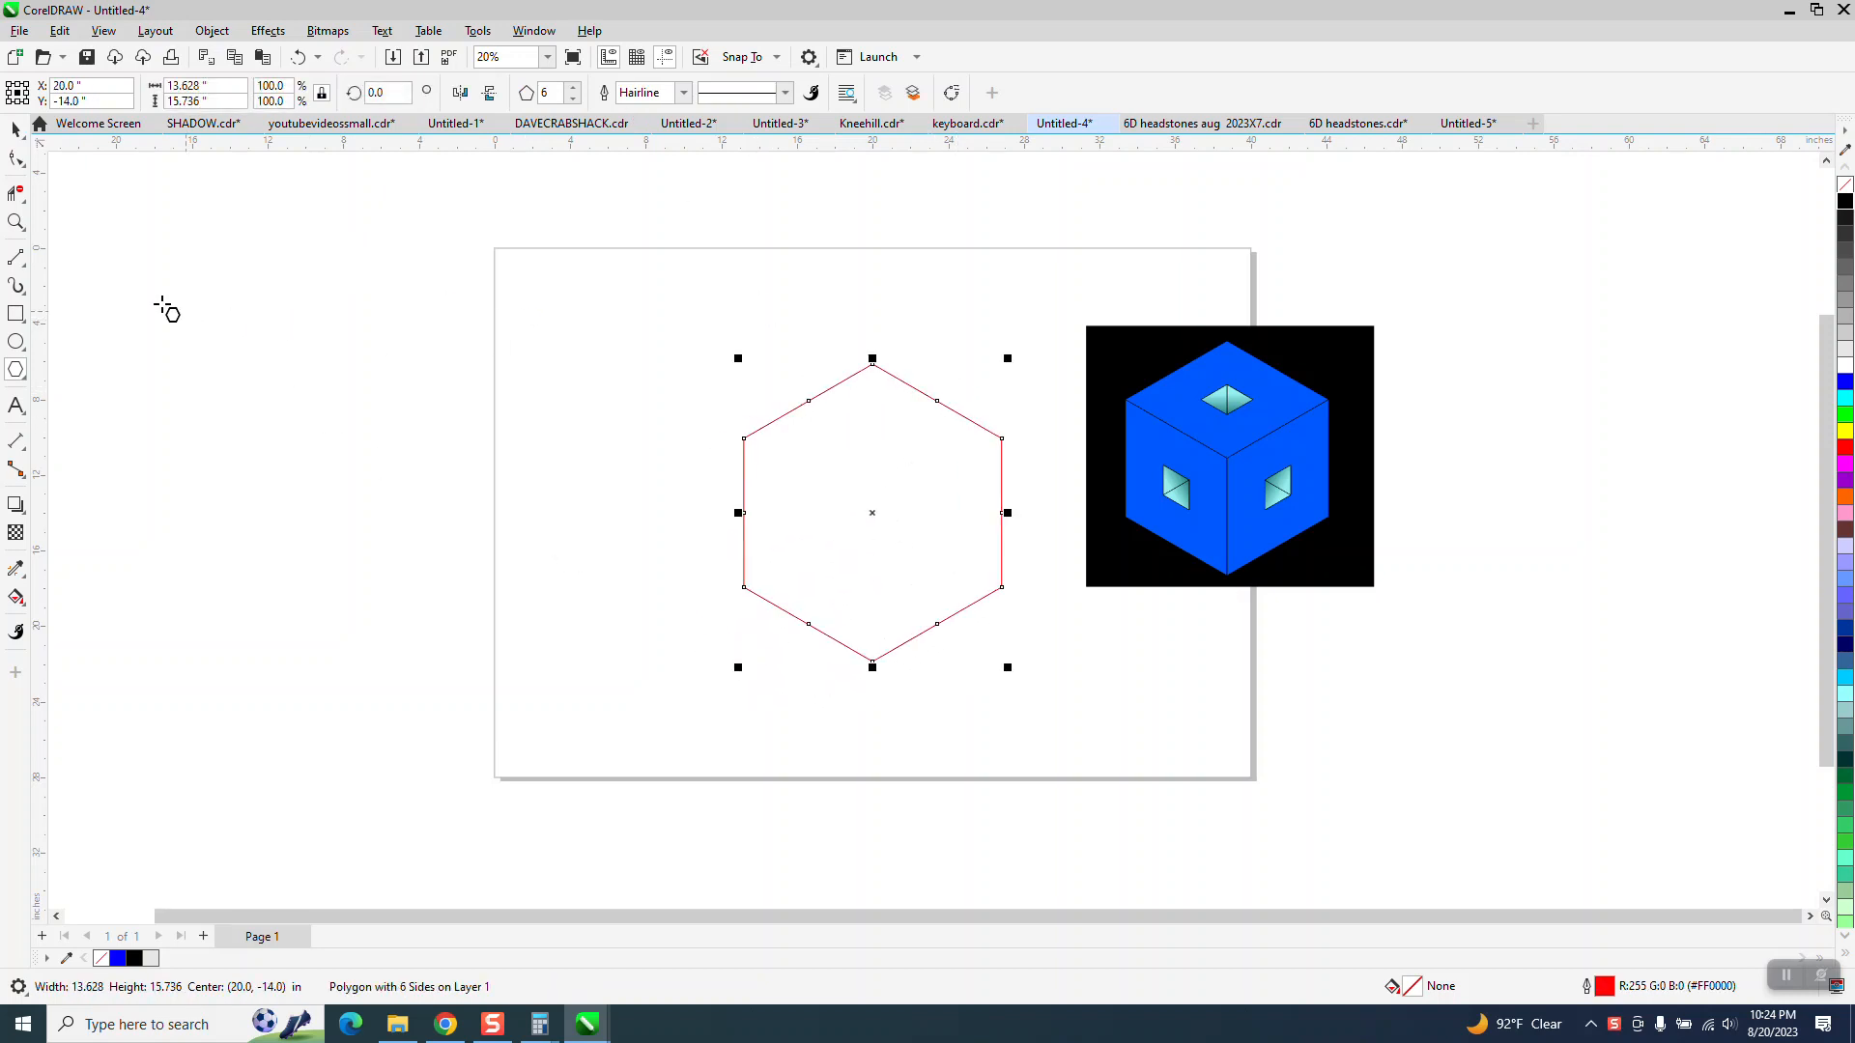
Step: Draw 2-Point Lines joining the hexagon's centre to its upper-left and upper-right corners to outline the cube's top face
left_click(29, 275)
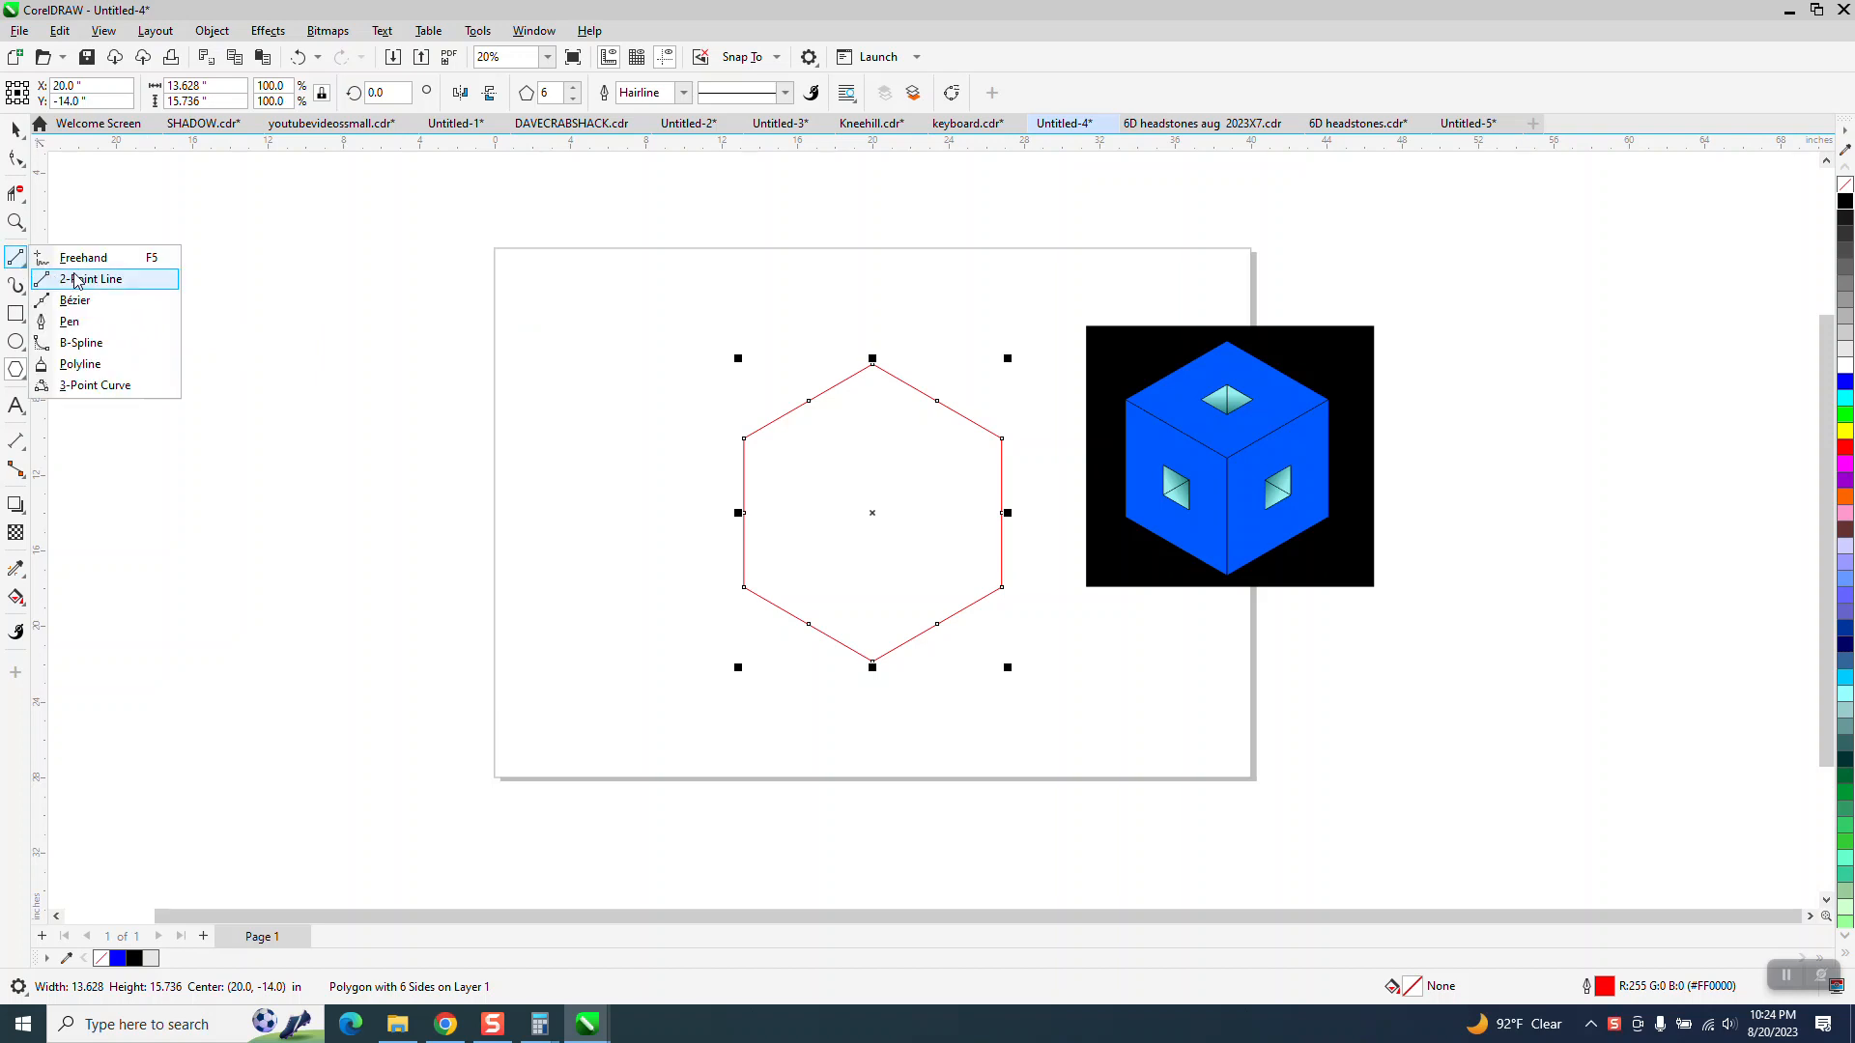
left_click(68, 279)
left_click_drag(873, 512, 744, 443)
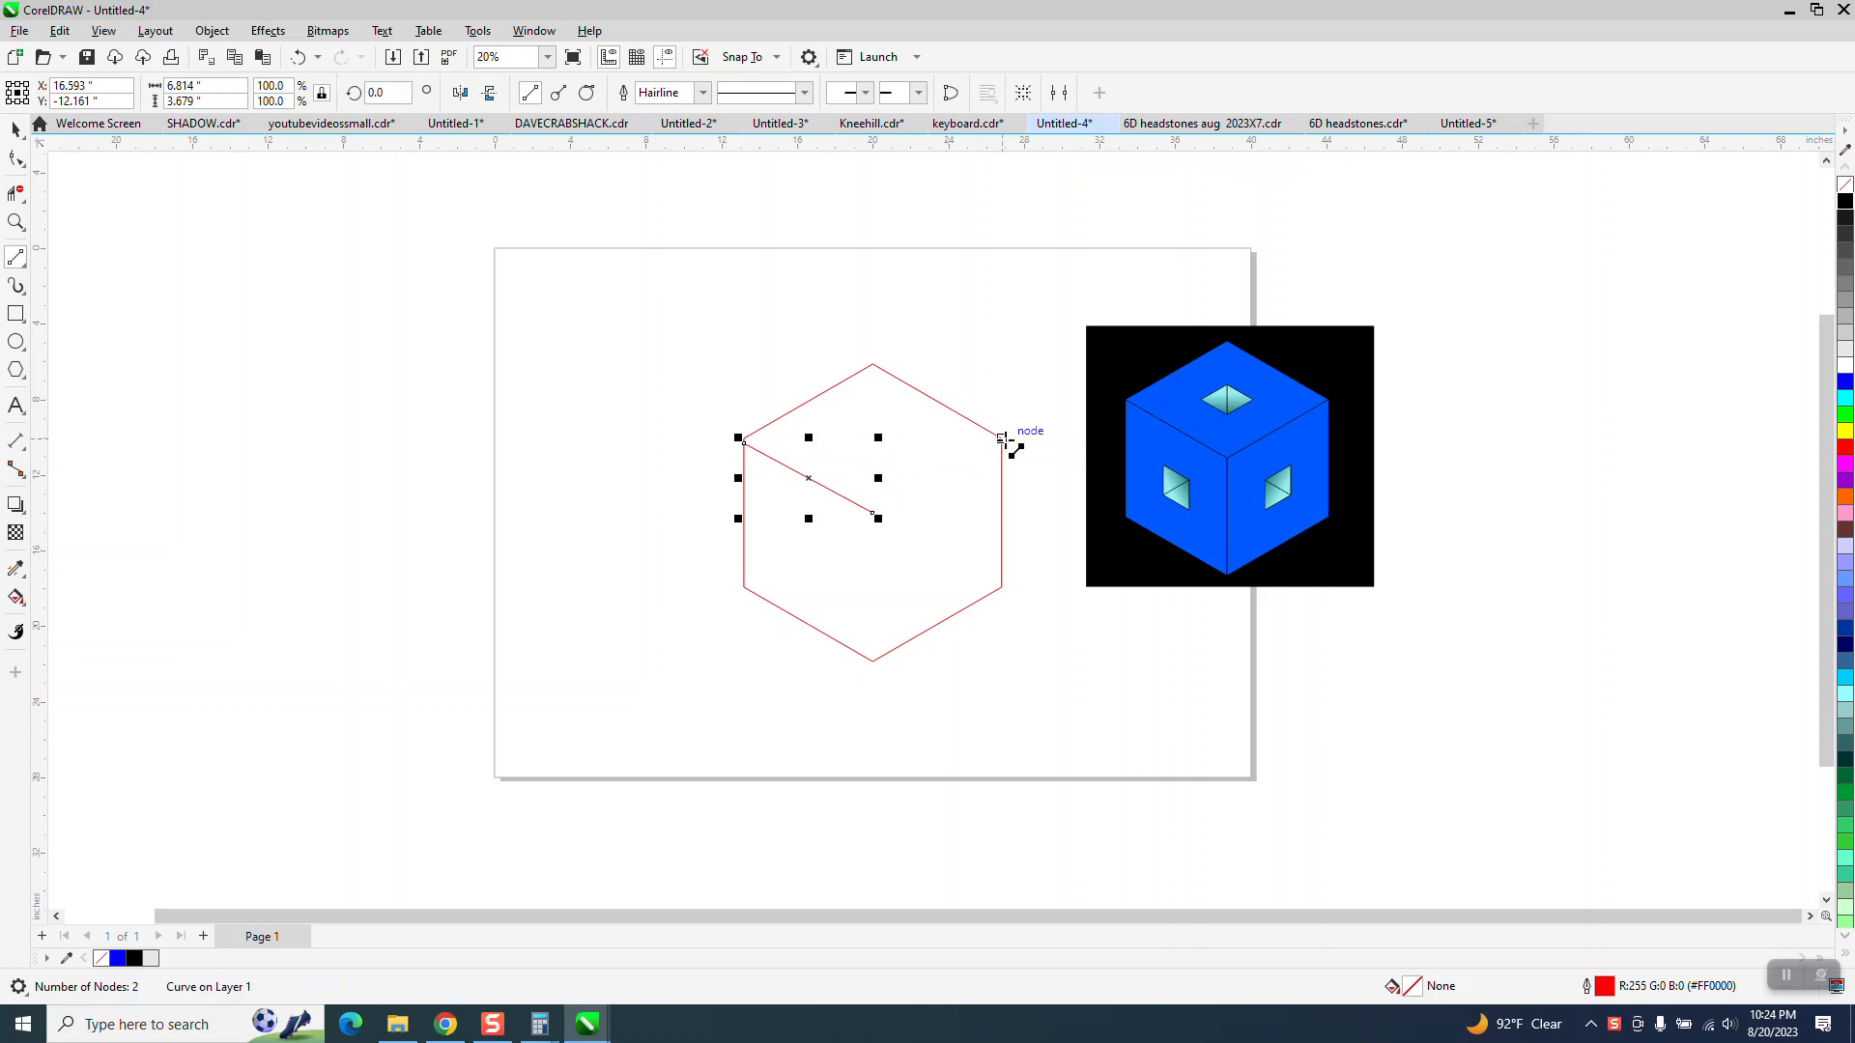
left_click_drag(1002, 440, 872, 513)
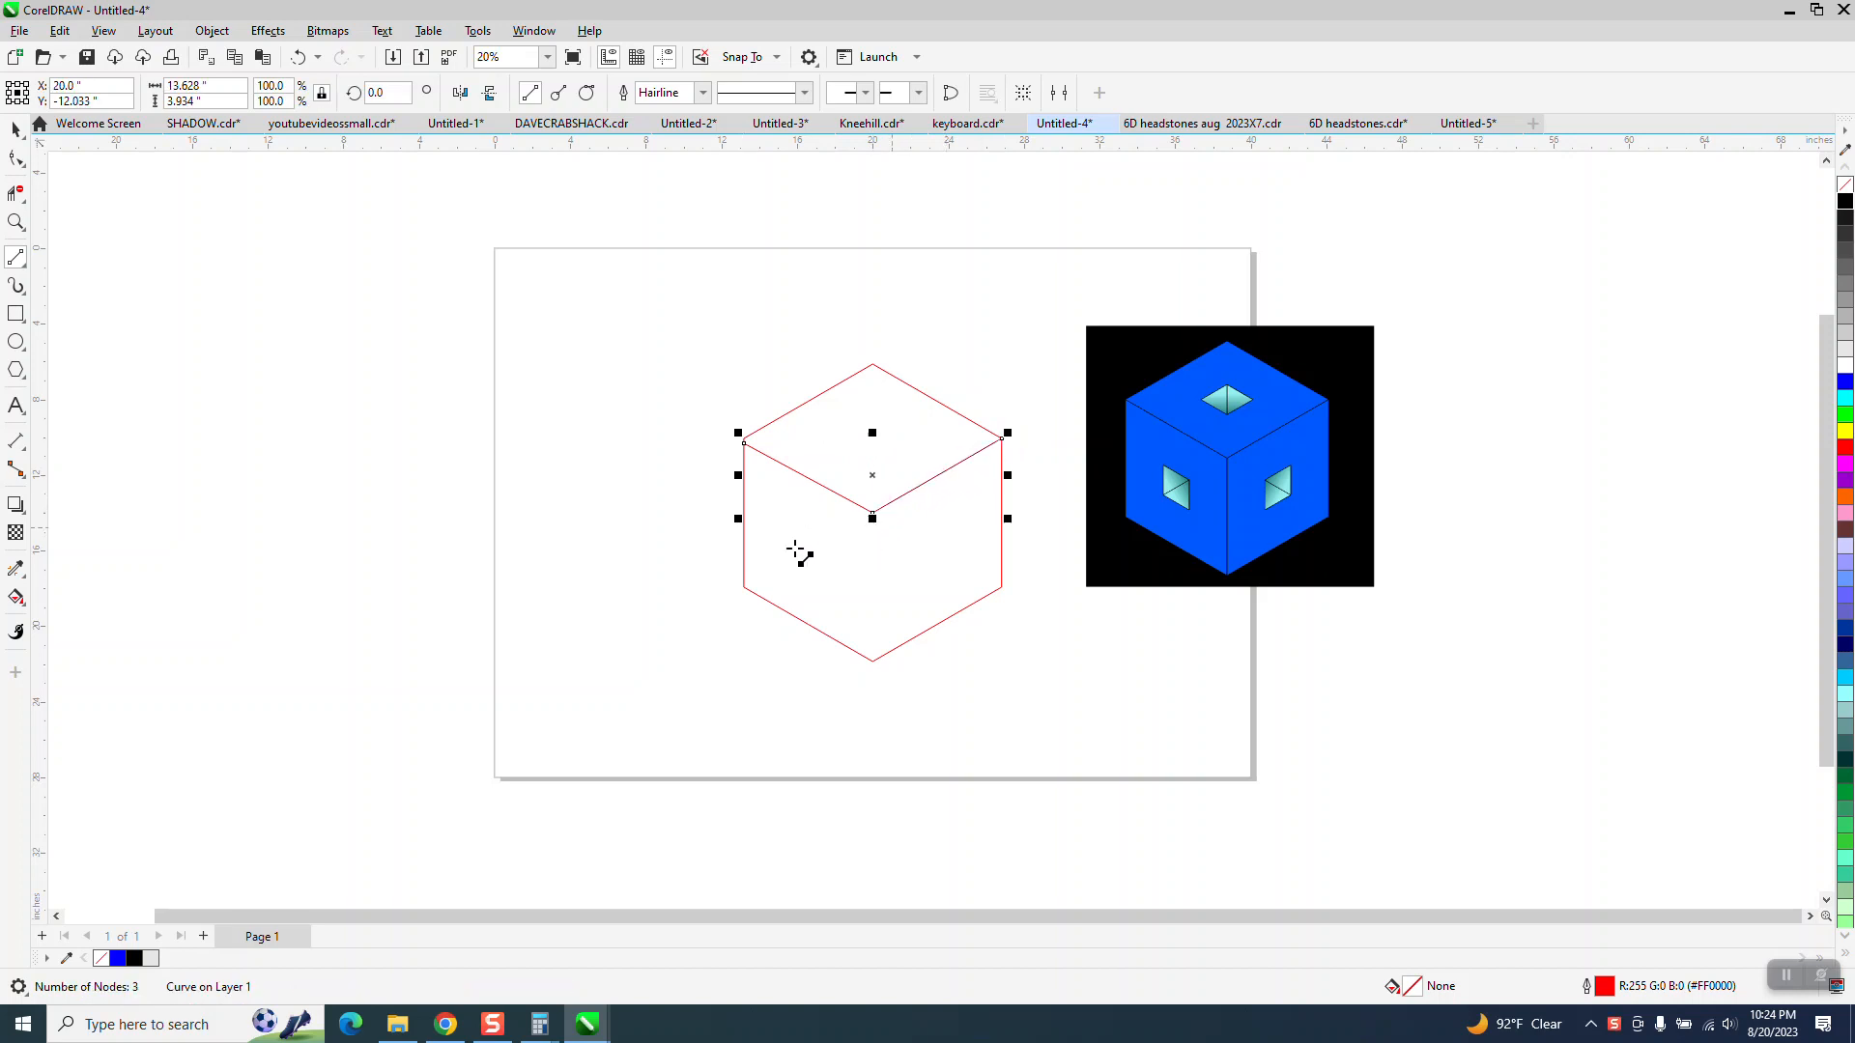
Step: Set the Smart Fill colour to blue (R:0 G:0 B:255) and fill the cube's top face
left_click(16, 601)
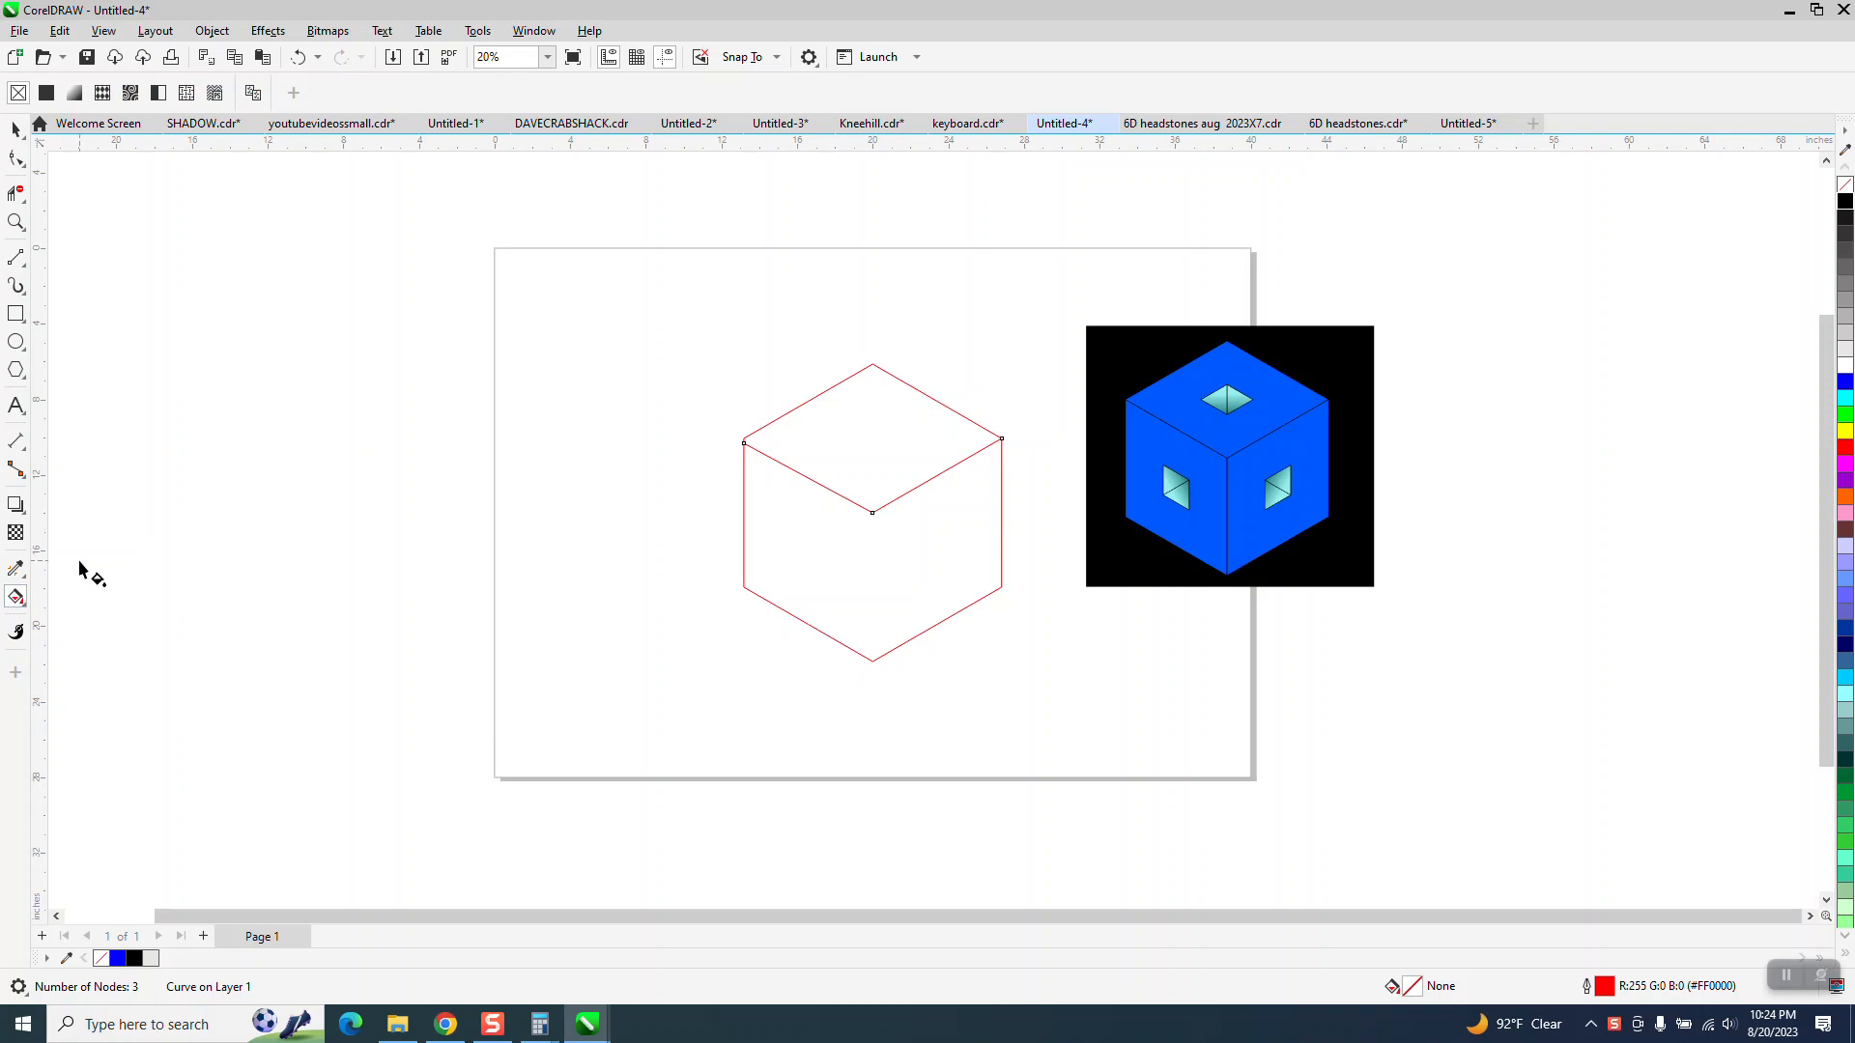
left_click(27, 612)
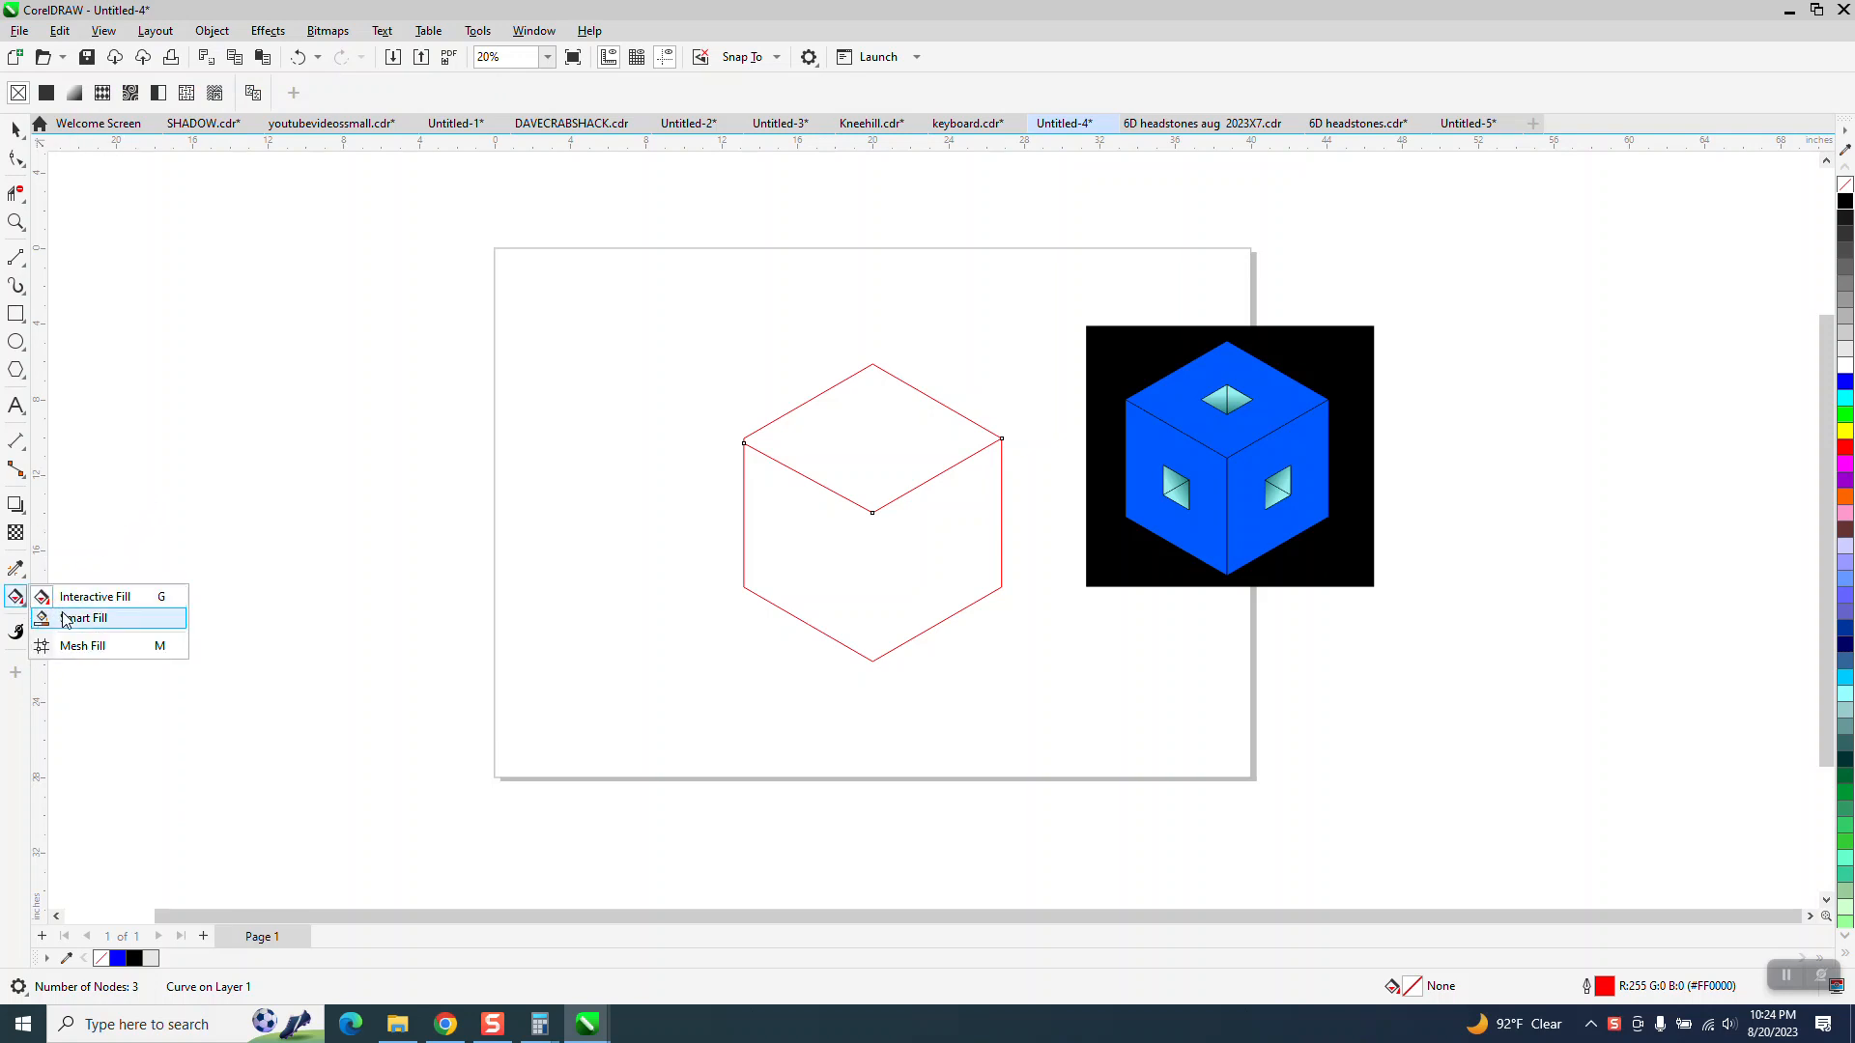
left_click(73, 618)
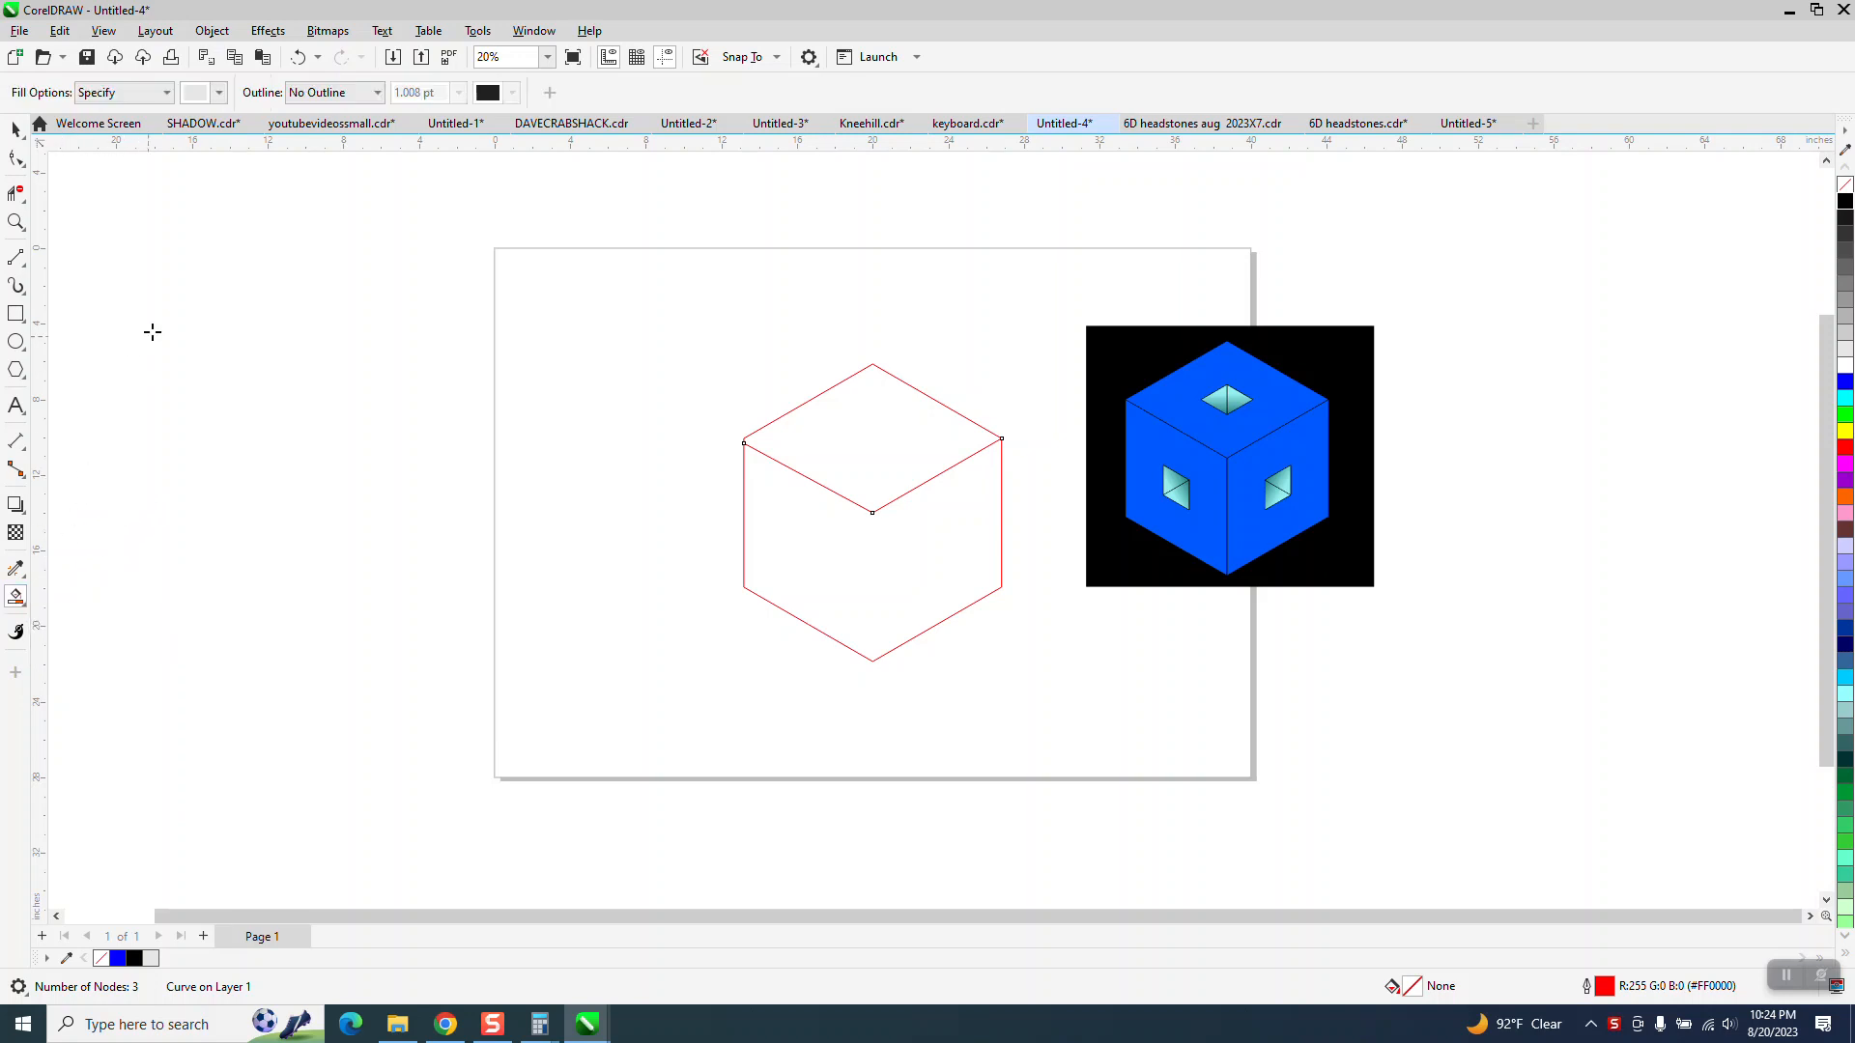
left_click(220, 93)
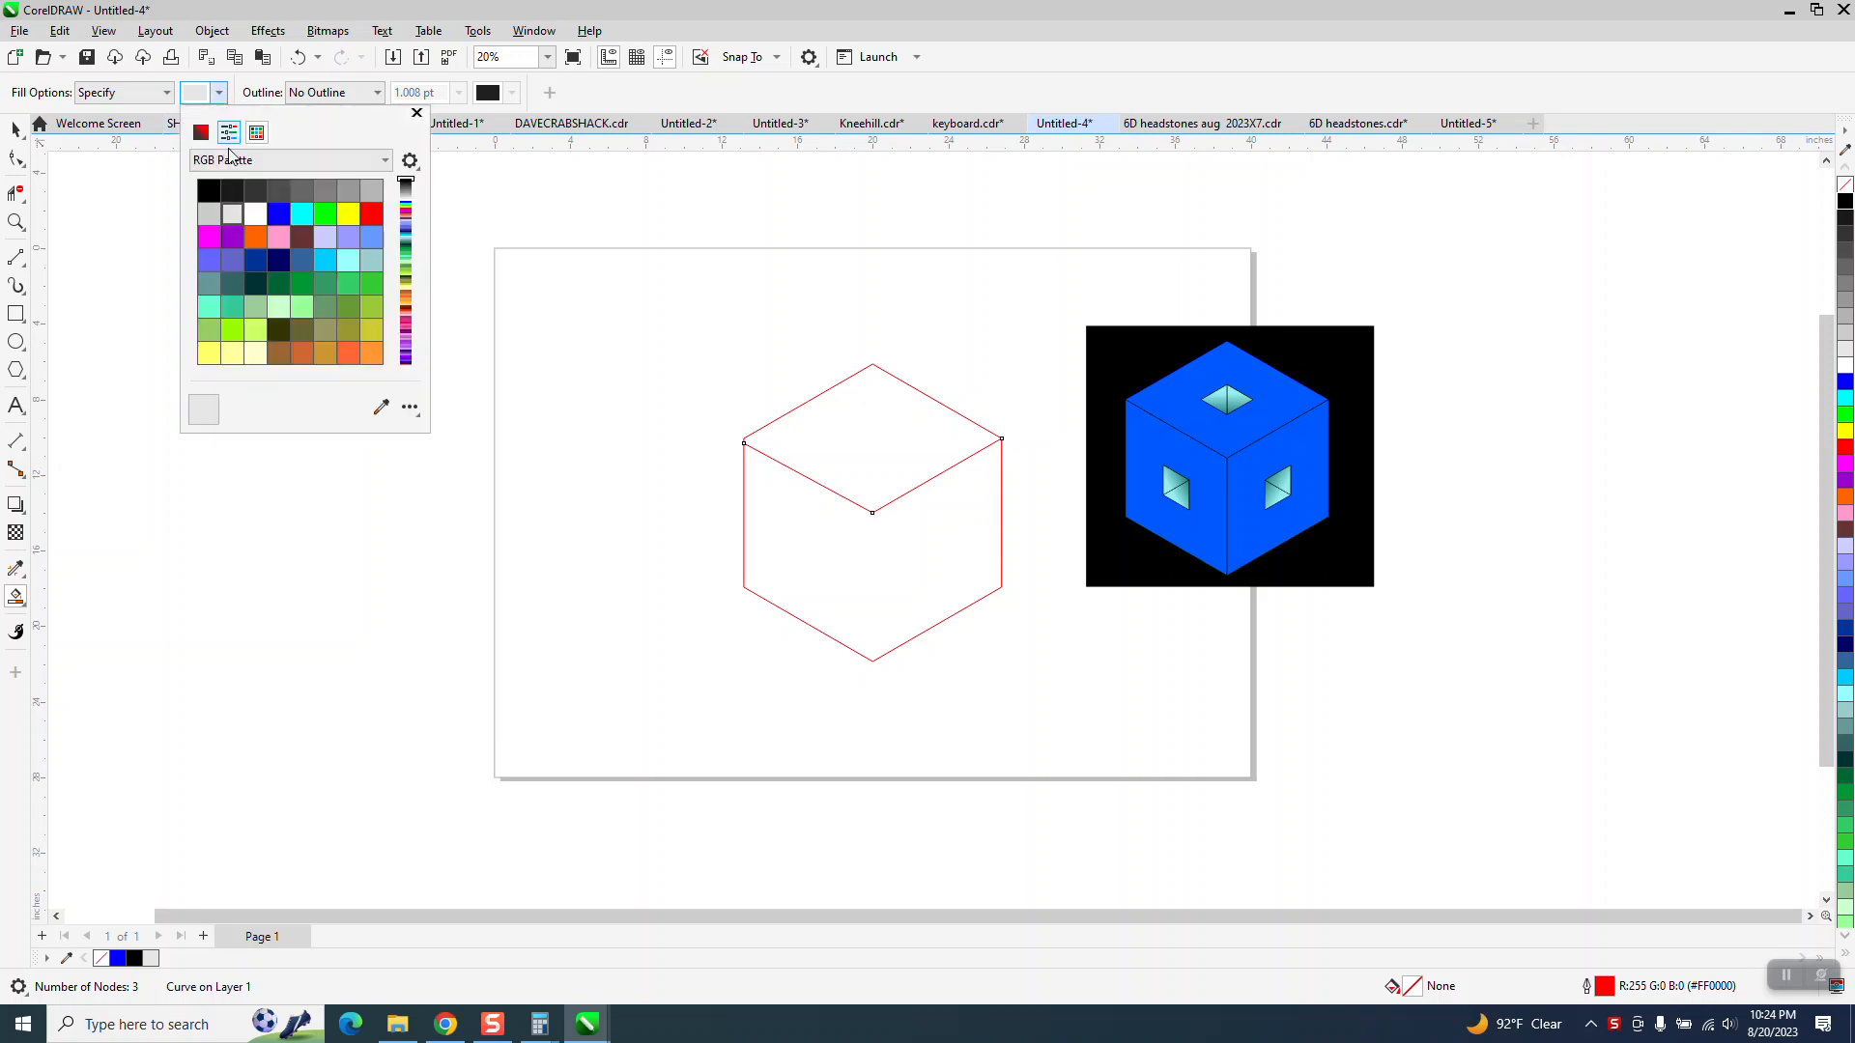
left_click(279, 215)
left_click(886, 387)
left_click(873, 397)
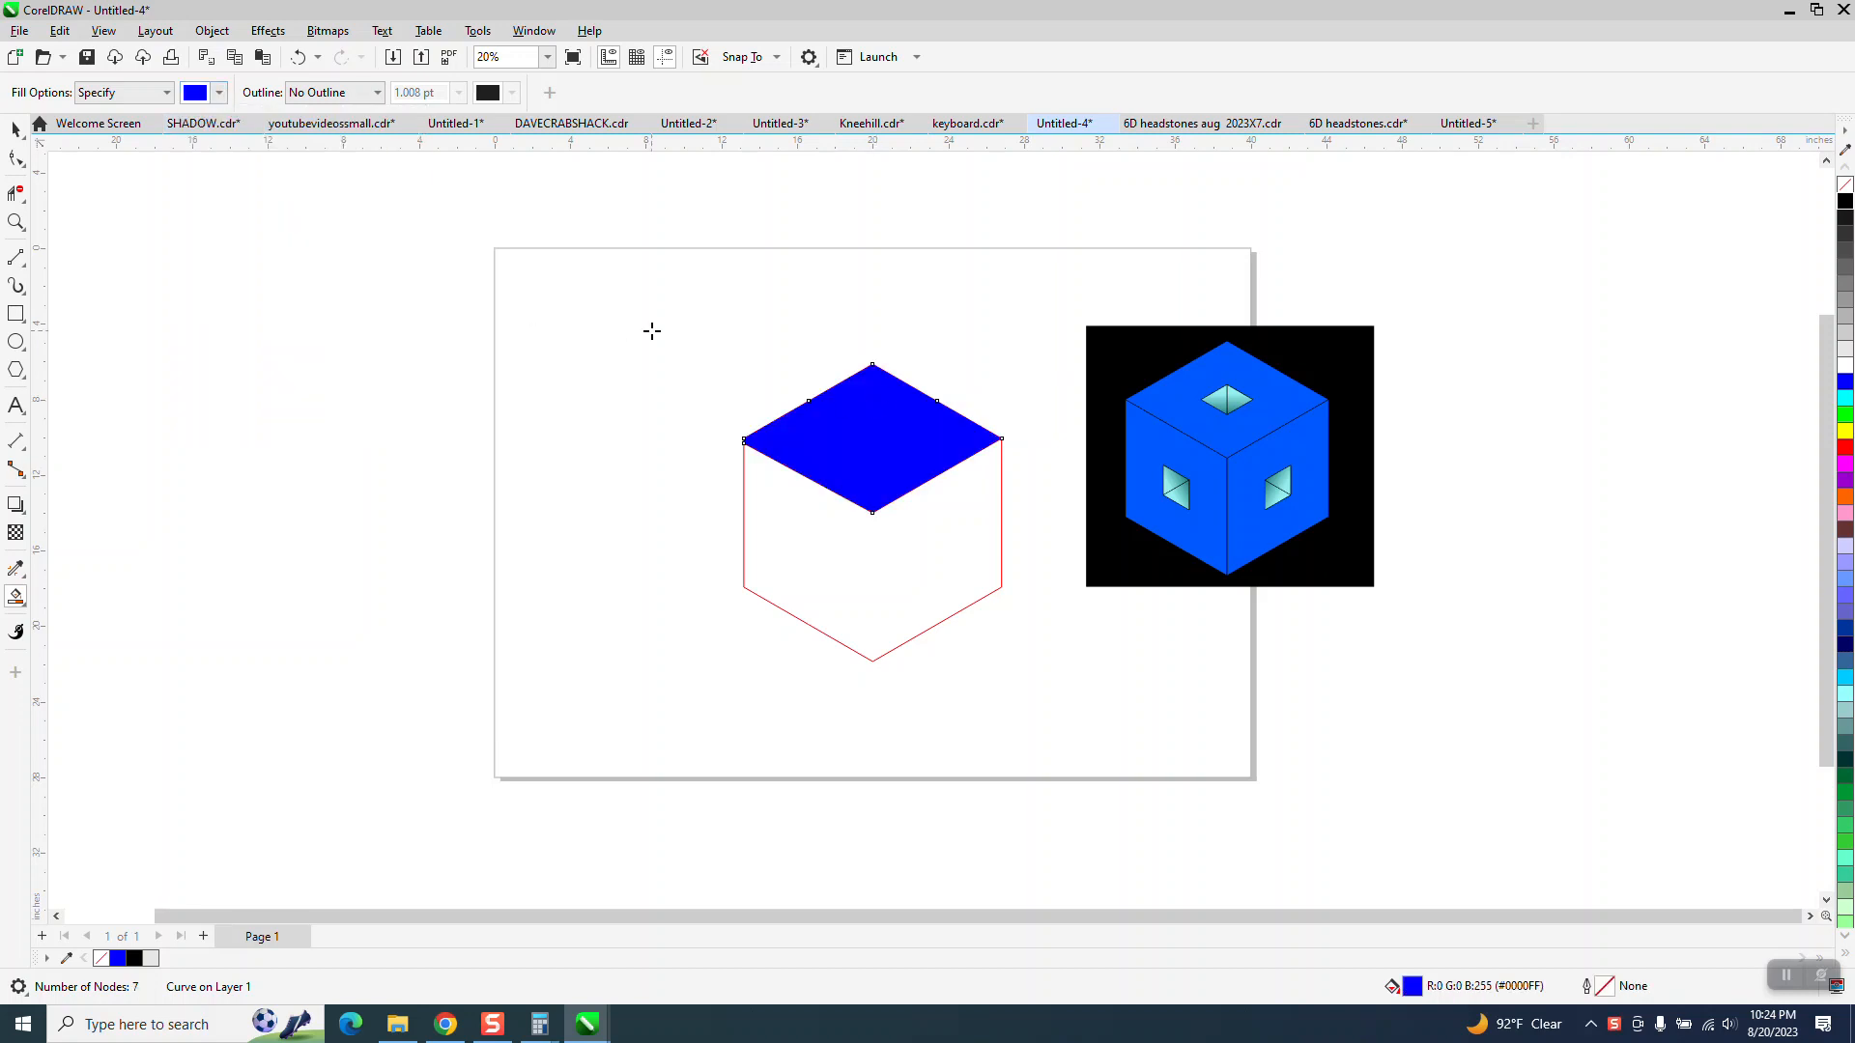
Step: Move the blue diamond 20 inches left of the cube outline and change it to an unfilled black hairline outline
left_click(16, 128)
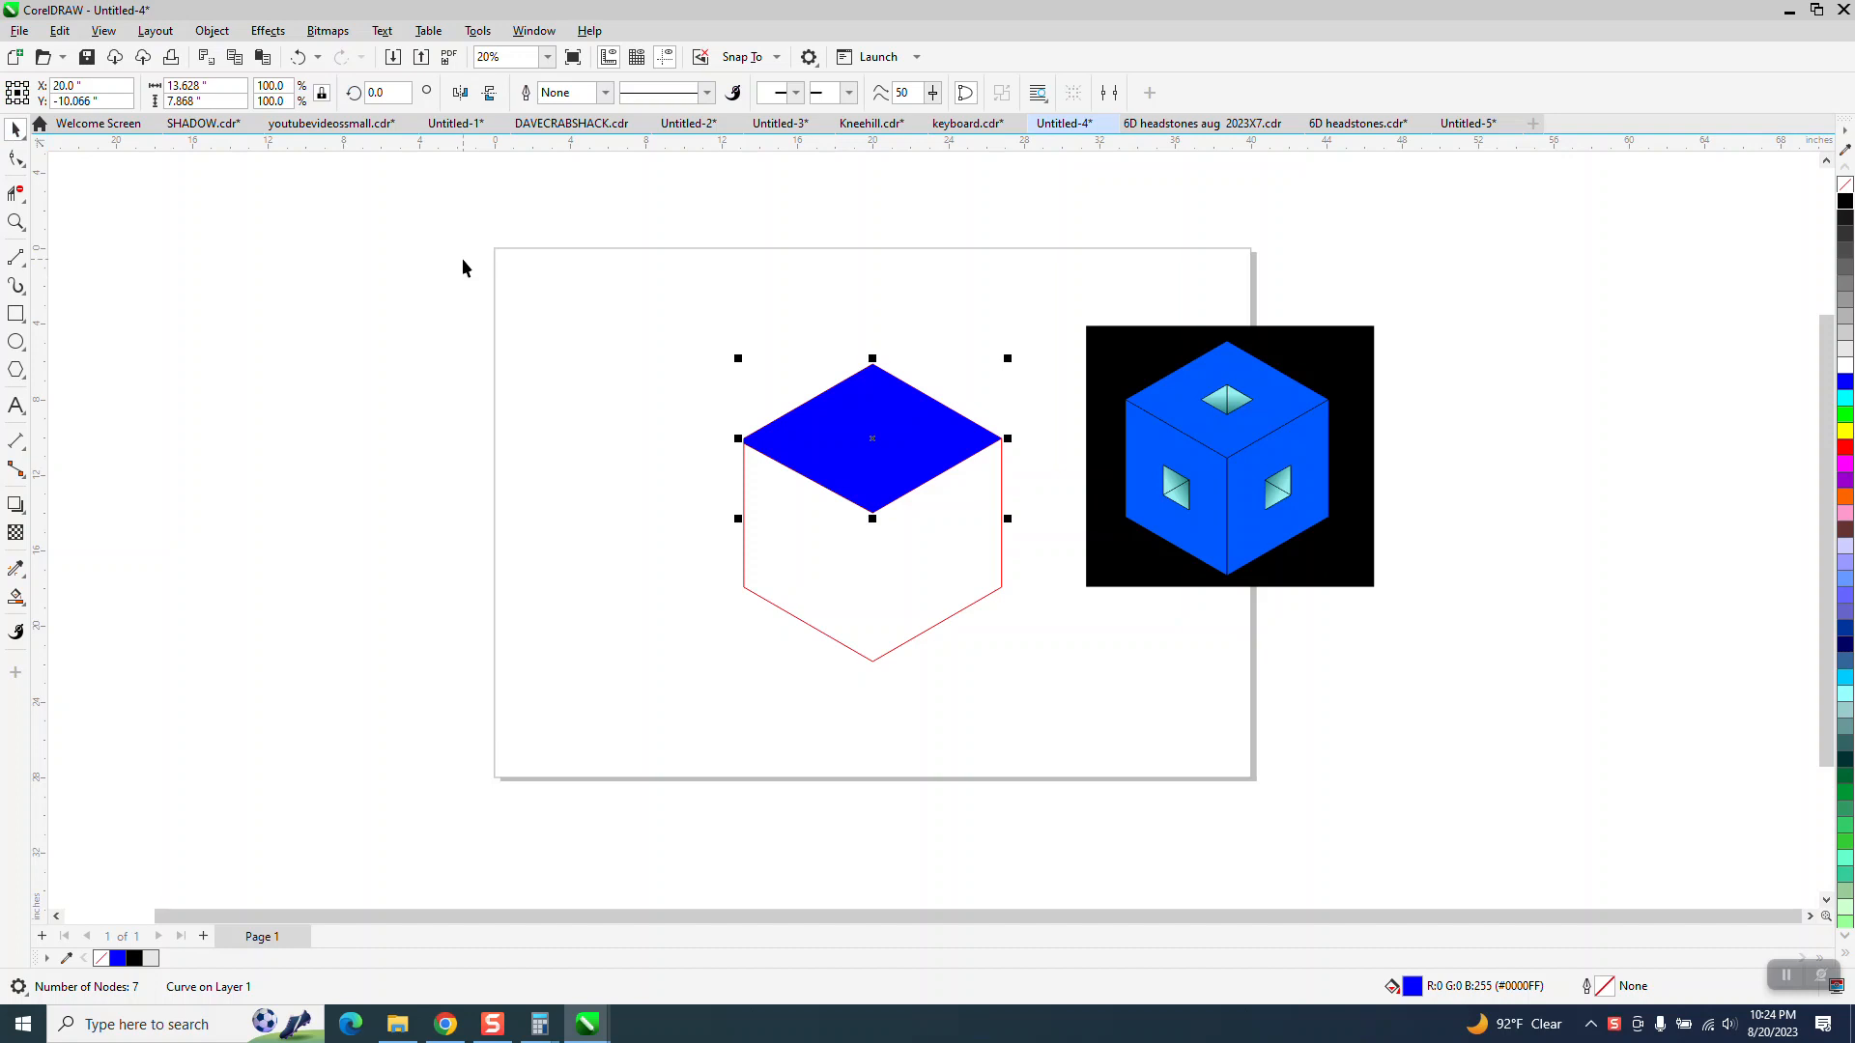
key("Left")
key("Left")
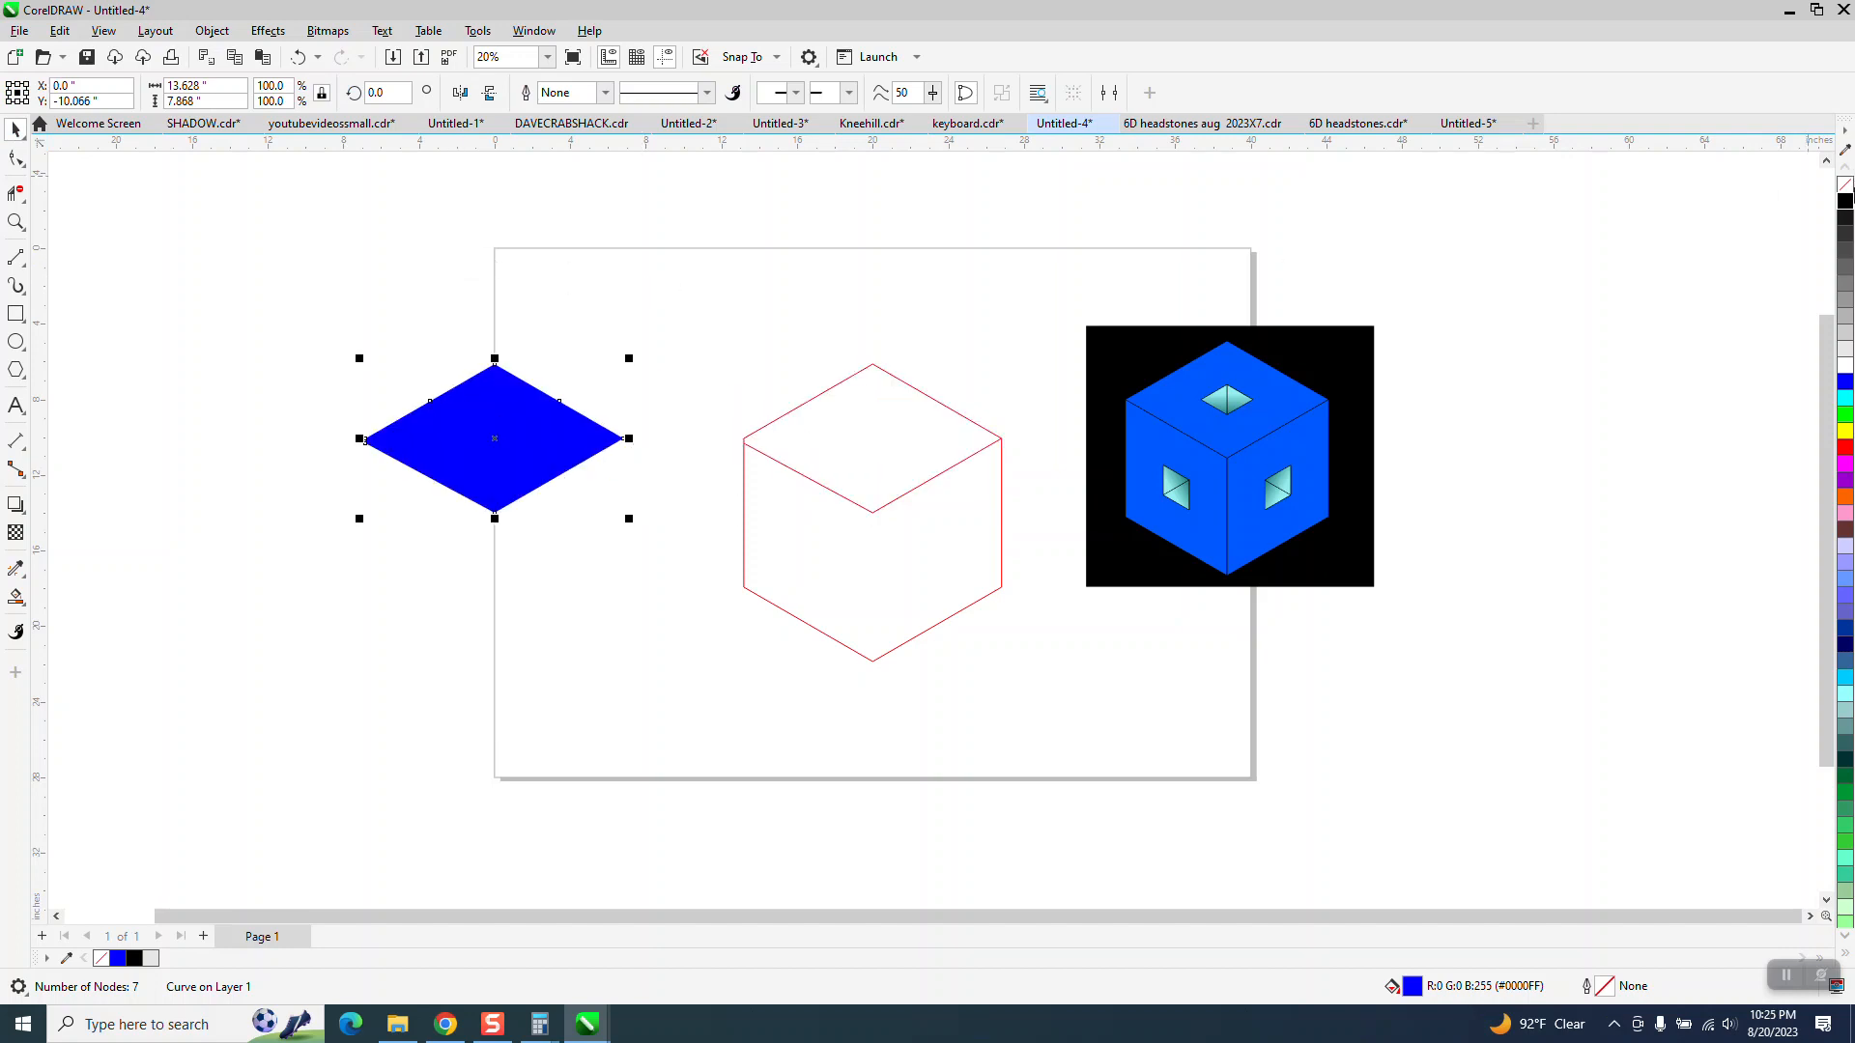
left_click(1846, 188)
Step: Delete the original red hexagon and its inner lines
left_click_drag(699, 345, 746, 455)
left_click_drag(988, 647, 1030, 690)
key("Delete")
Step: Create a centred copy of the diamond scaled to about 26%, and move both diamonds 20 inches right
left_click(539, 487)
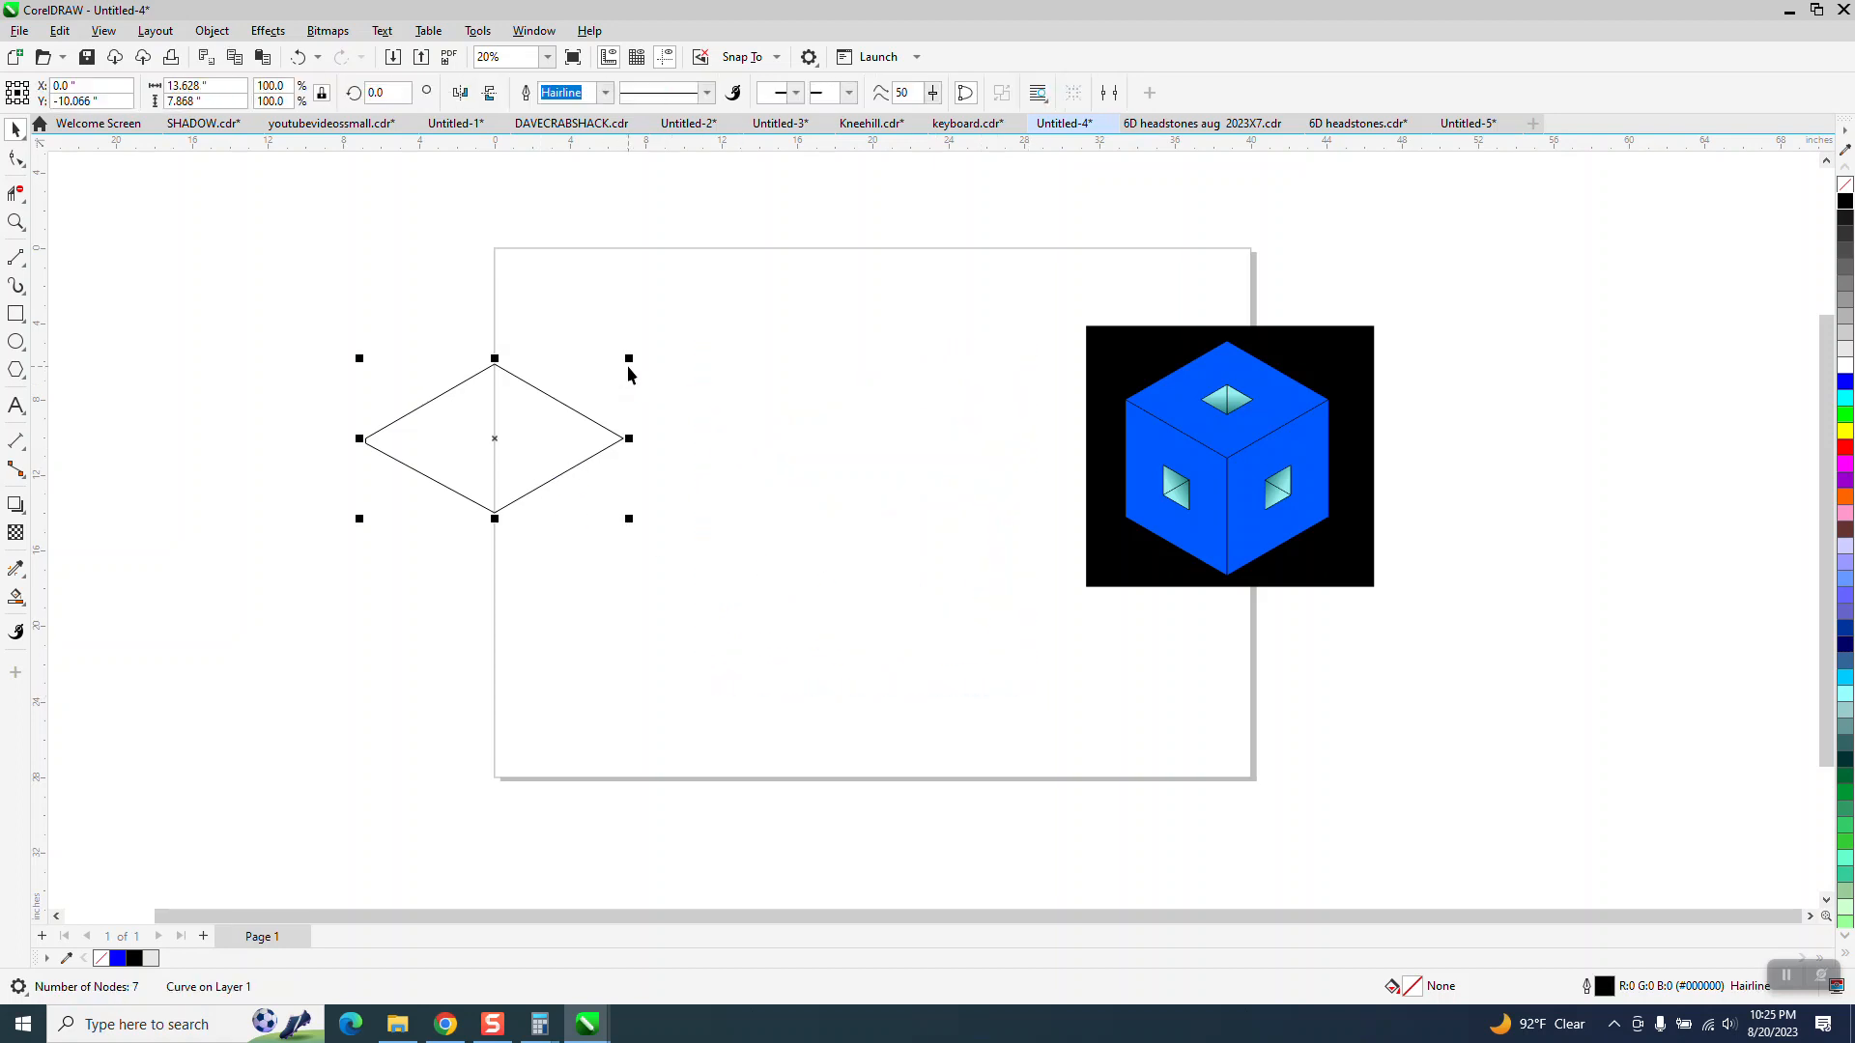
left_click_drag(633, 360, 533, 414)
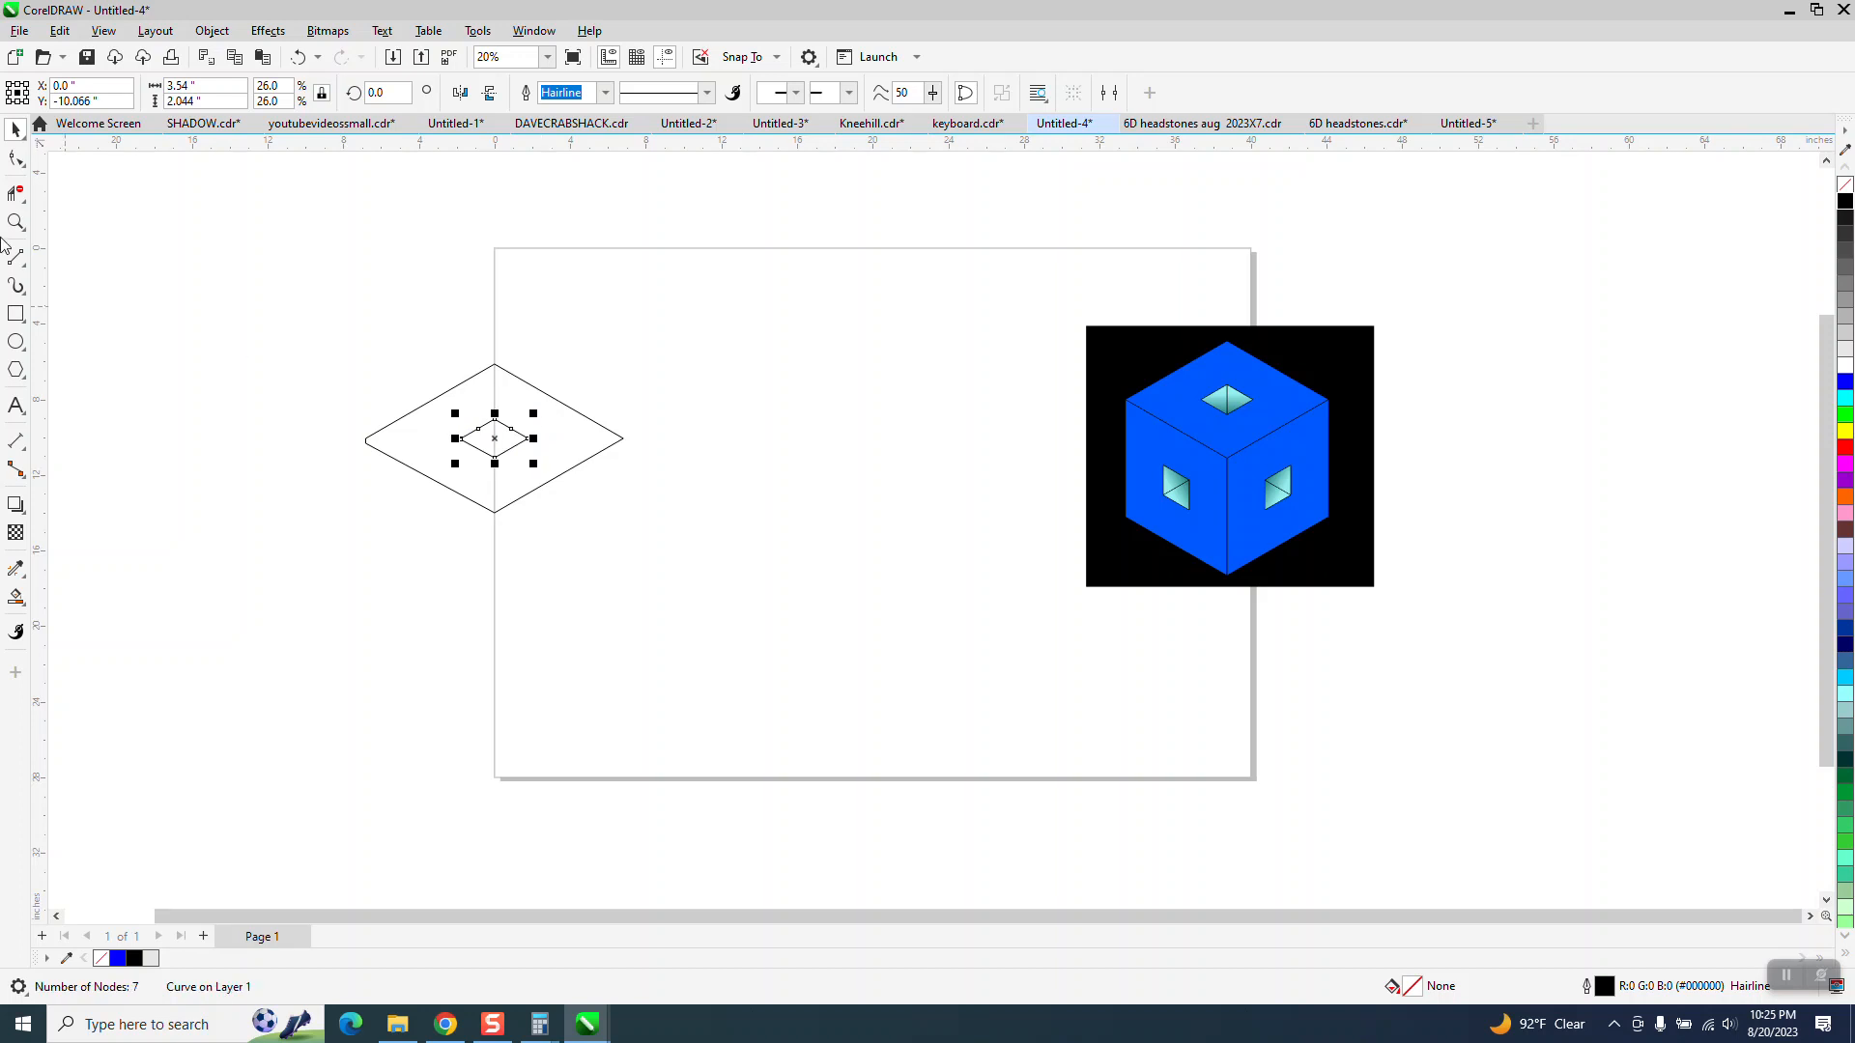
left_click_drag(290, 306, 633, 523)
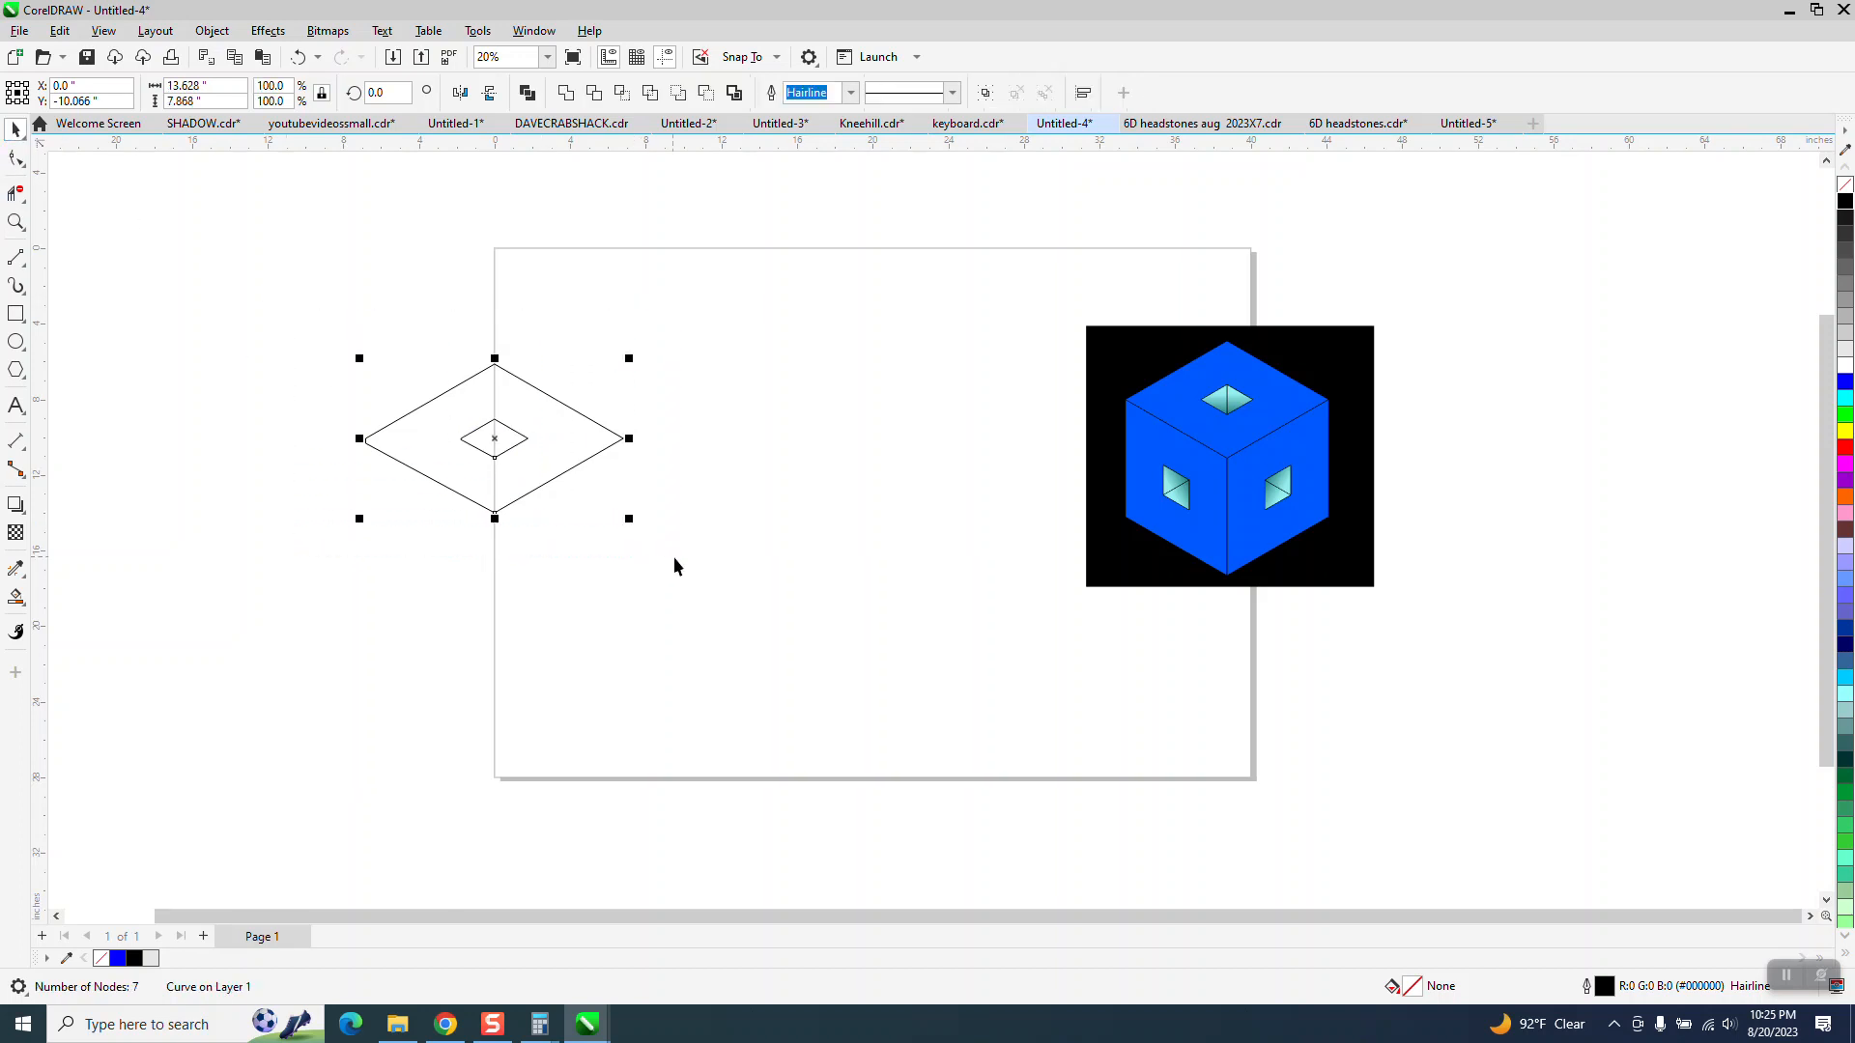
key("Right")
Step: Undo the recent diamond edits and the deletion of the red cube outline
left_click(15, 222)
left_click_drag(727, 329, 1169, 668)
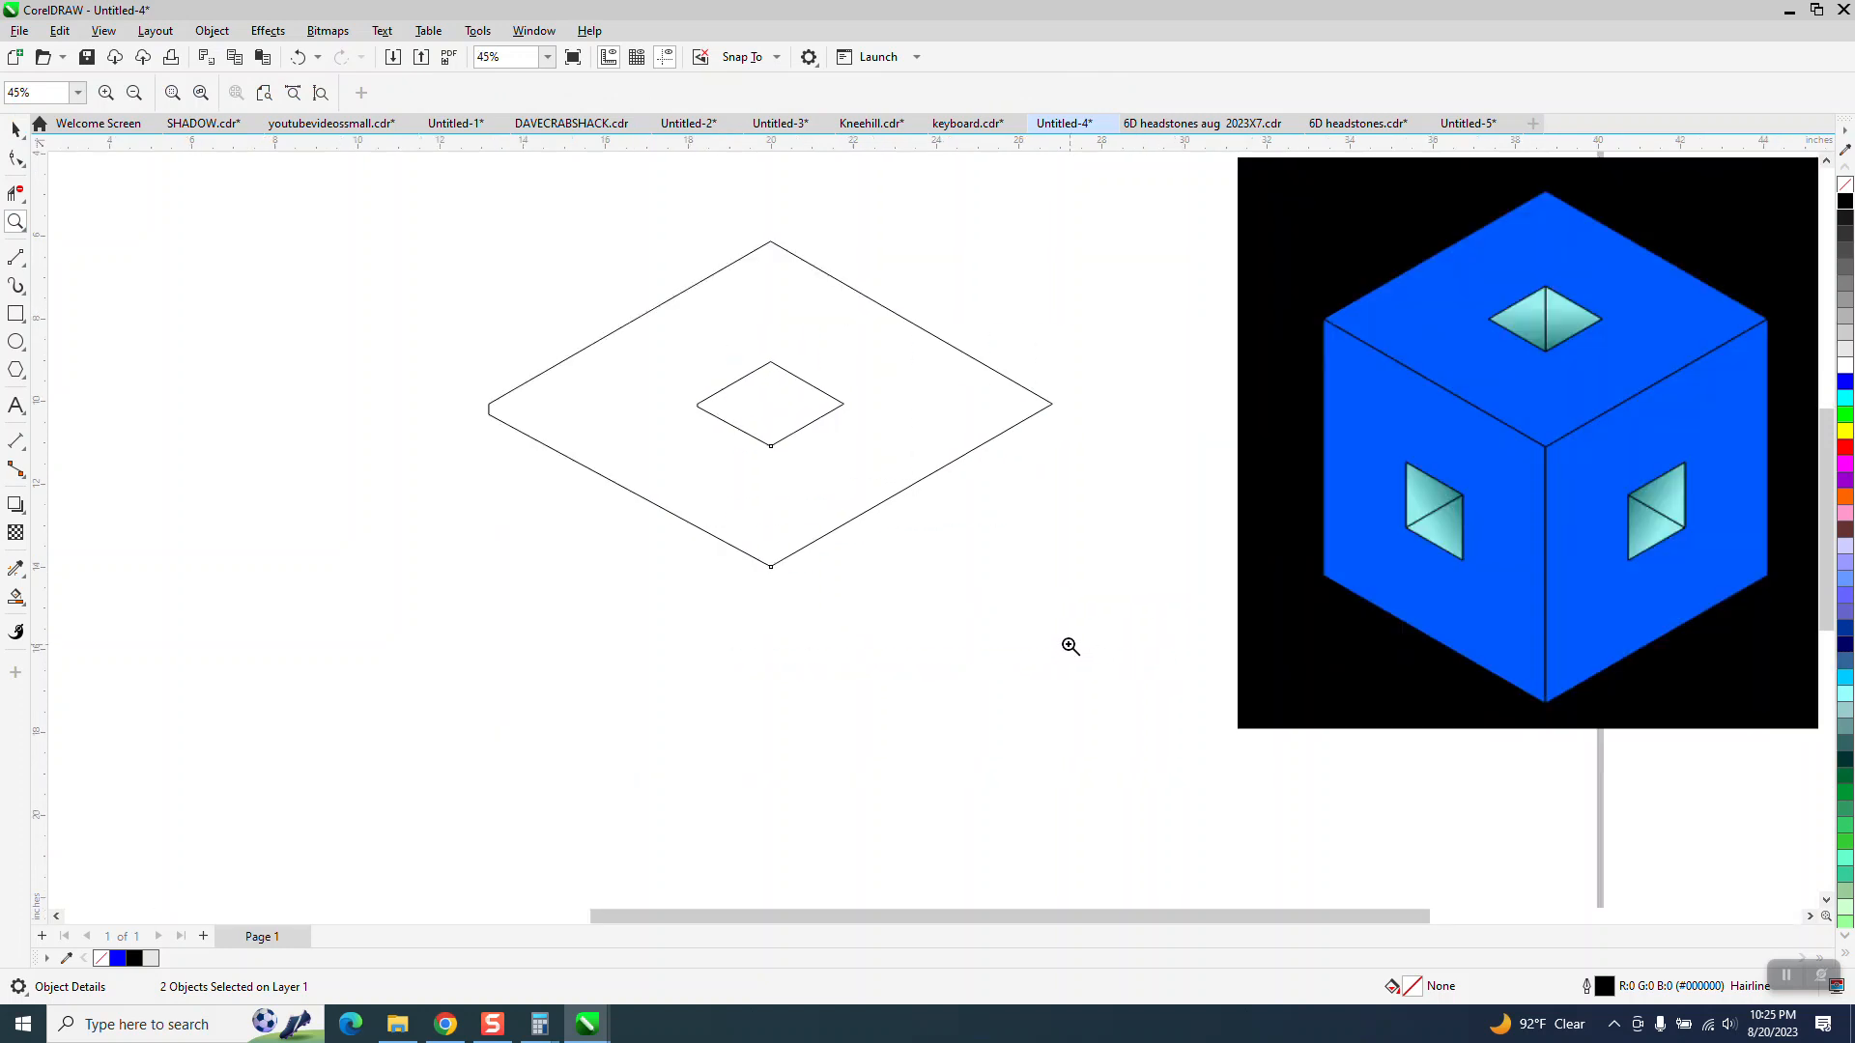
left_click_drag(481, 388, 493, 421)
scroll(504, 418, "down", 3)
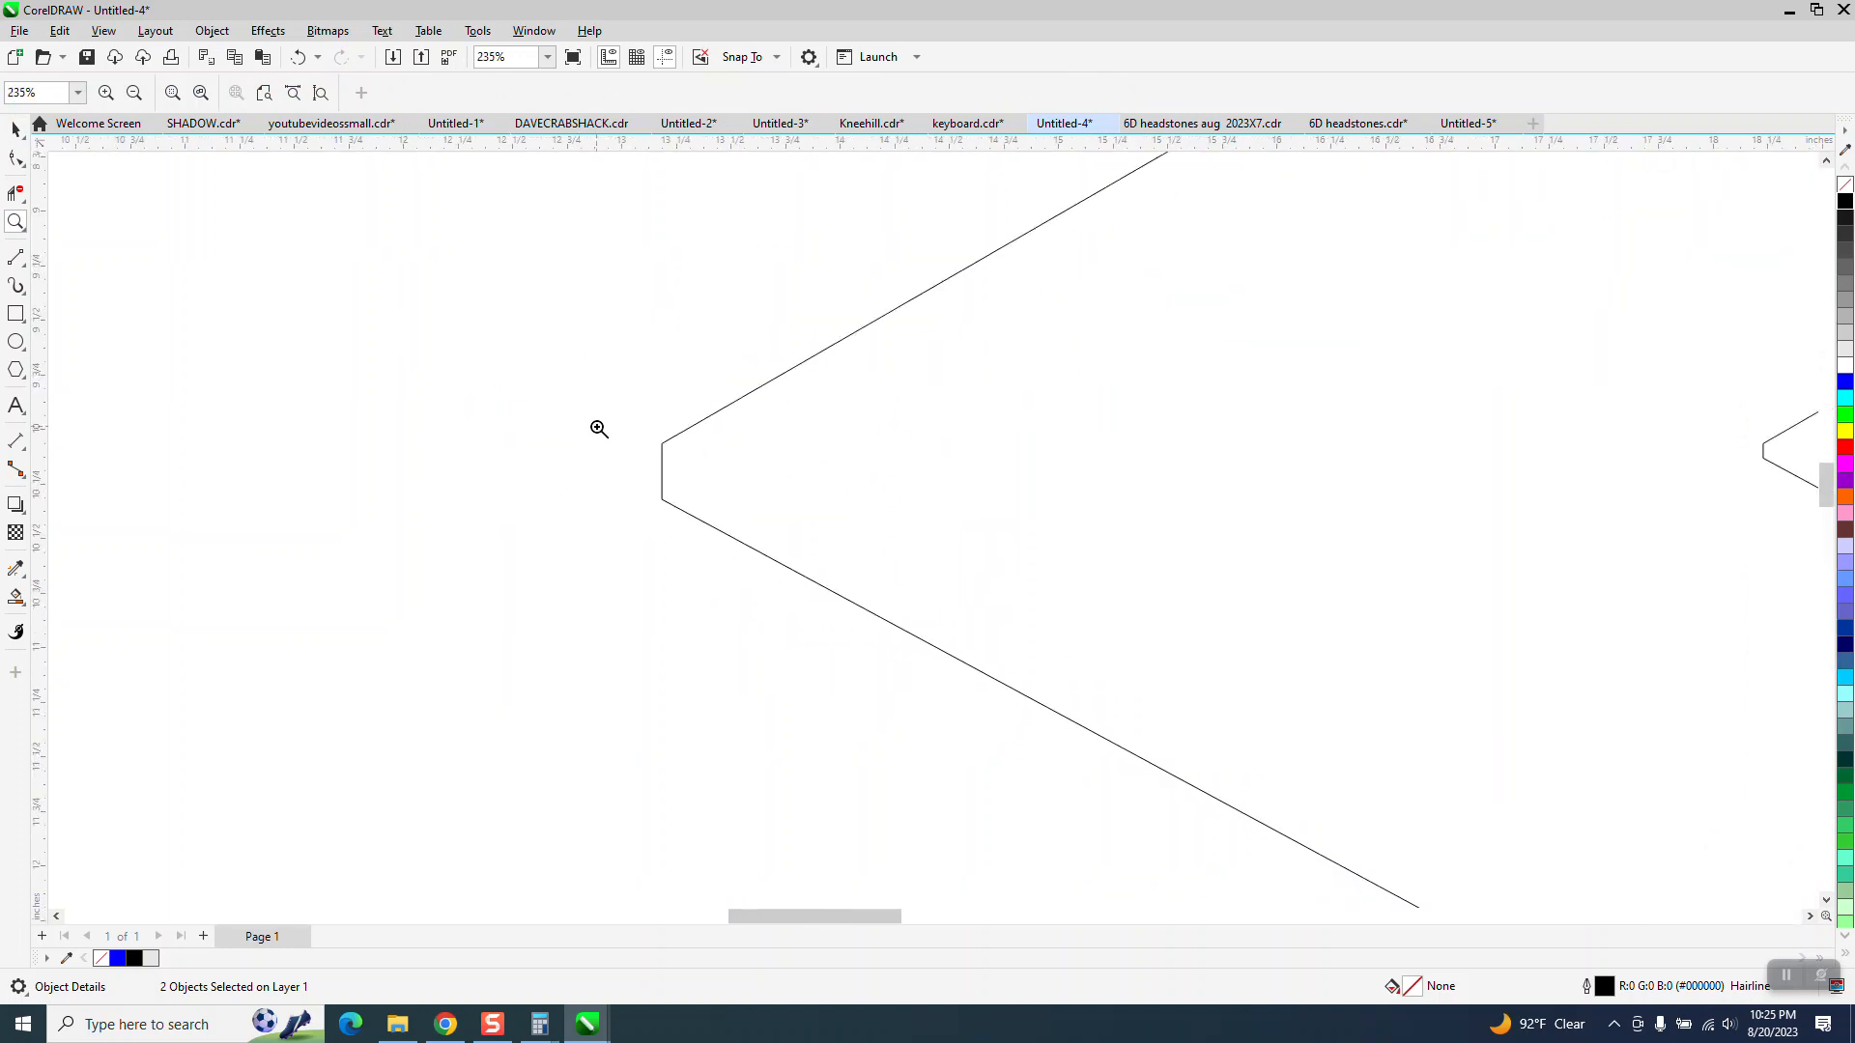
left_click(297, 58)
left_click(297, 58)
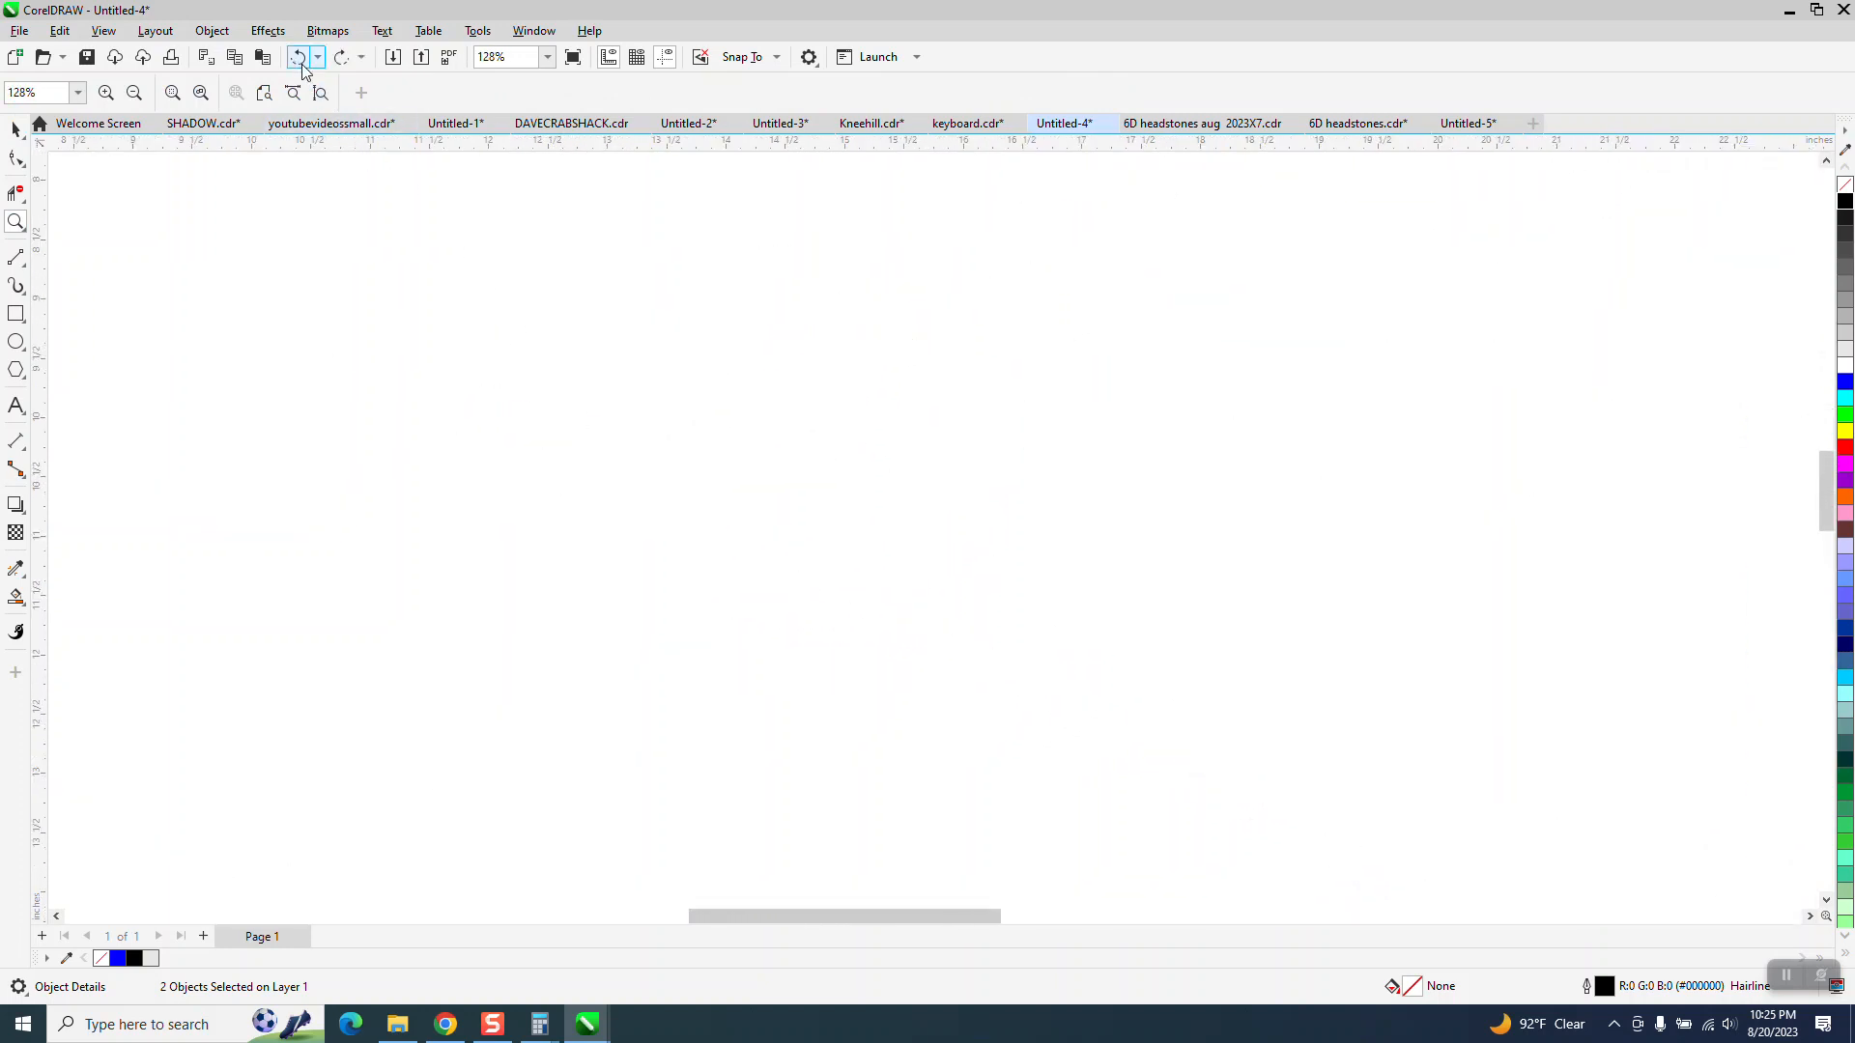
left_click(298, 58)
scroll(868, 407, "down", 2)
scroll(894, 482, "down", 2)
left_click(298, 58)
left_click(298, 58)
left_click(298, 58)
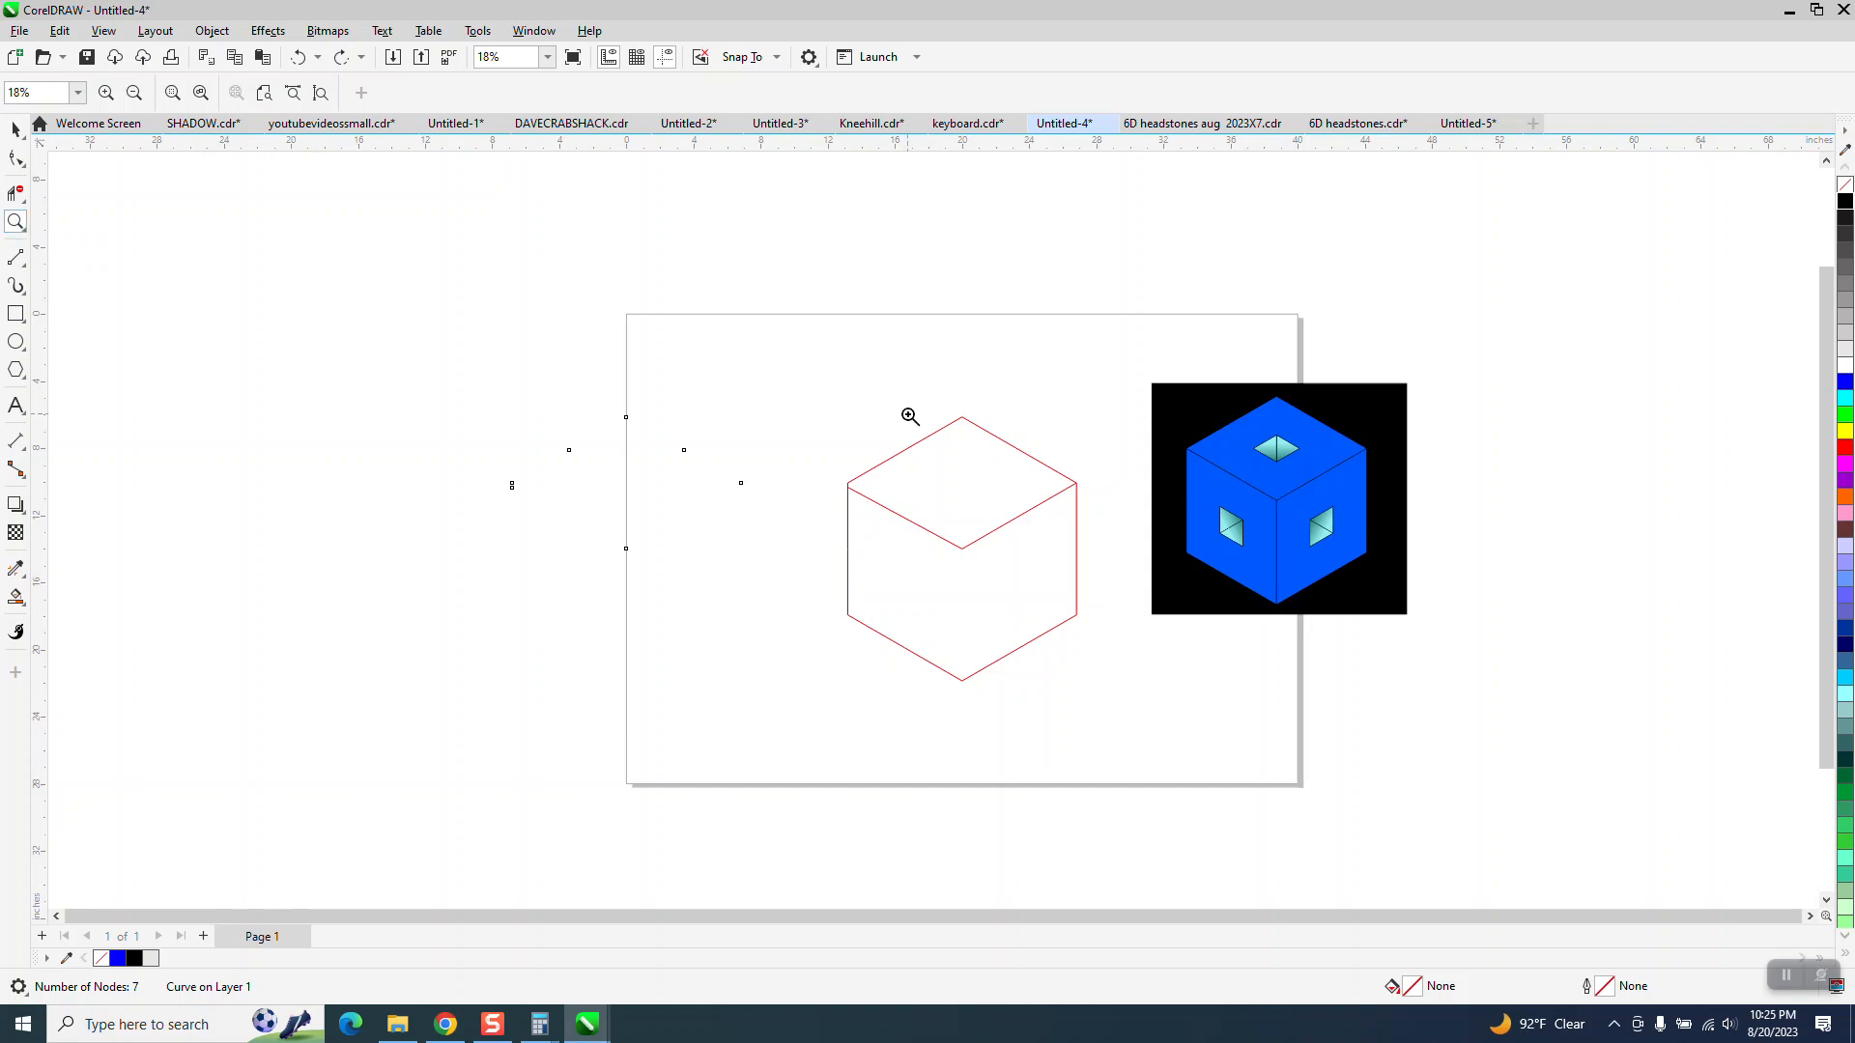
Step: Move the left end node of the inner line exactly onto the hexagon's upper-left corner
left_click_drag(816, 447, 952, 541)
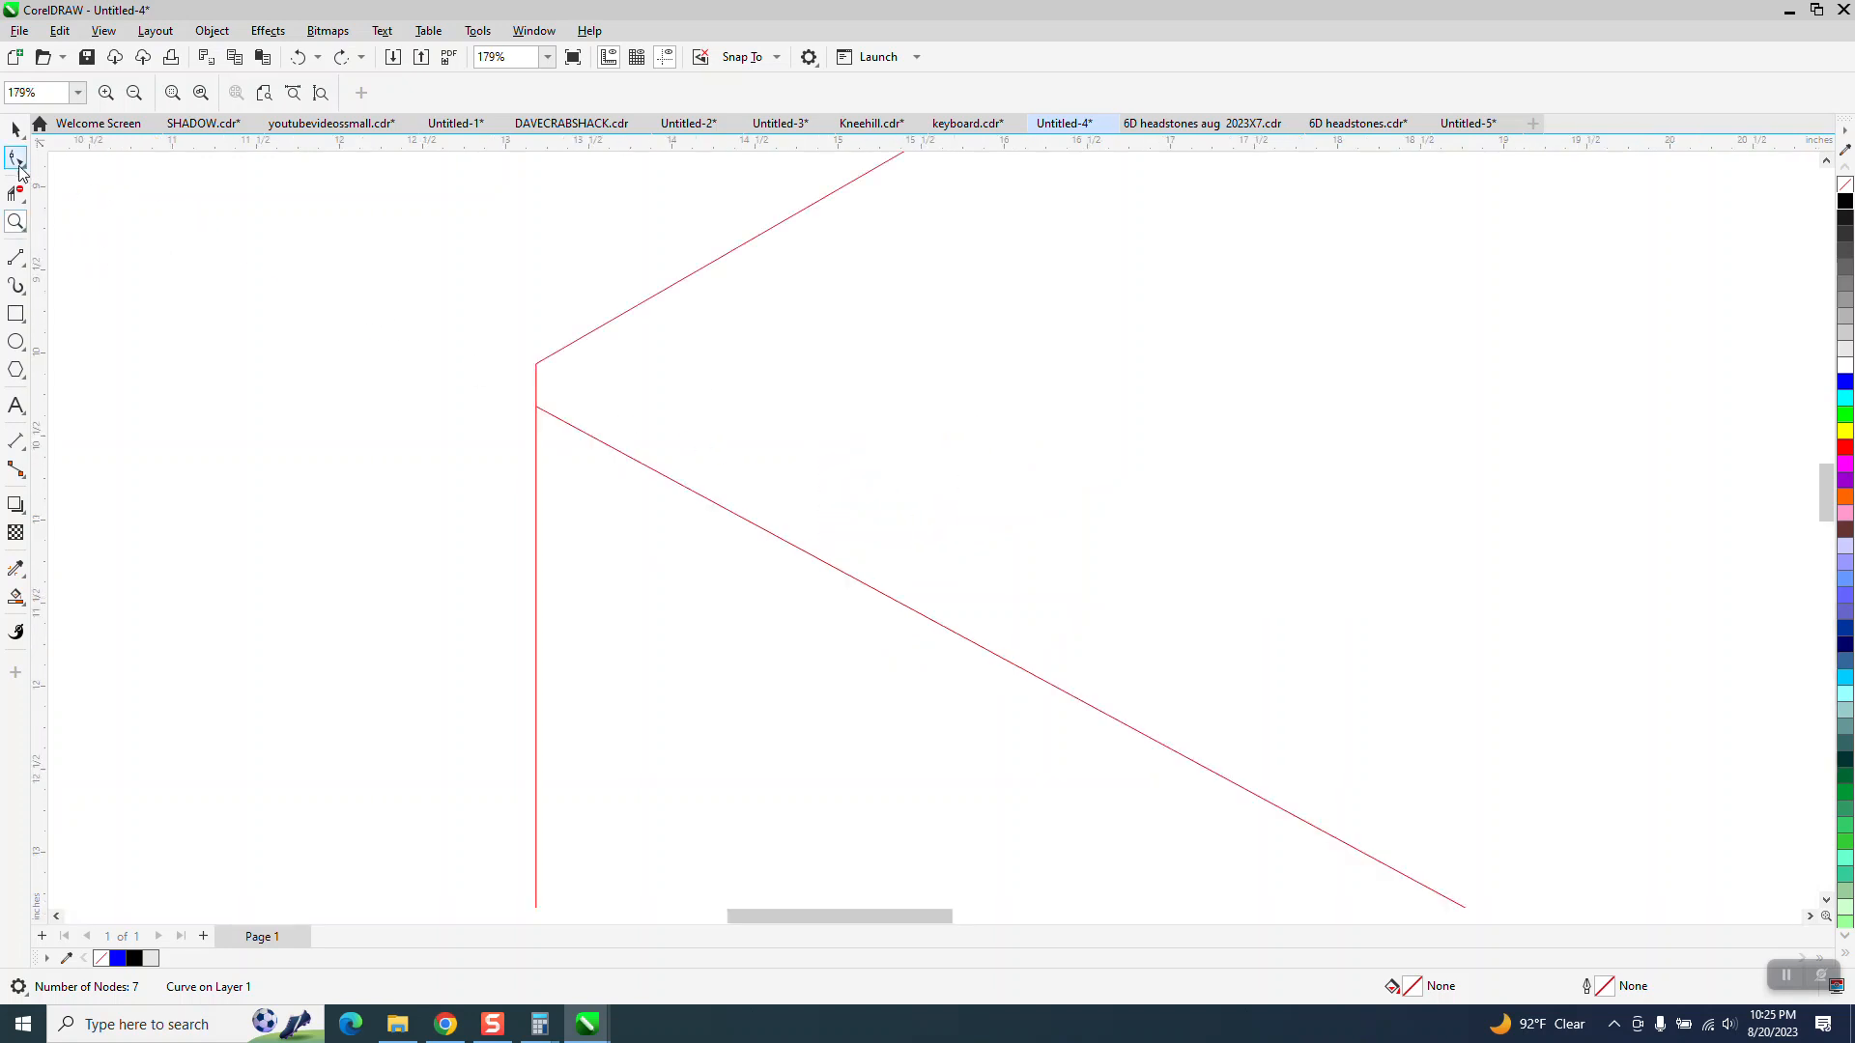
left_click(16, 159)
left_click_drag(538, 410, 538, 365)
scroll(428, 395, "down", 8)
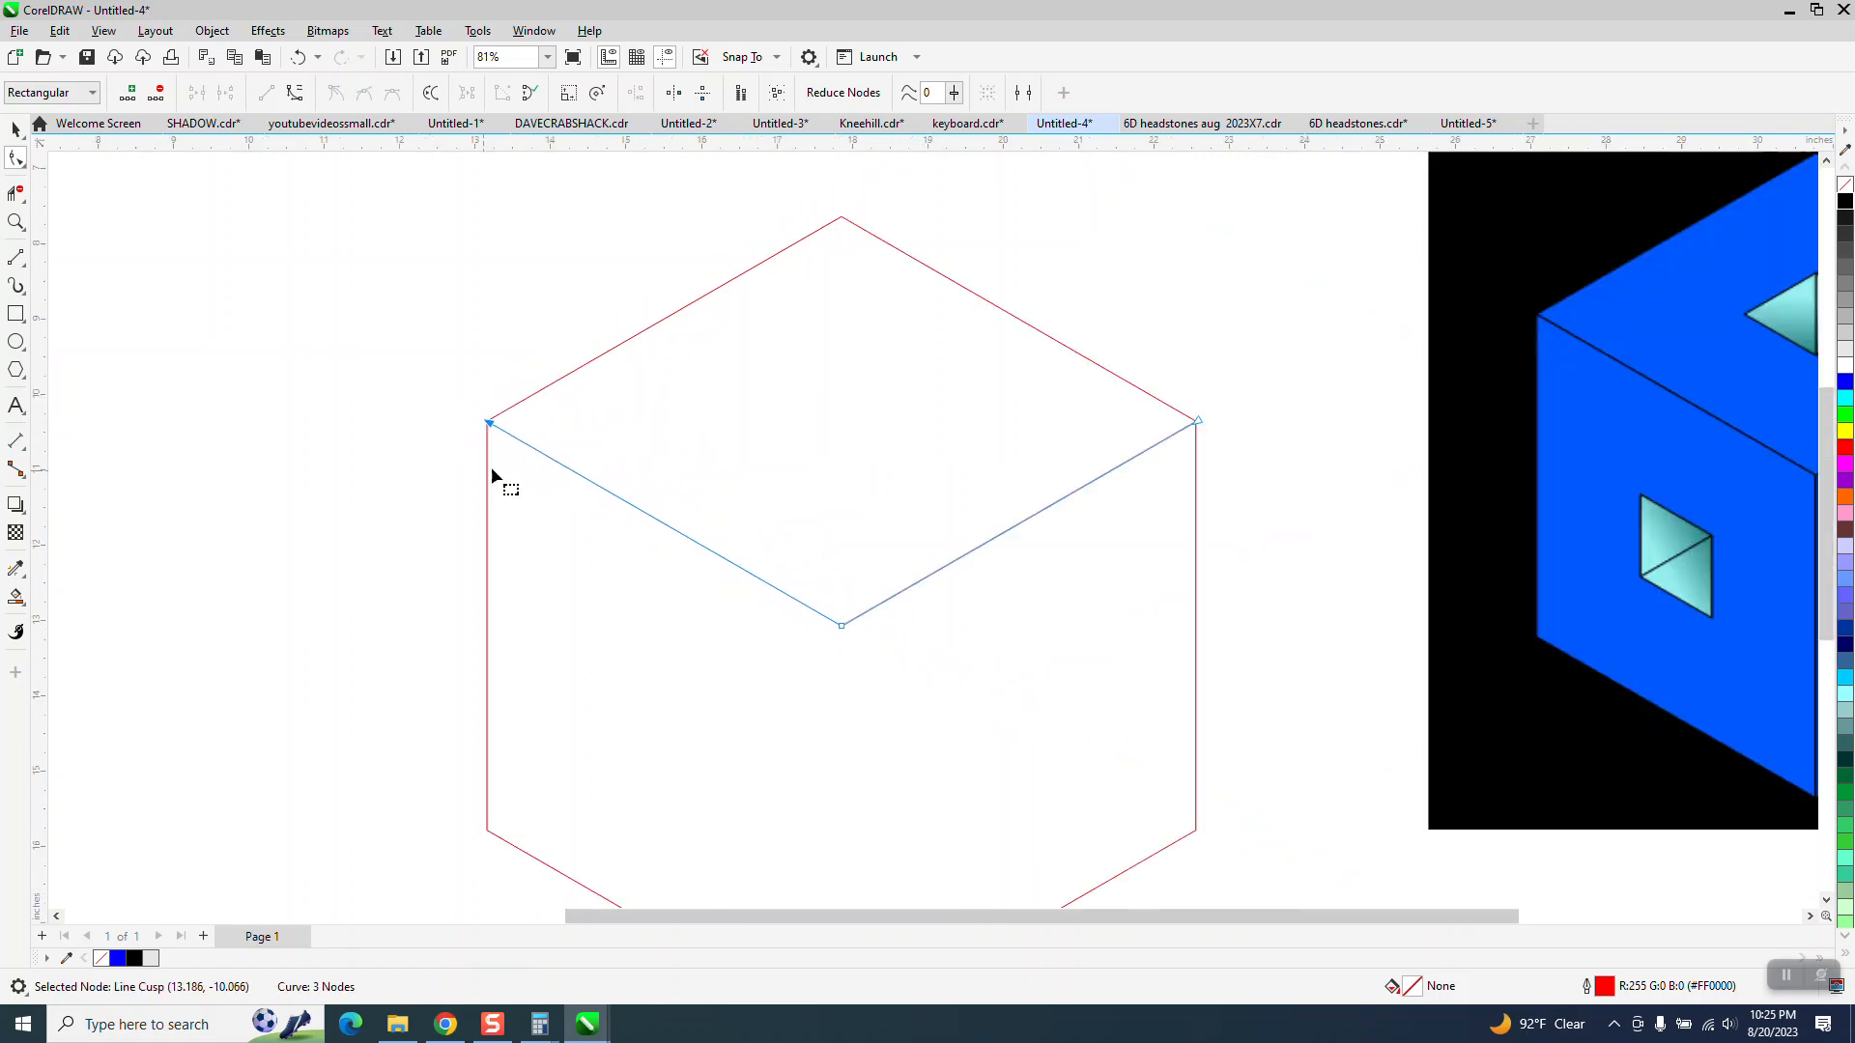
Step: Delete the leftover invisible diamond lying left of the cube outline
left_click_drag(322, 360, 530, 565)
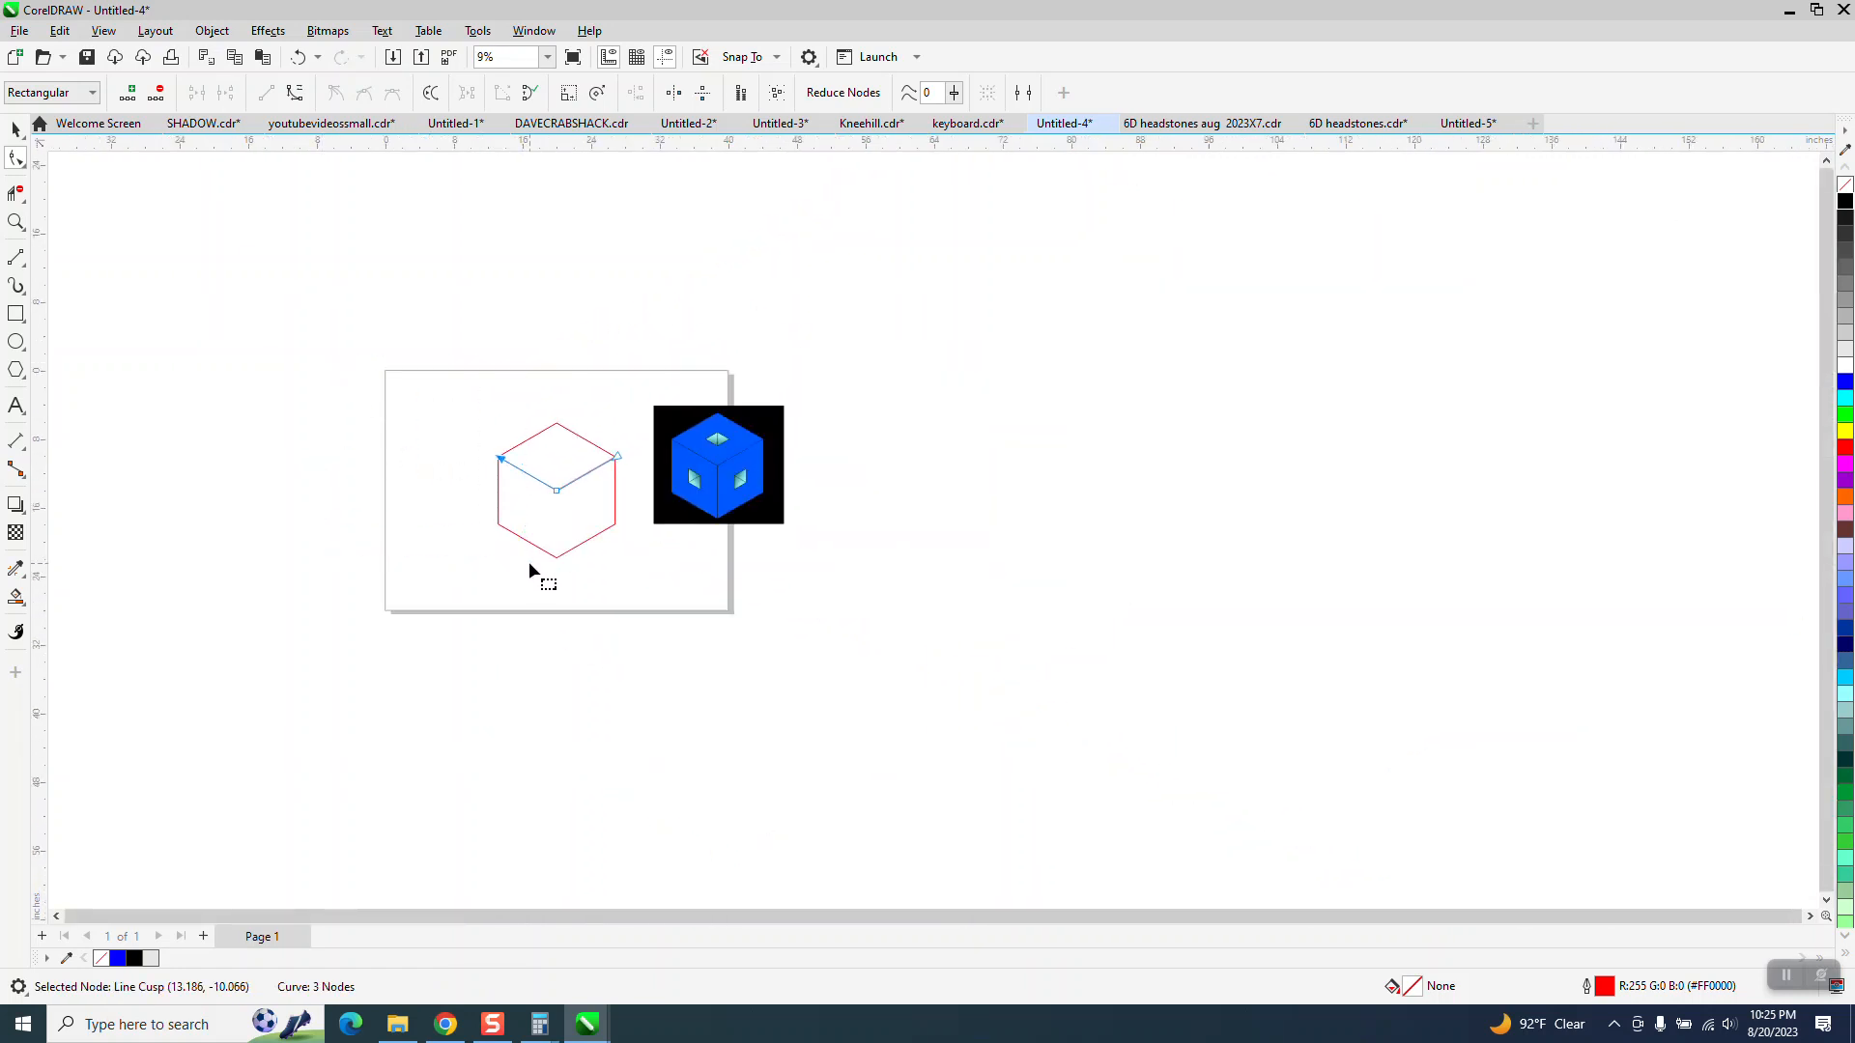
left_click(15, 129)
left_click_drag(261, 322, 454, 506)
key("Delete")
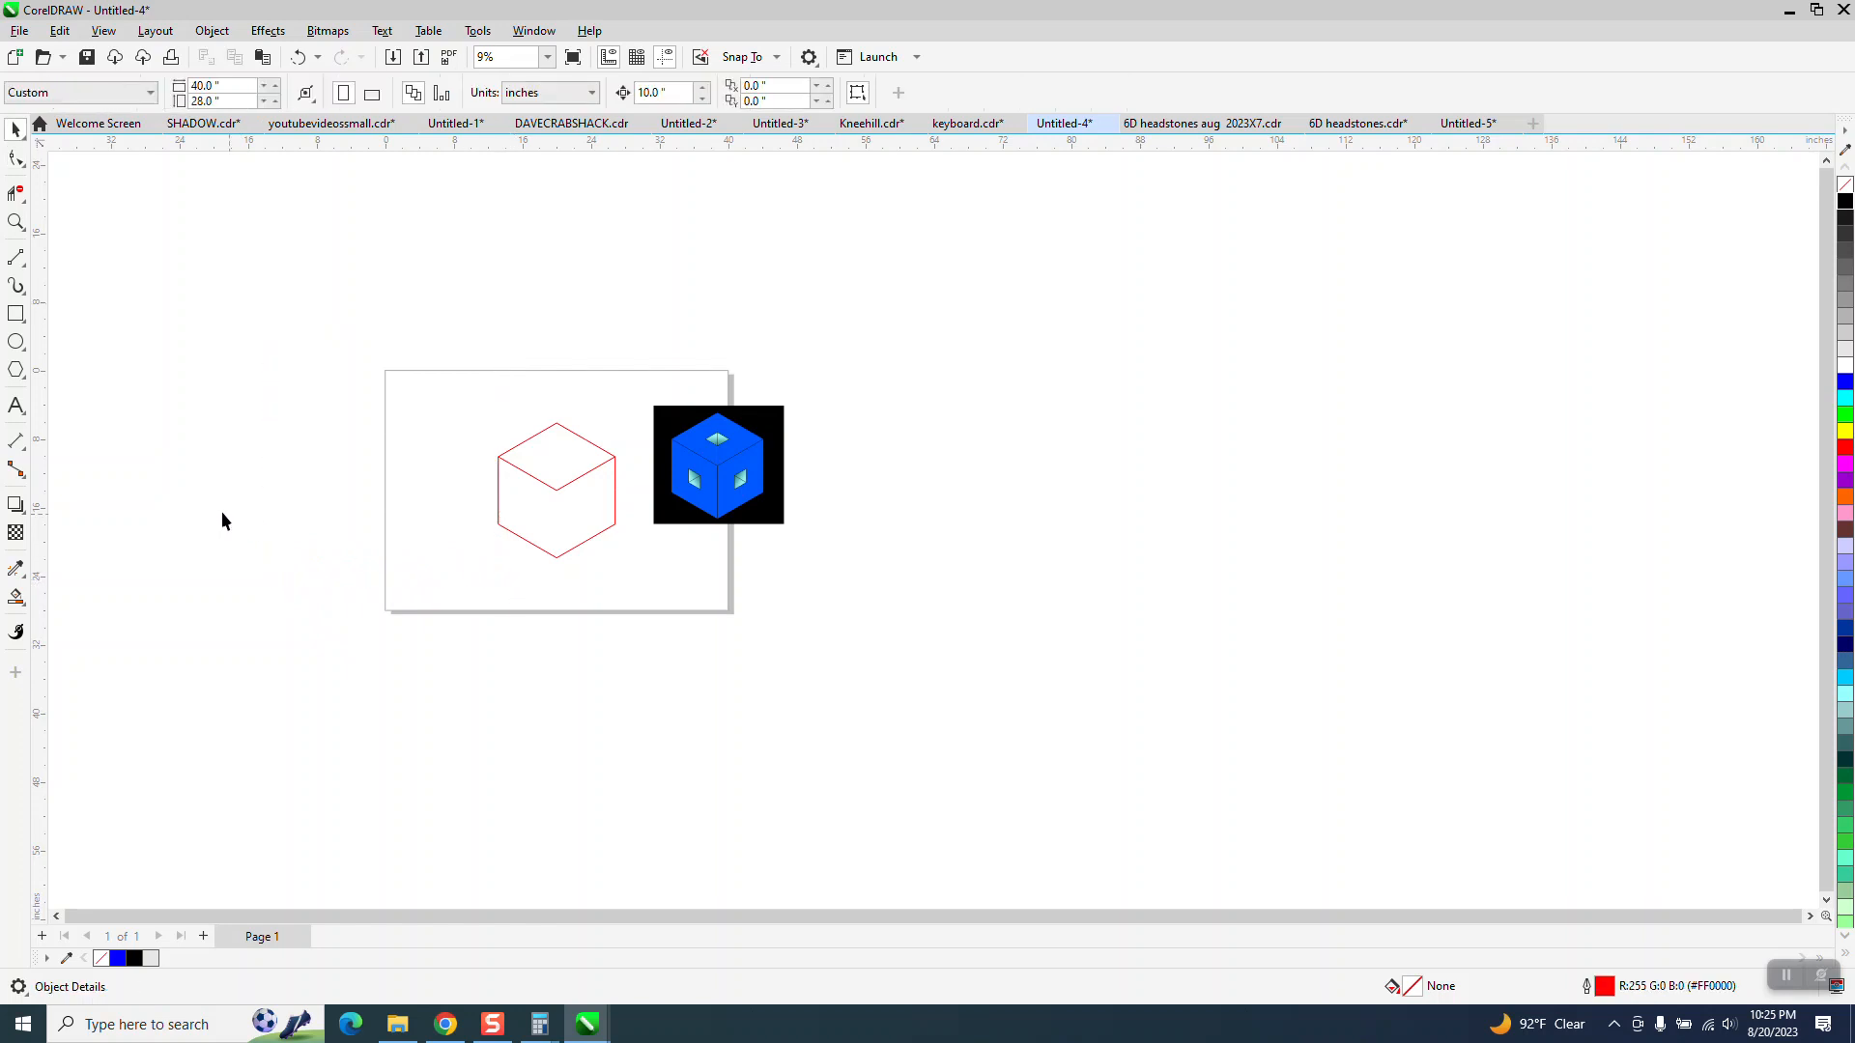
Step: Fill the cube's top face with blue using Smart Fill and move the resulting diamond 20 inches left
left_click(16, 597)
left_click(534, 452)
key("Left")
key("Left")
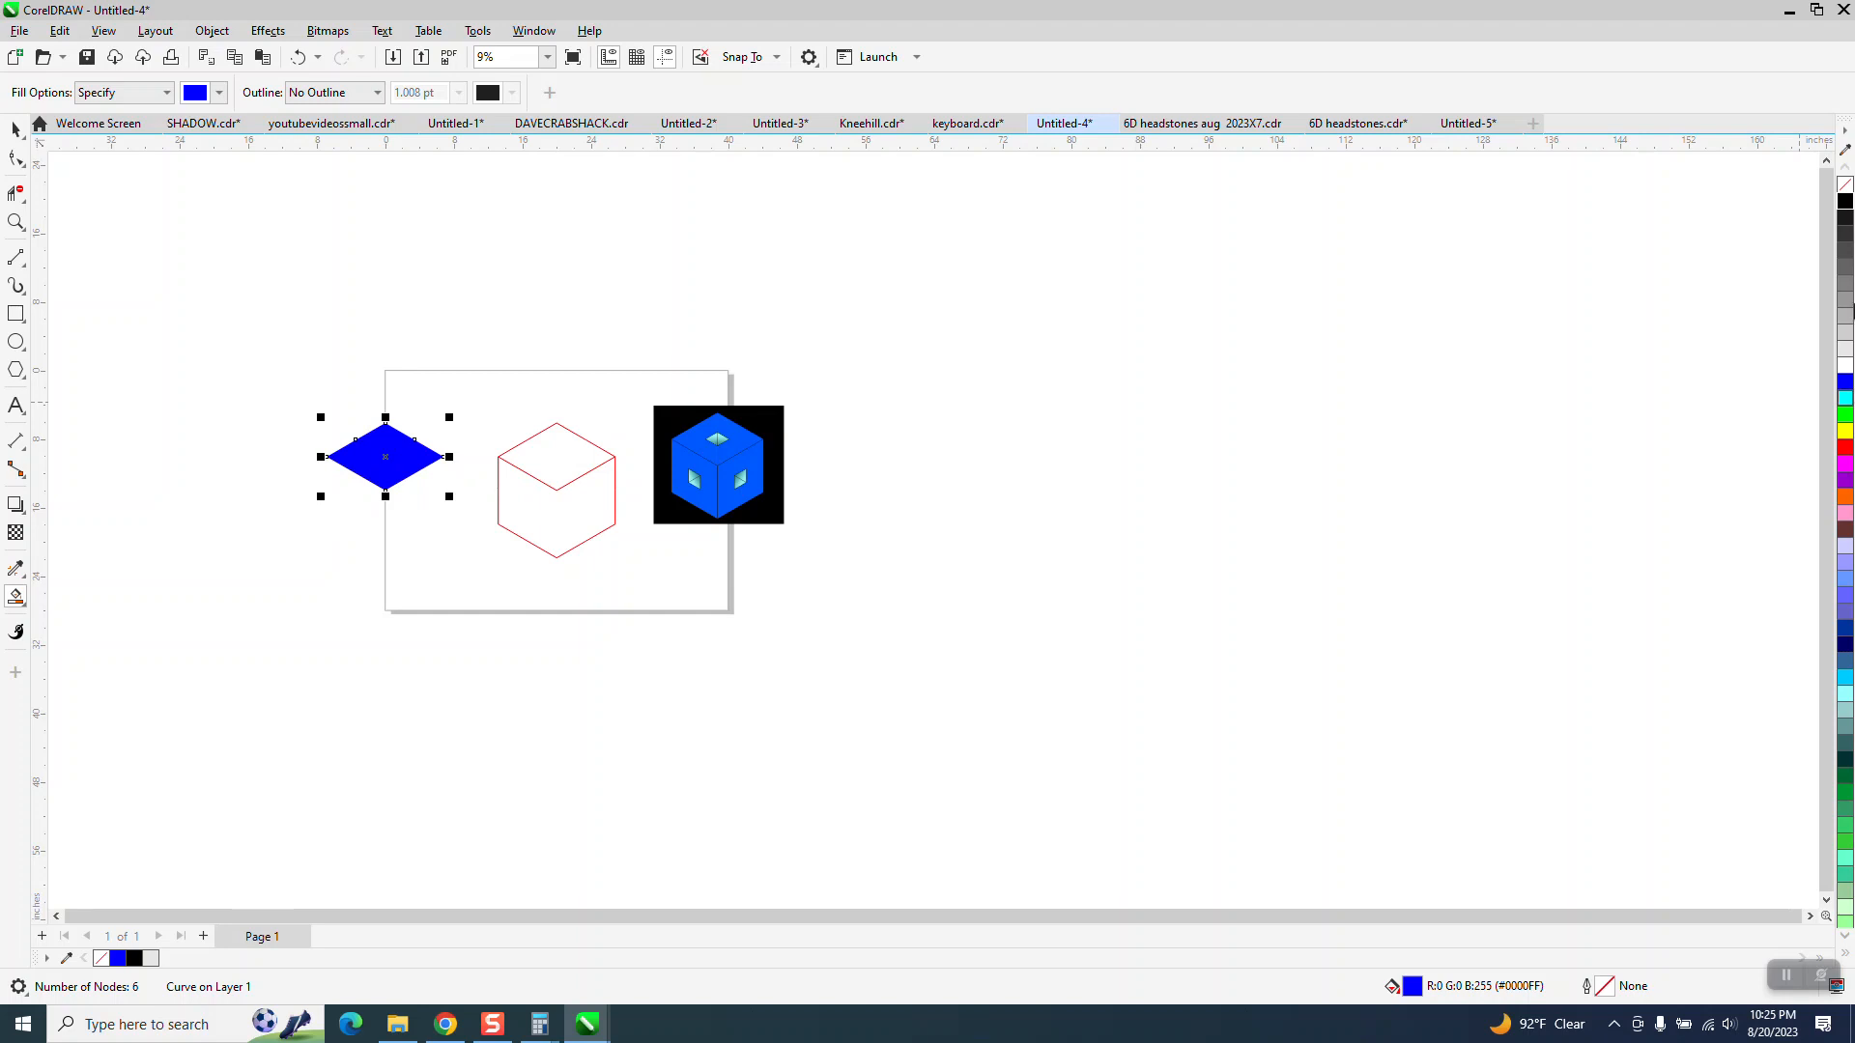
Step: Change the diamond to an unfilled black outline and create a centred copy inside it scaled to about 29.4%
left_click(1846, 185)
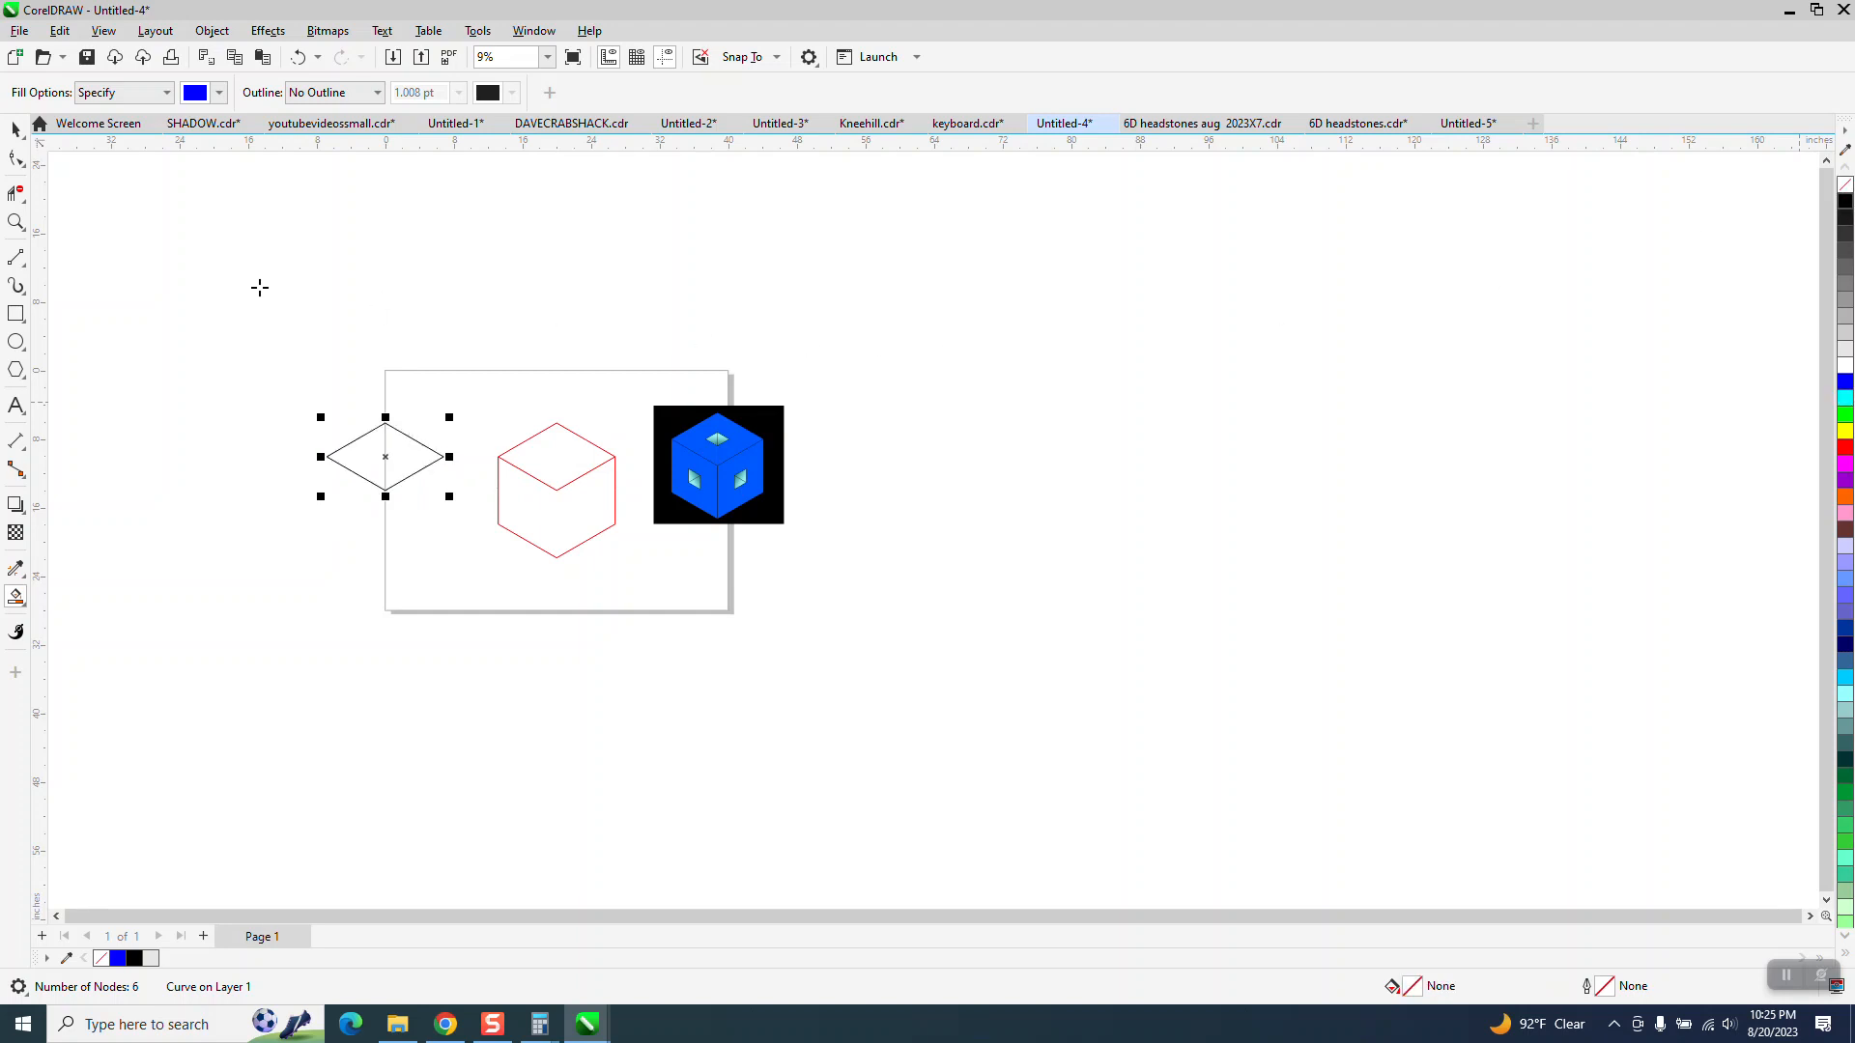
left_click(16, 222)
left_click_drag(306, 416, 561, 585)
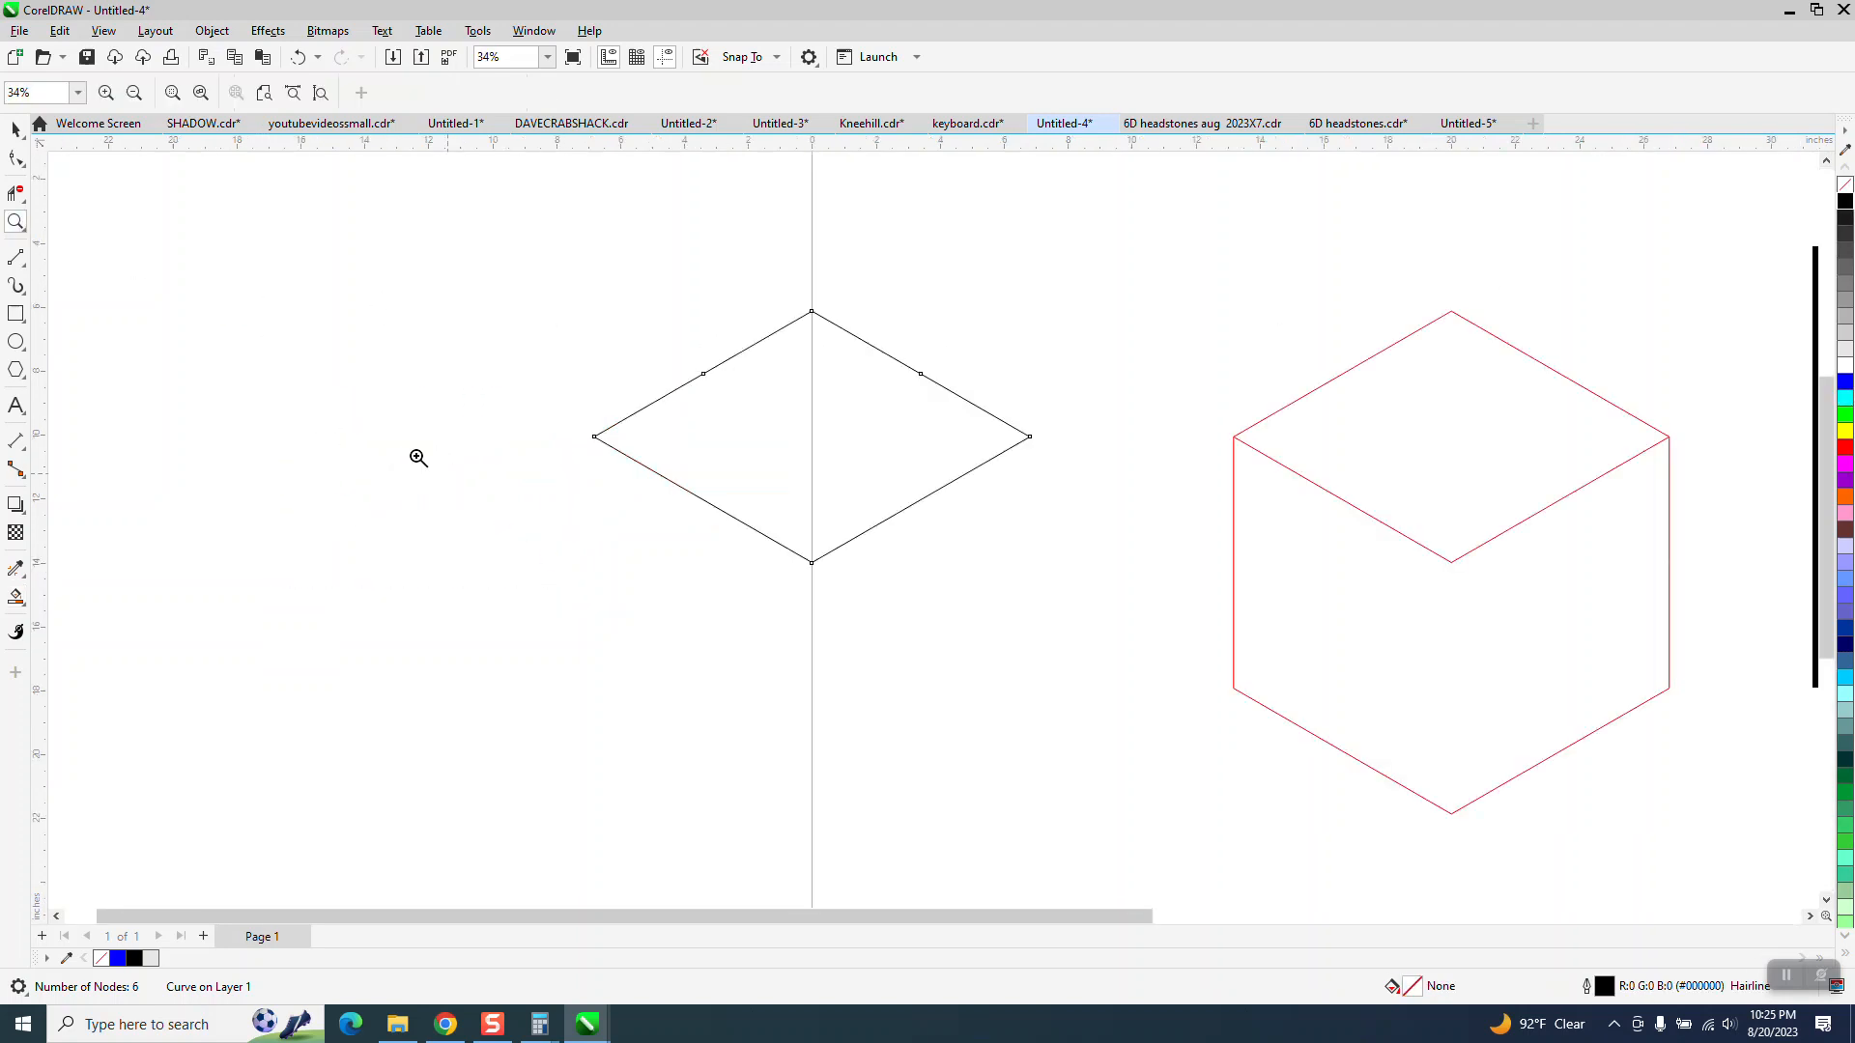
left_click(15, 129)
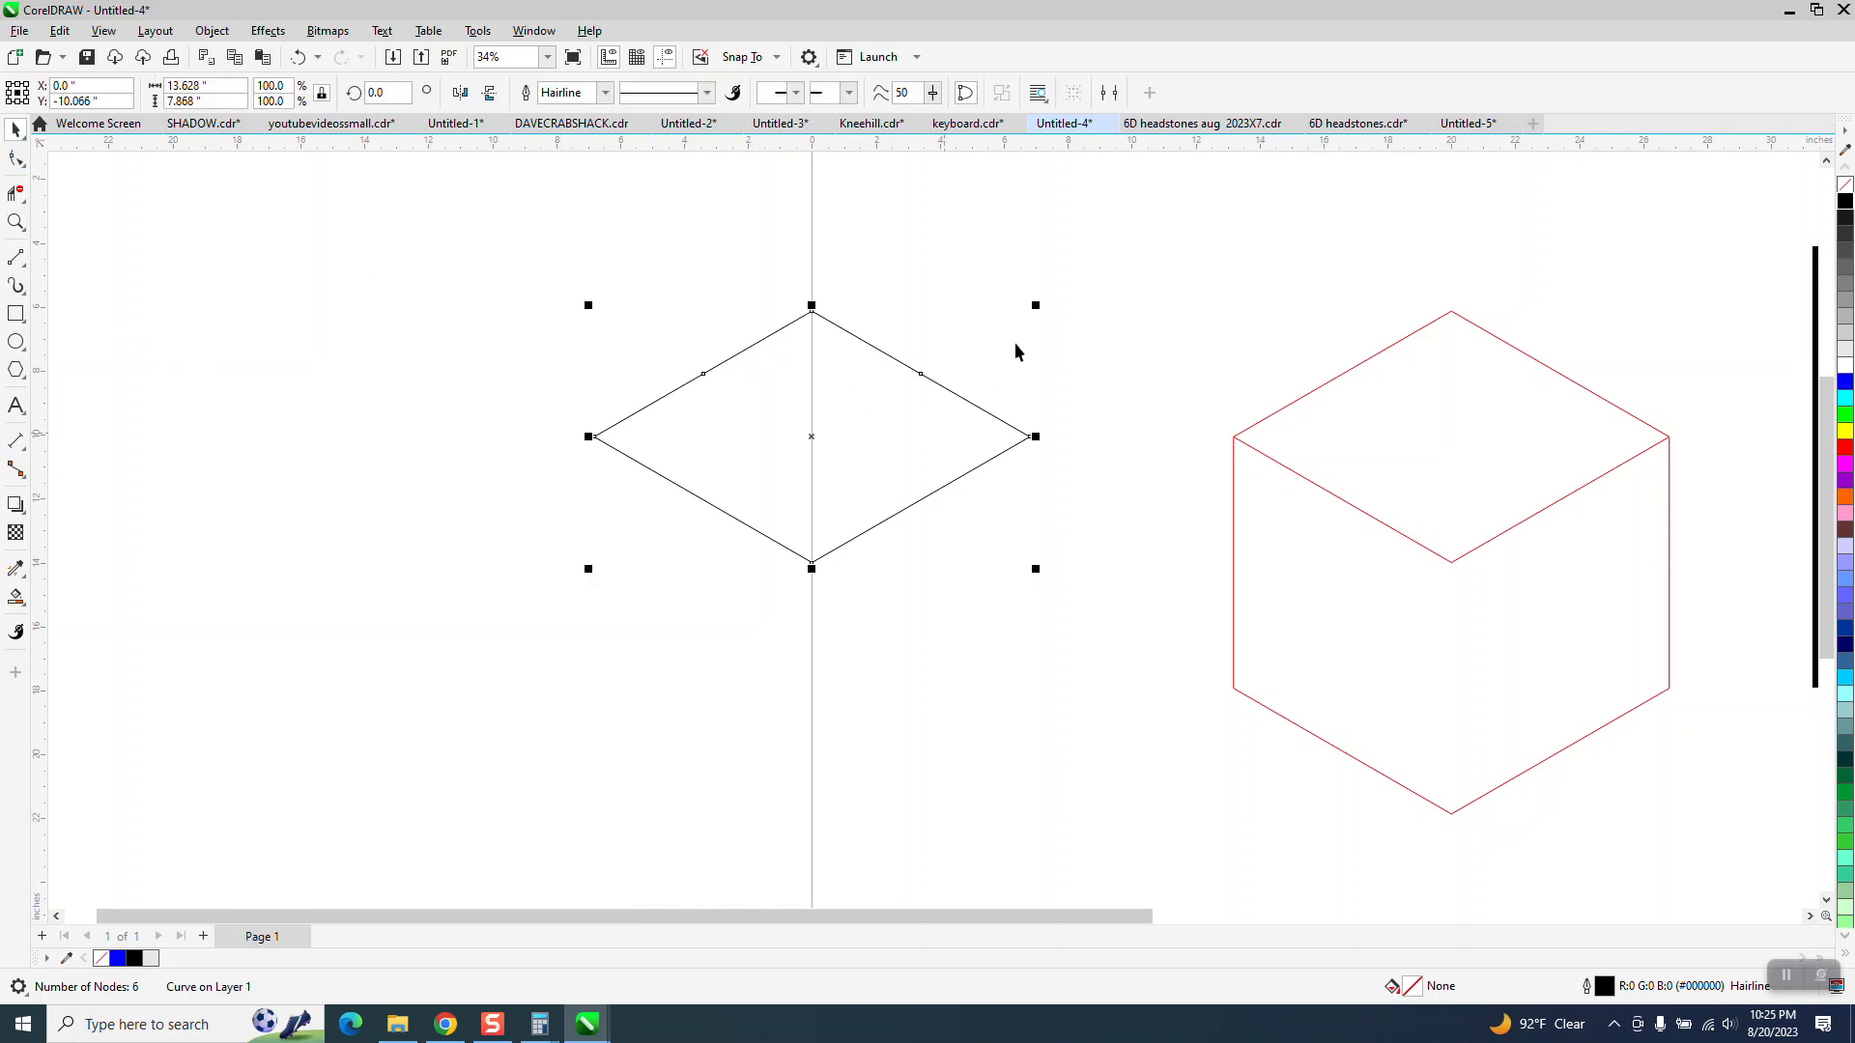
left_click_drag(1033, 310, 903, 401)
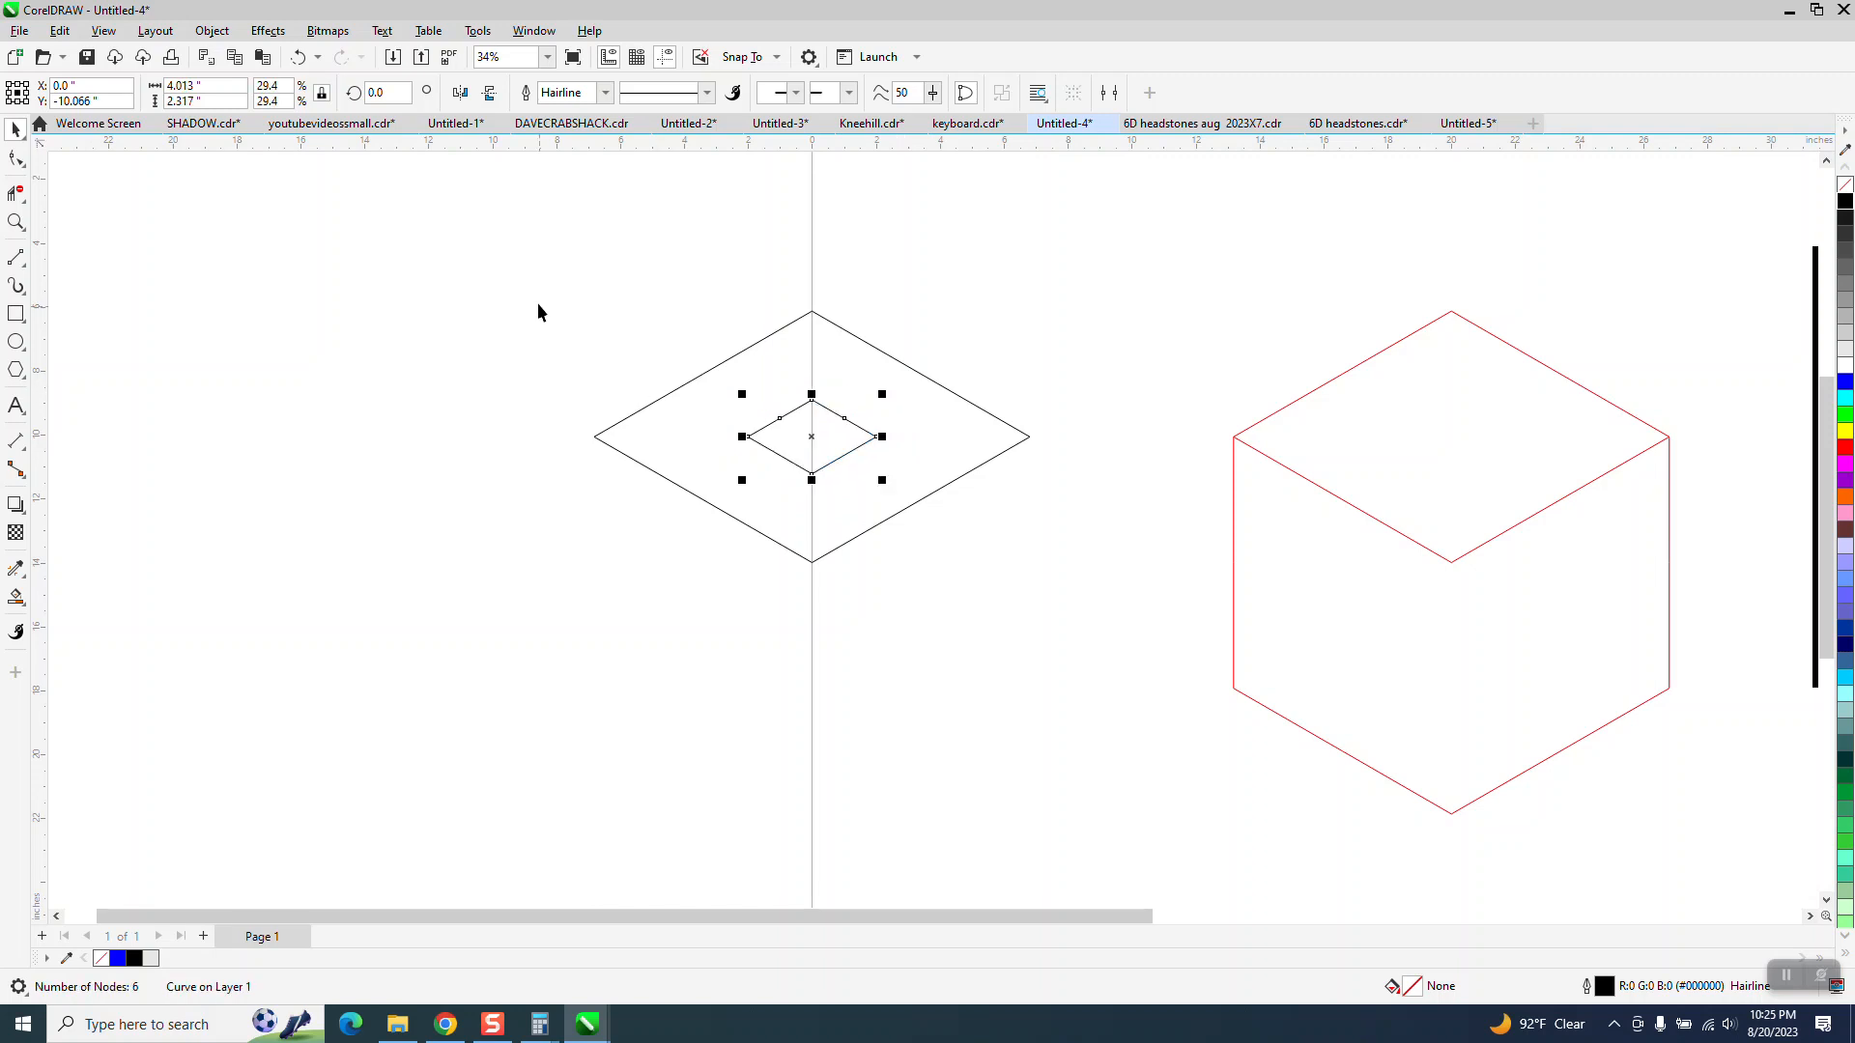
Step: Delete the red cube outline and move both diamonds 20 inches right onto the page
scroll(1203, 444, "down", 2)
left_click_drag(1180, 323, 1516, 688)
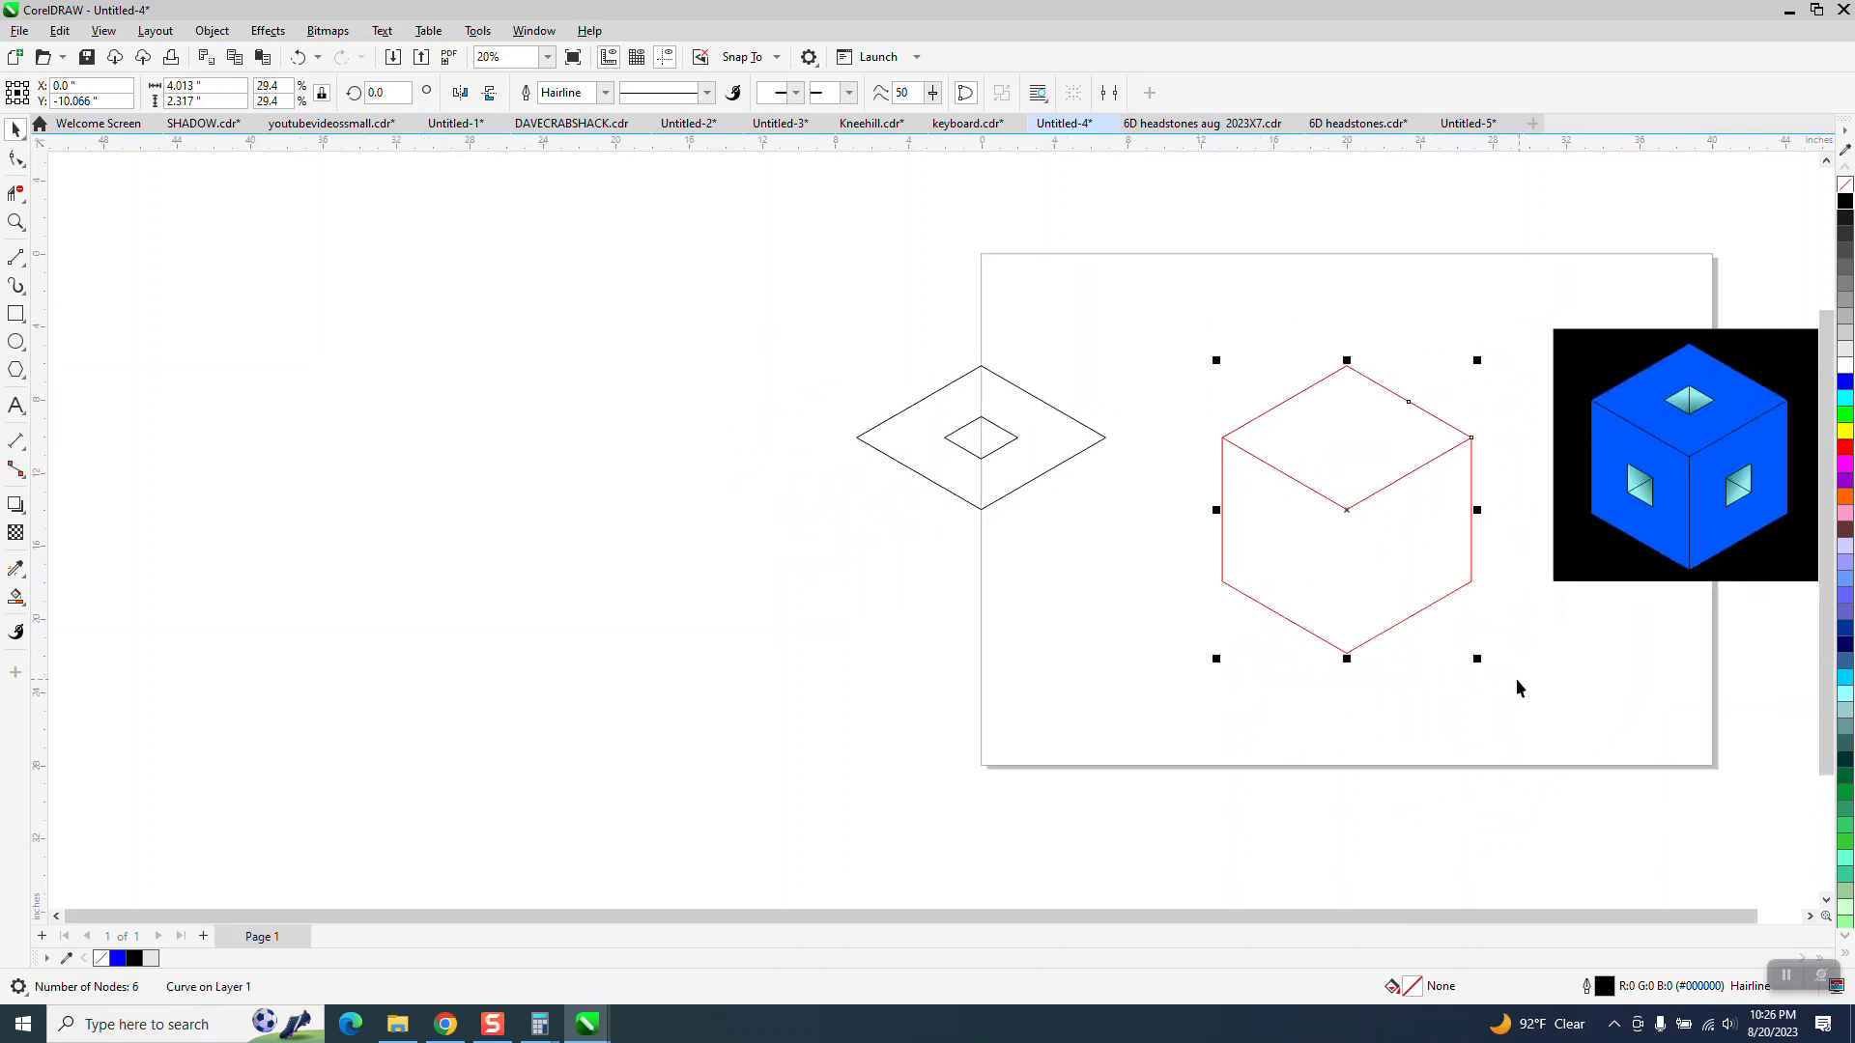
key("Delete")
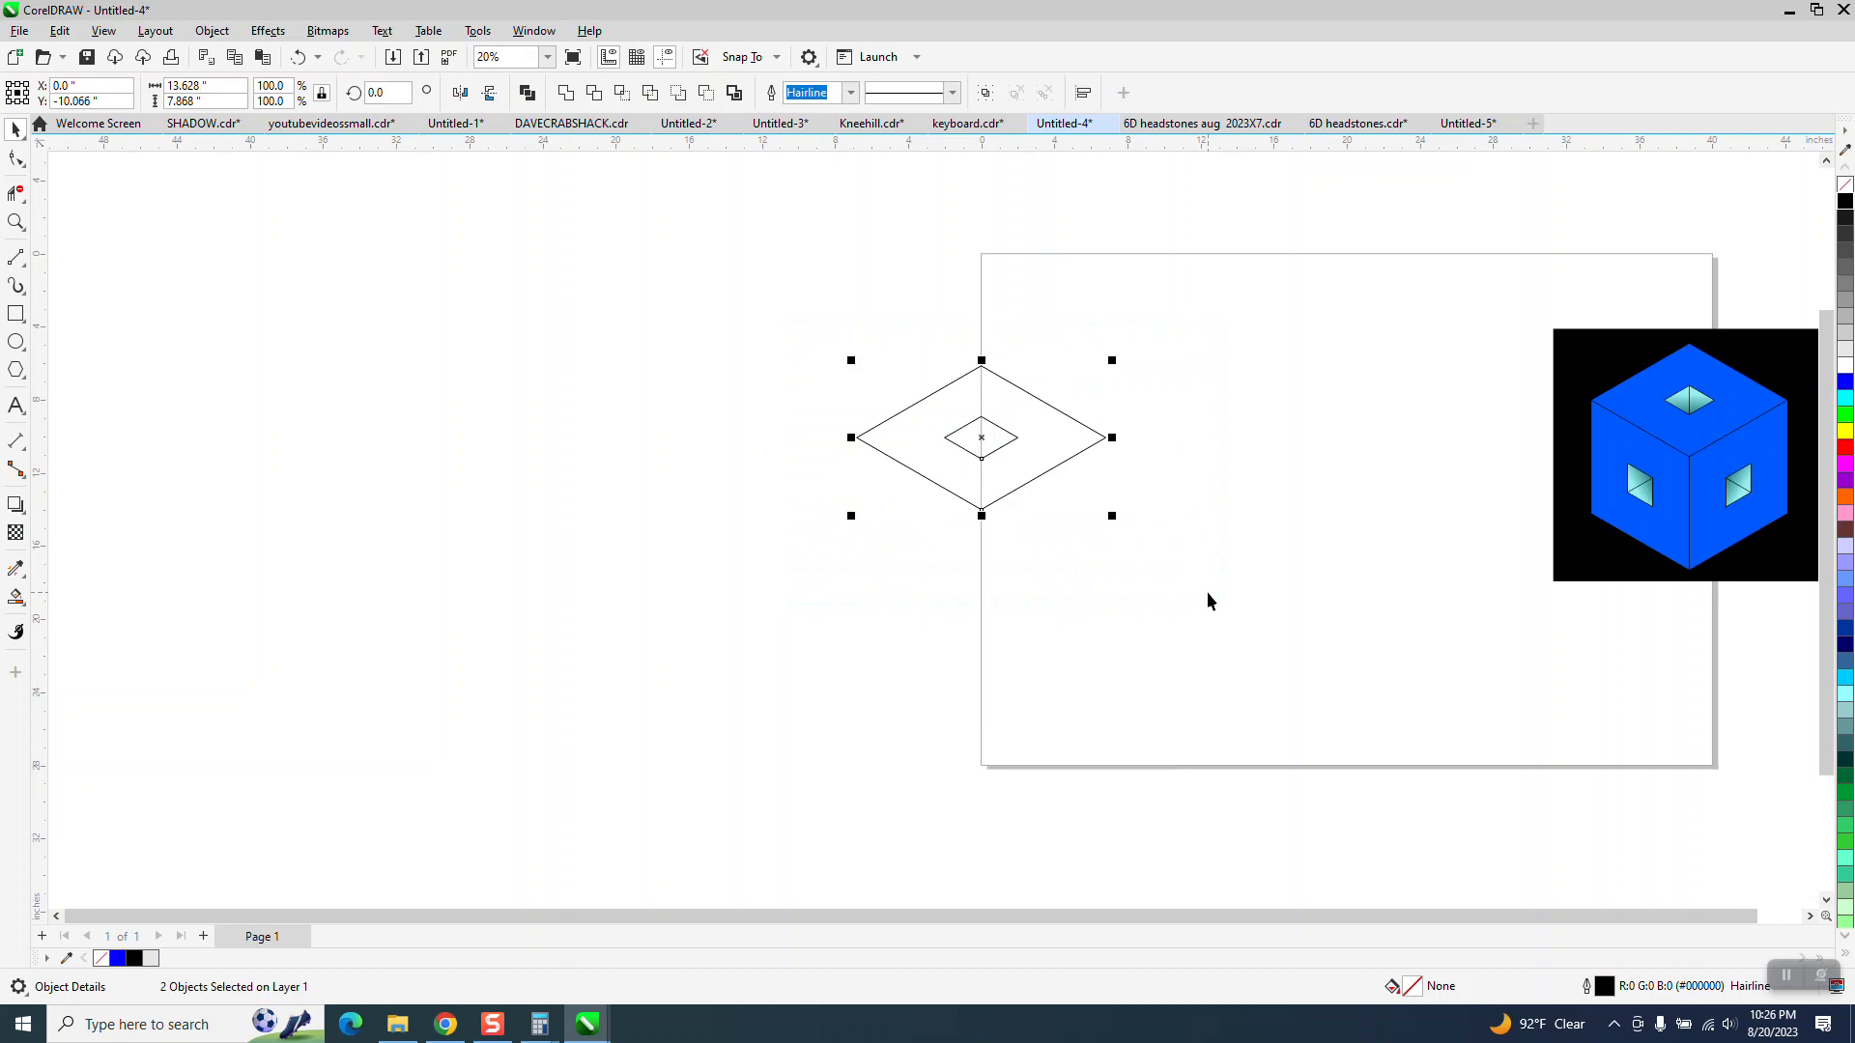
key("Right")
key("Right")
Step: Draw a vertical 2-Point Line connecting the inner diamond's top and bottom corners
left_click(15, 223)
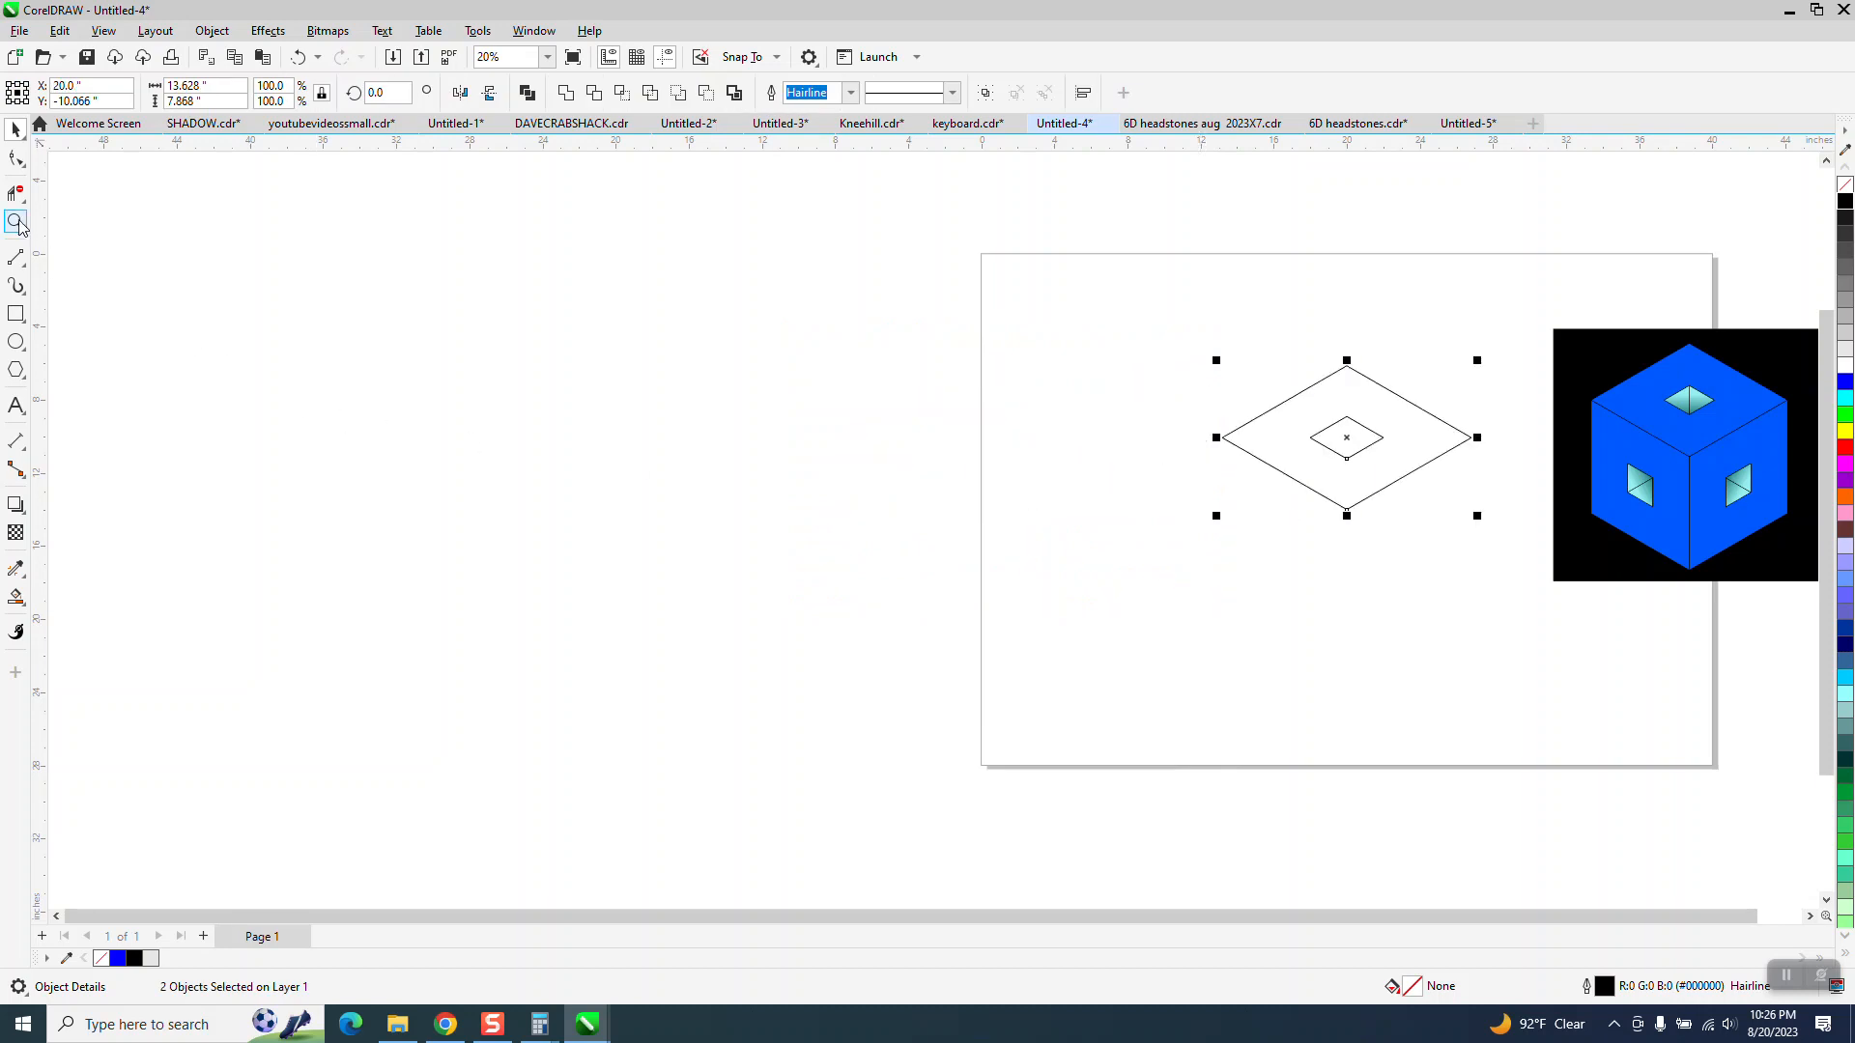
left_click_drag(1130, 309, 1730, 667)
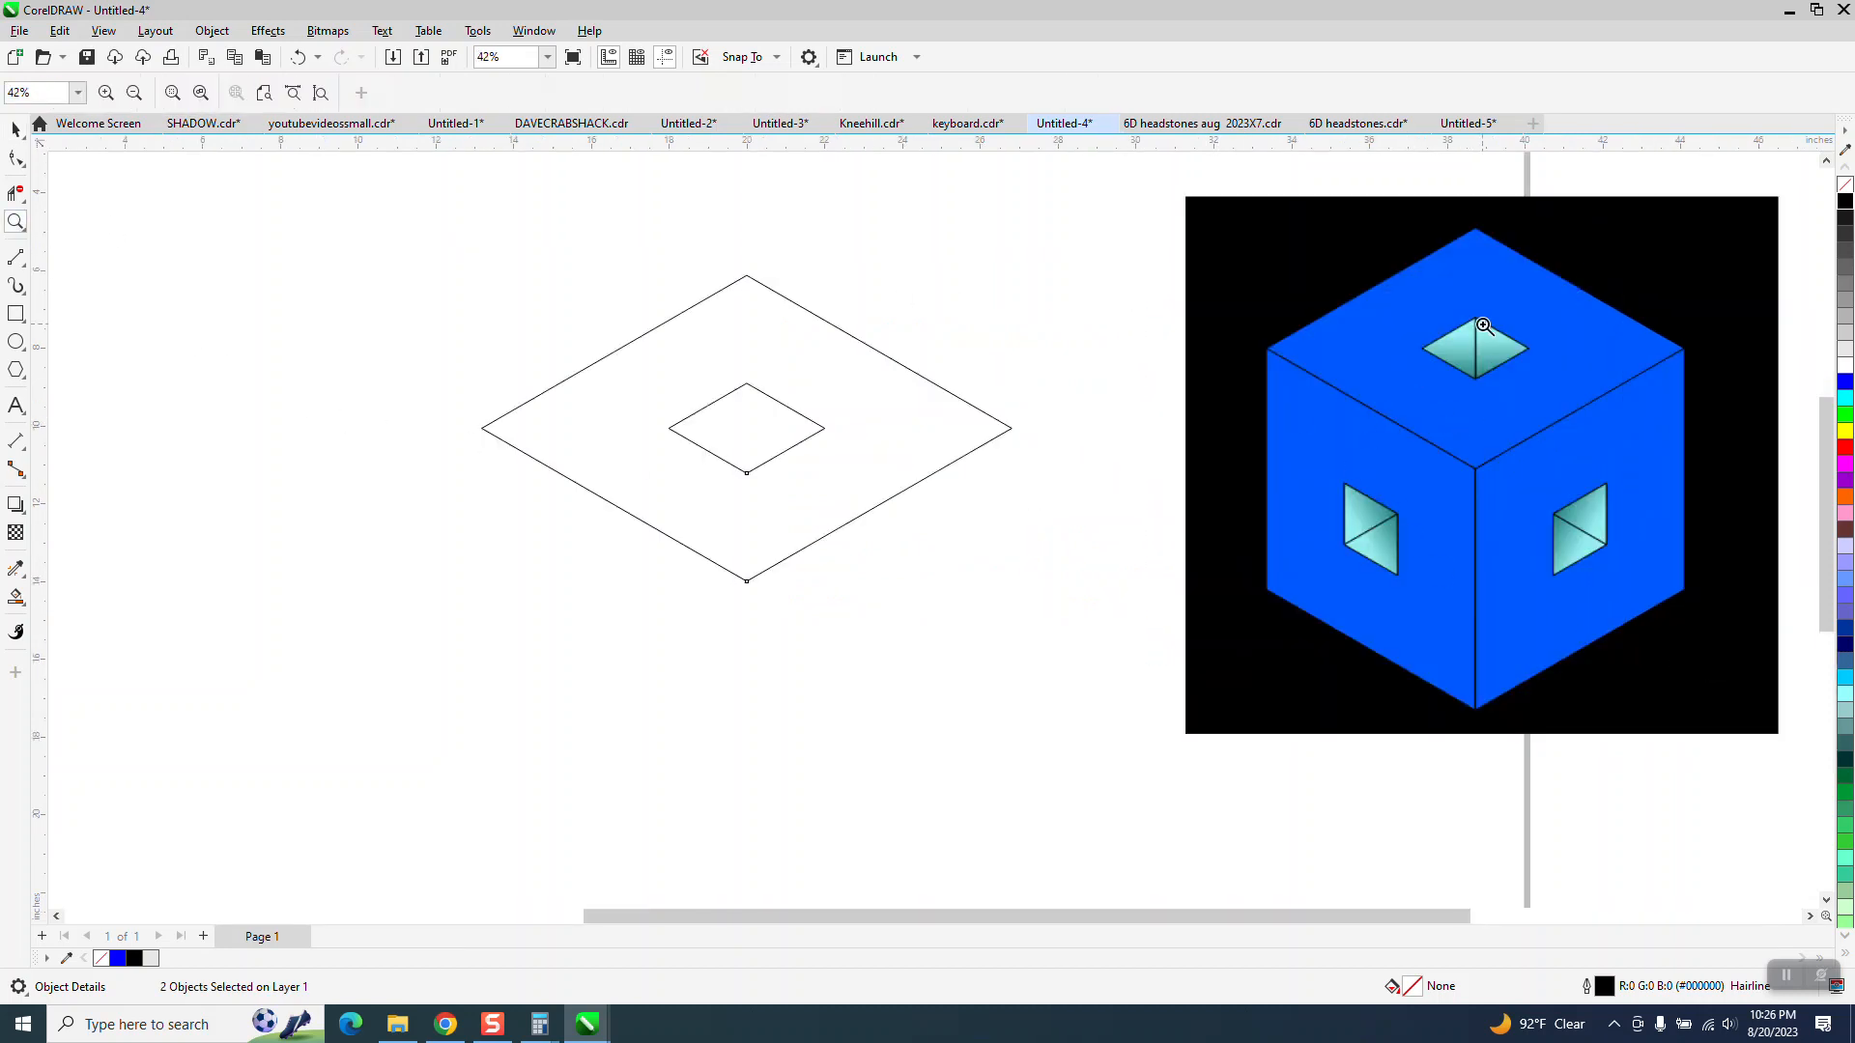
left_click(22, 263)
left_click(87, 277)
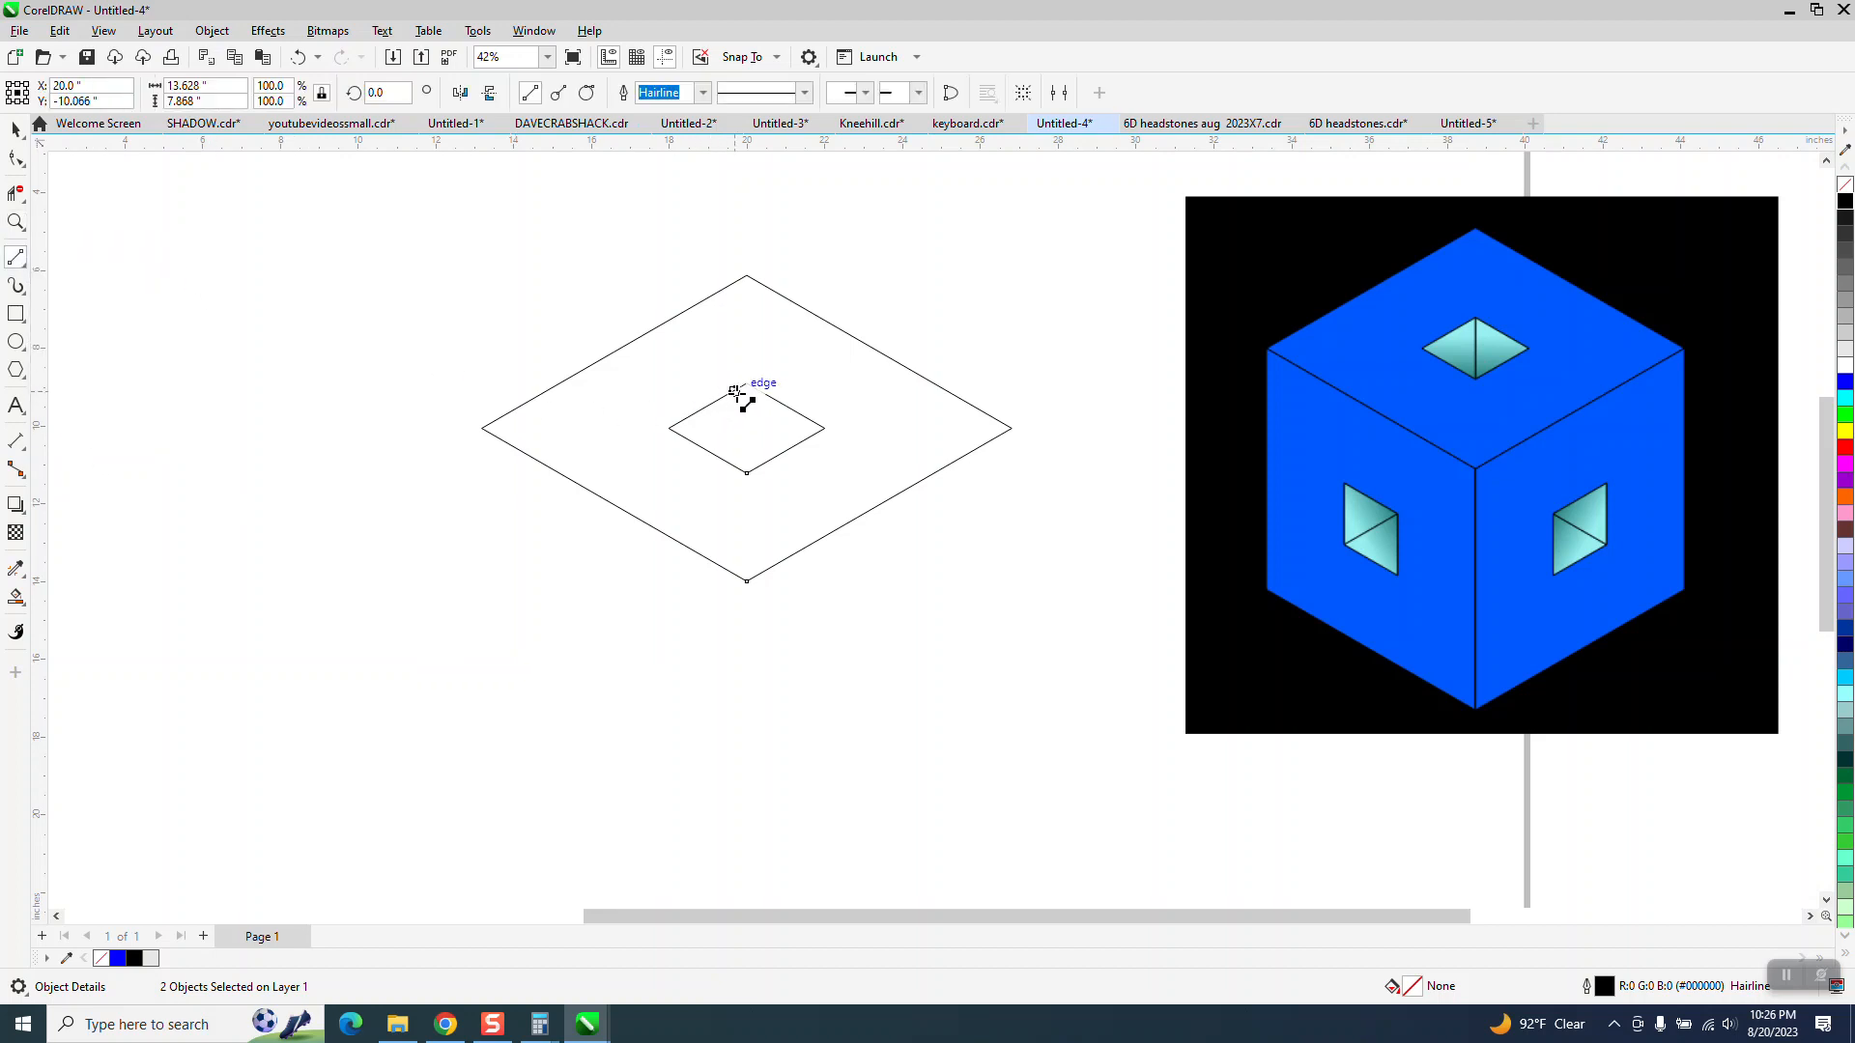
left_click_drag(746, 385, 747, 474)
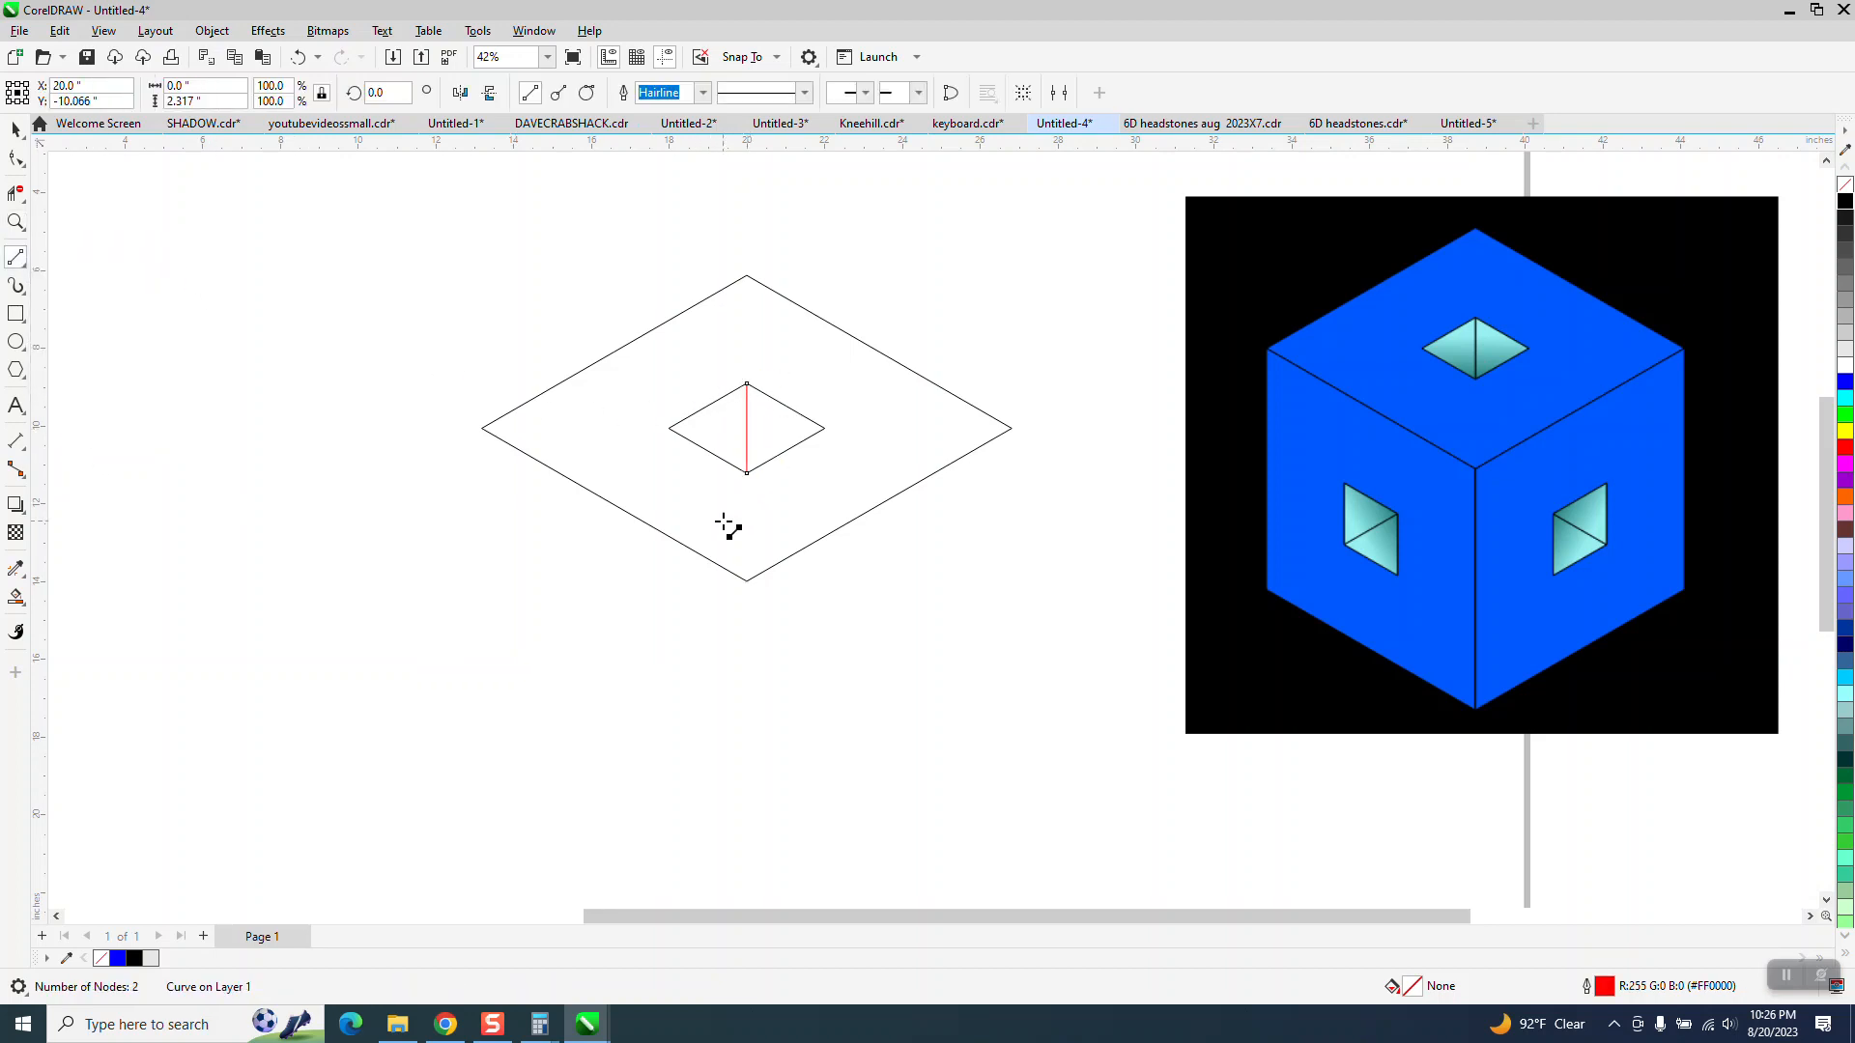
Step: Smart Fill the area between the two diamonds with blue and both halves of the inner diamond with aqua green (#66FFCC)
left_click(15, 597)
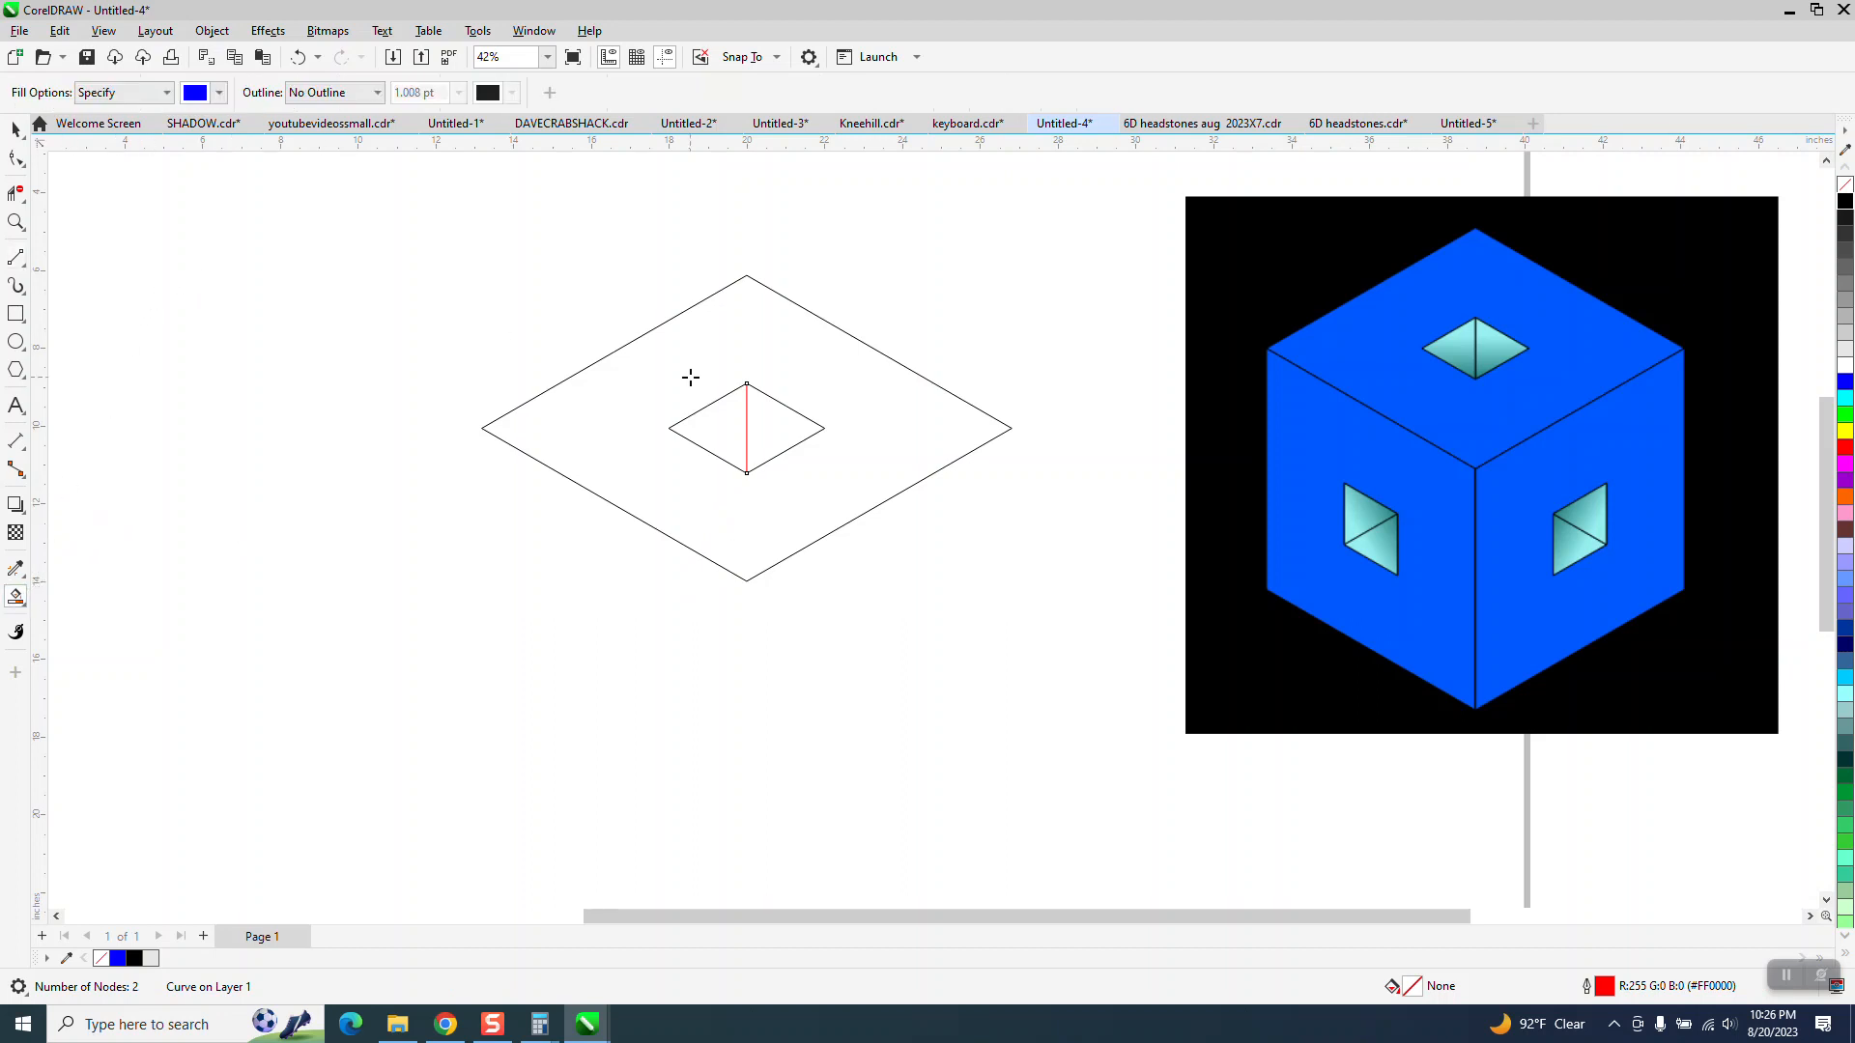
left_click(872, 388)
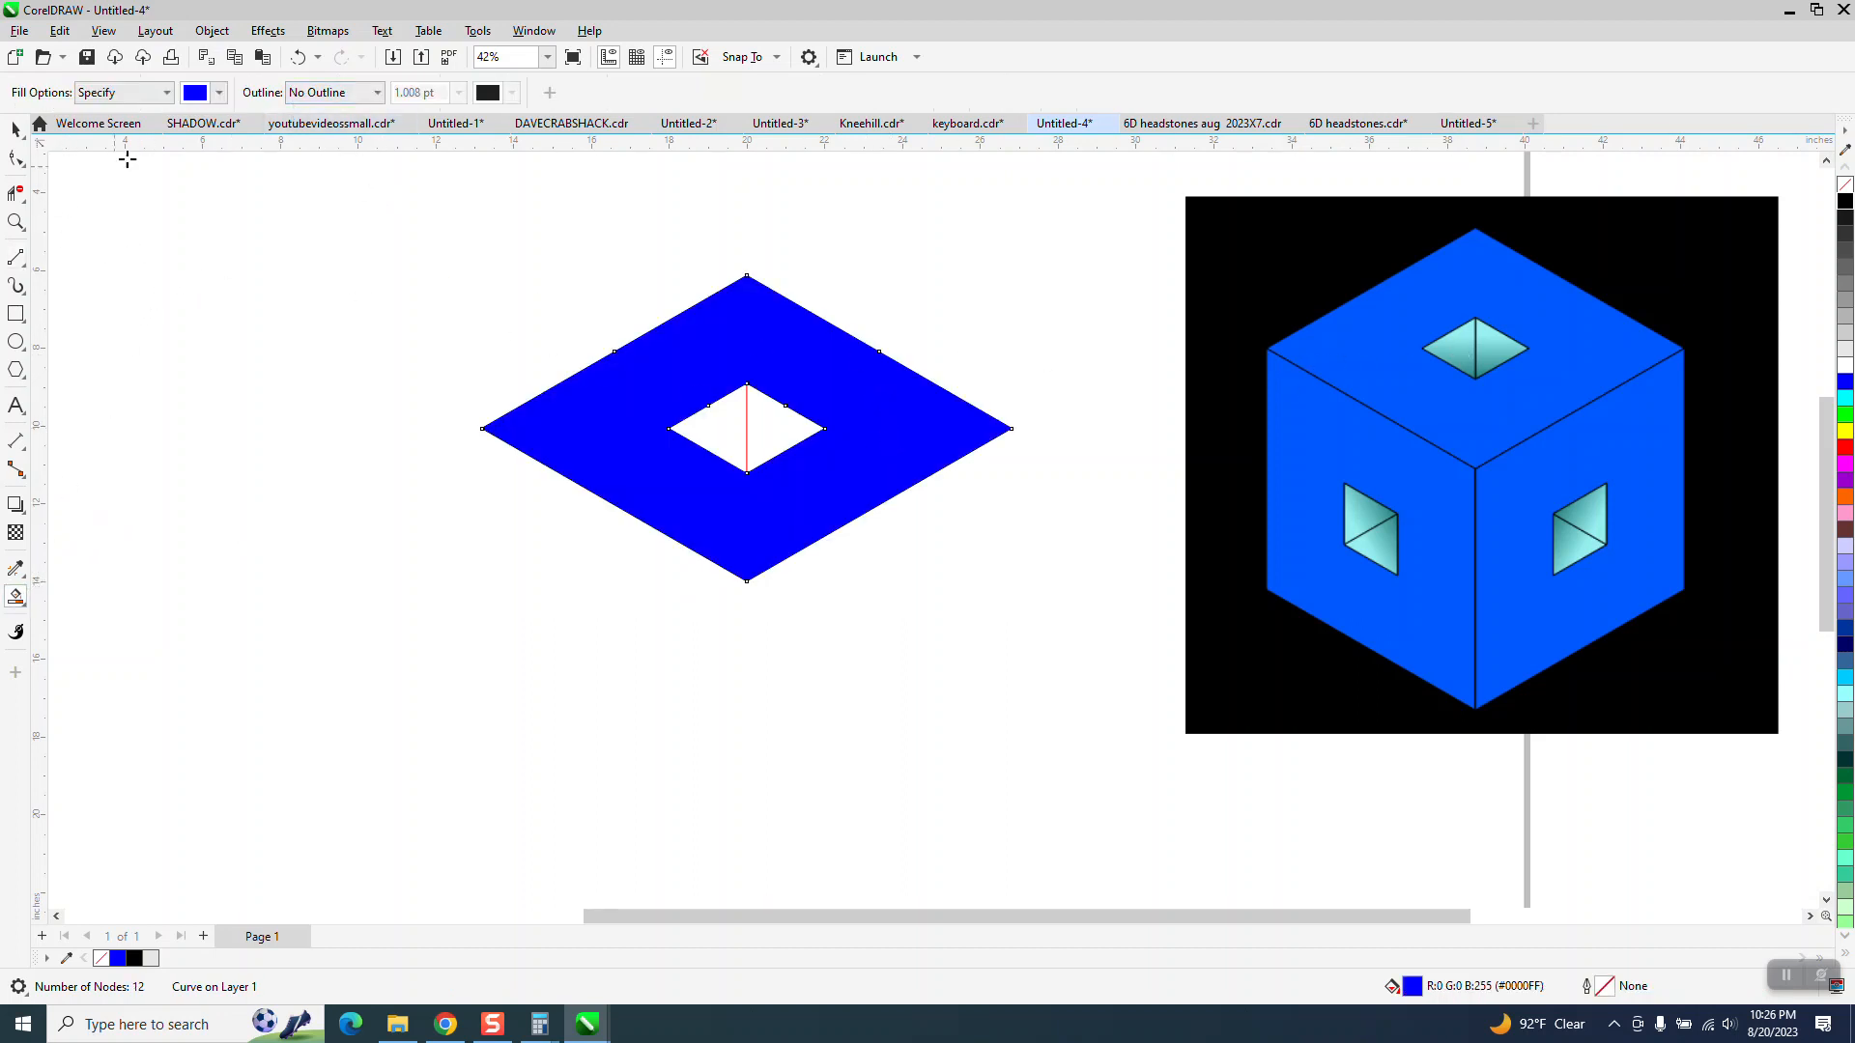
left_click(220, 93)
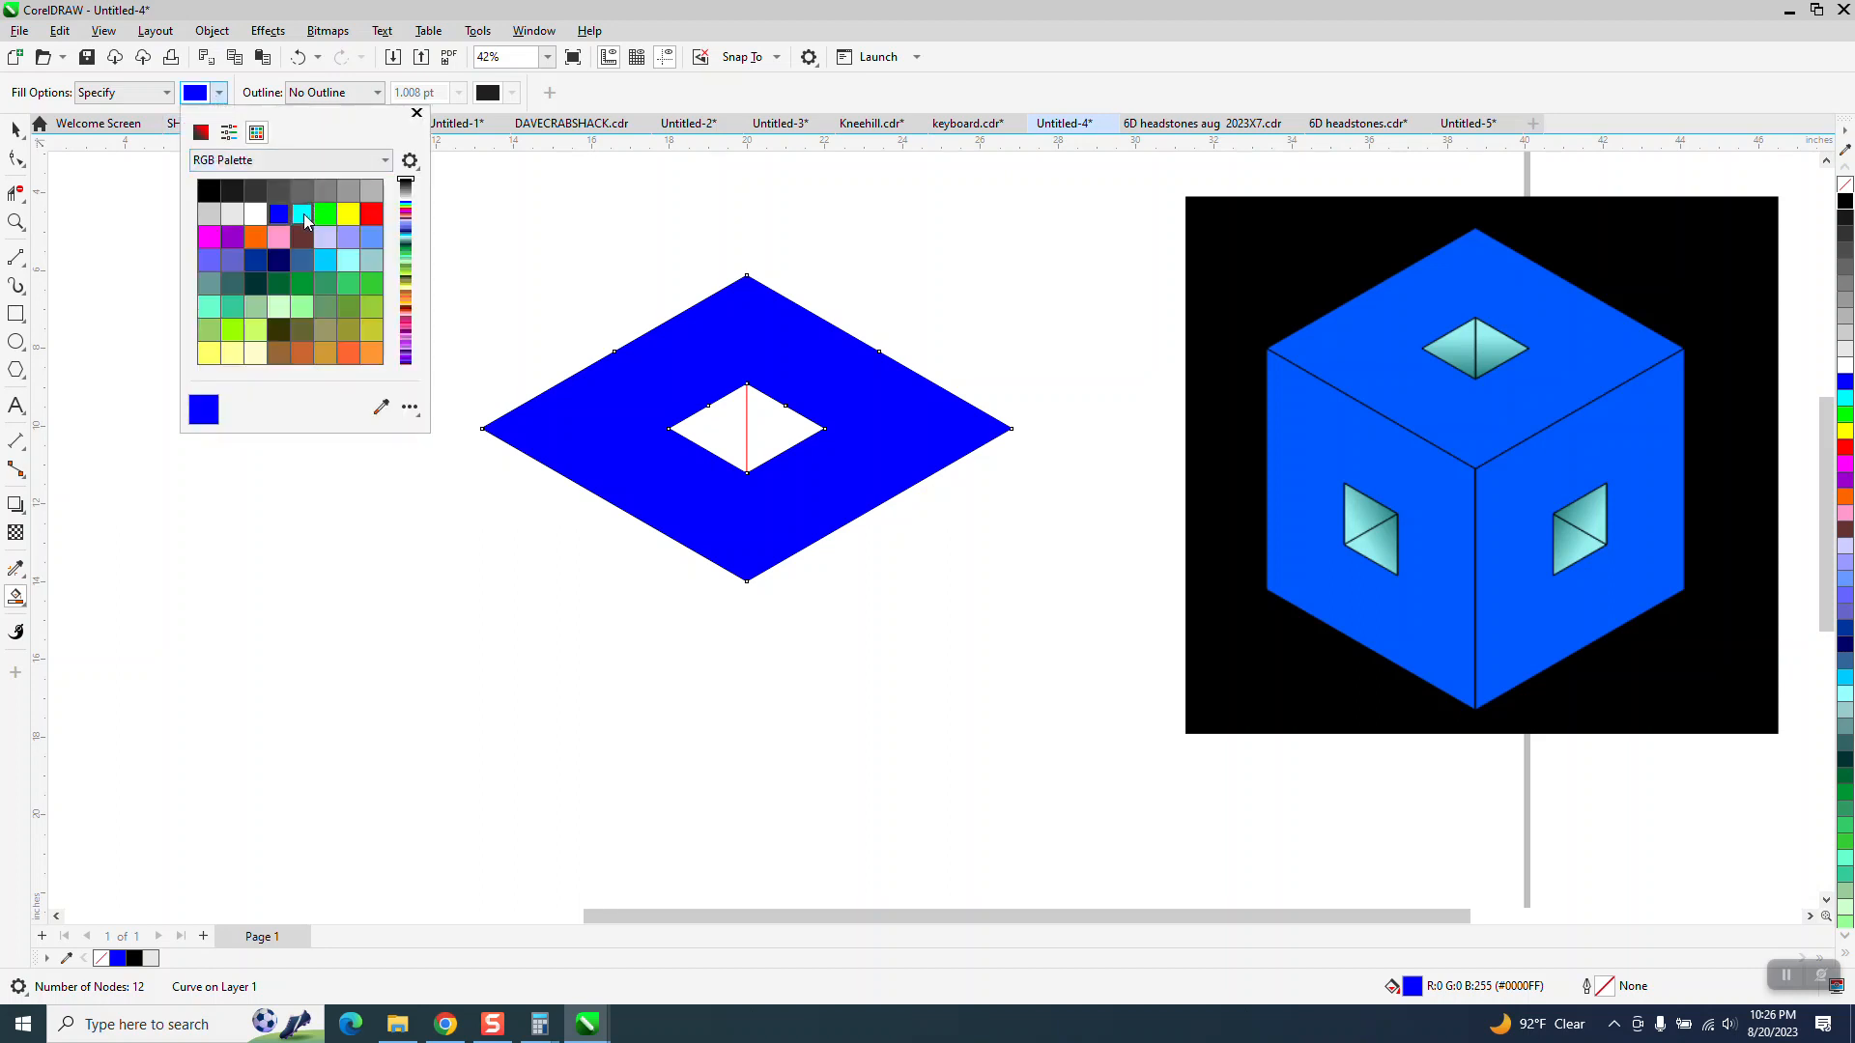
left_click(209, 308)
left_click(800, 433)
left_click(799, 427)
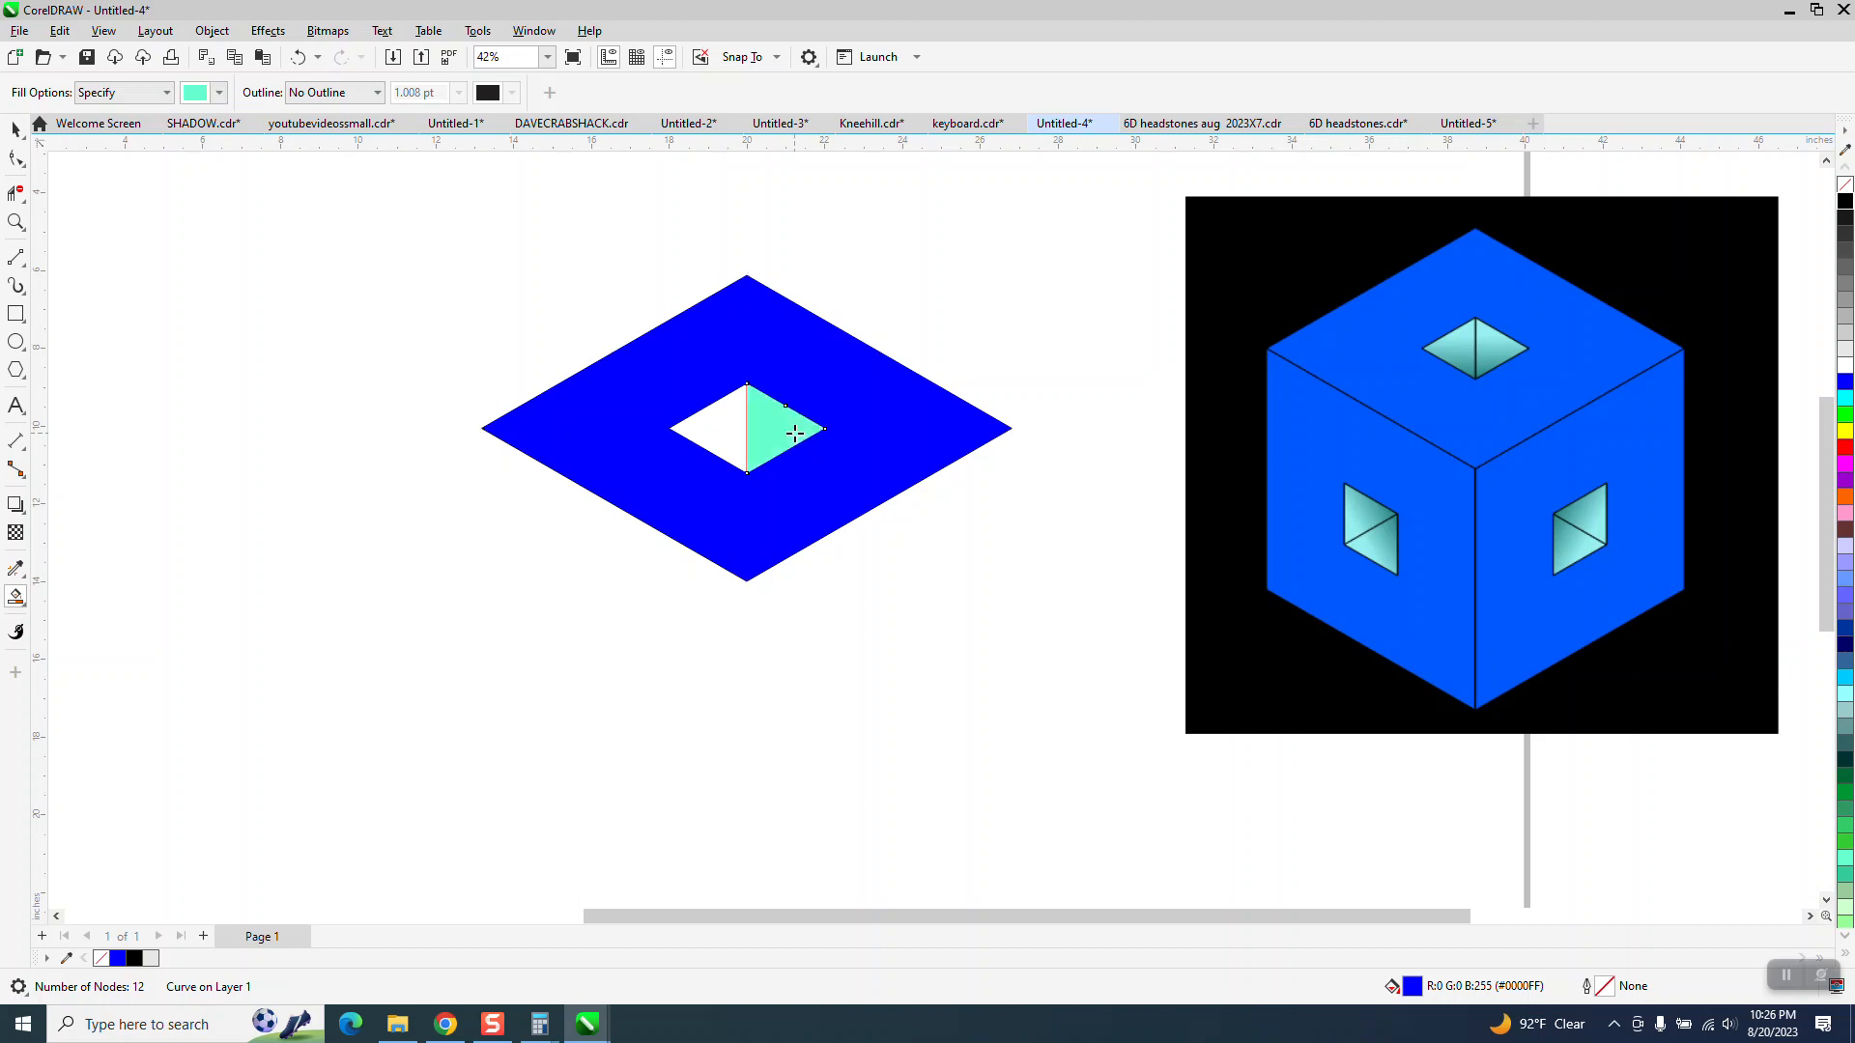
left_click(716, 430)
Step: Give the left half of the inner diamond a black hairline outline
key("space")
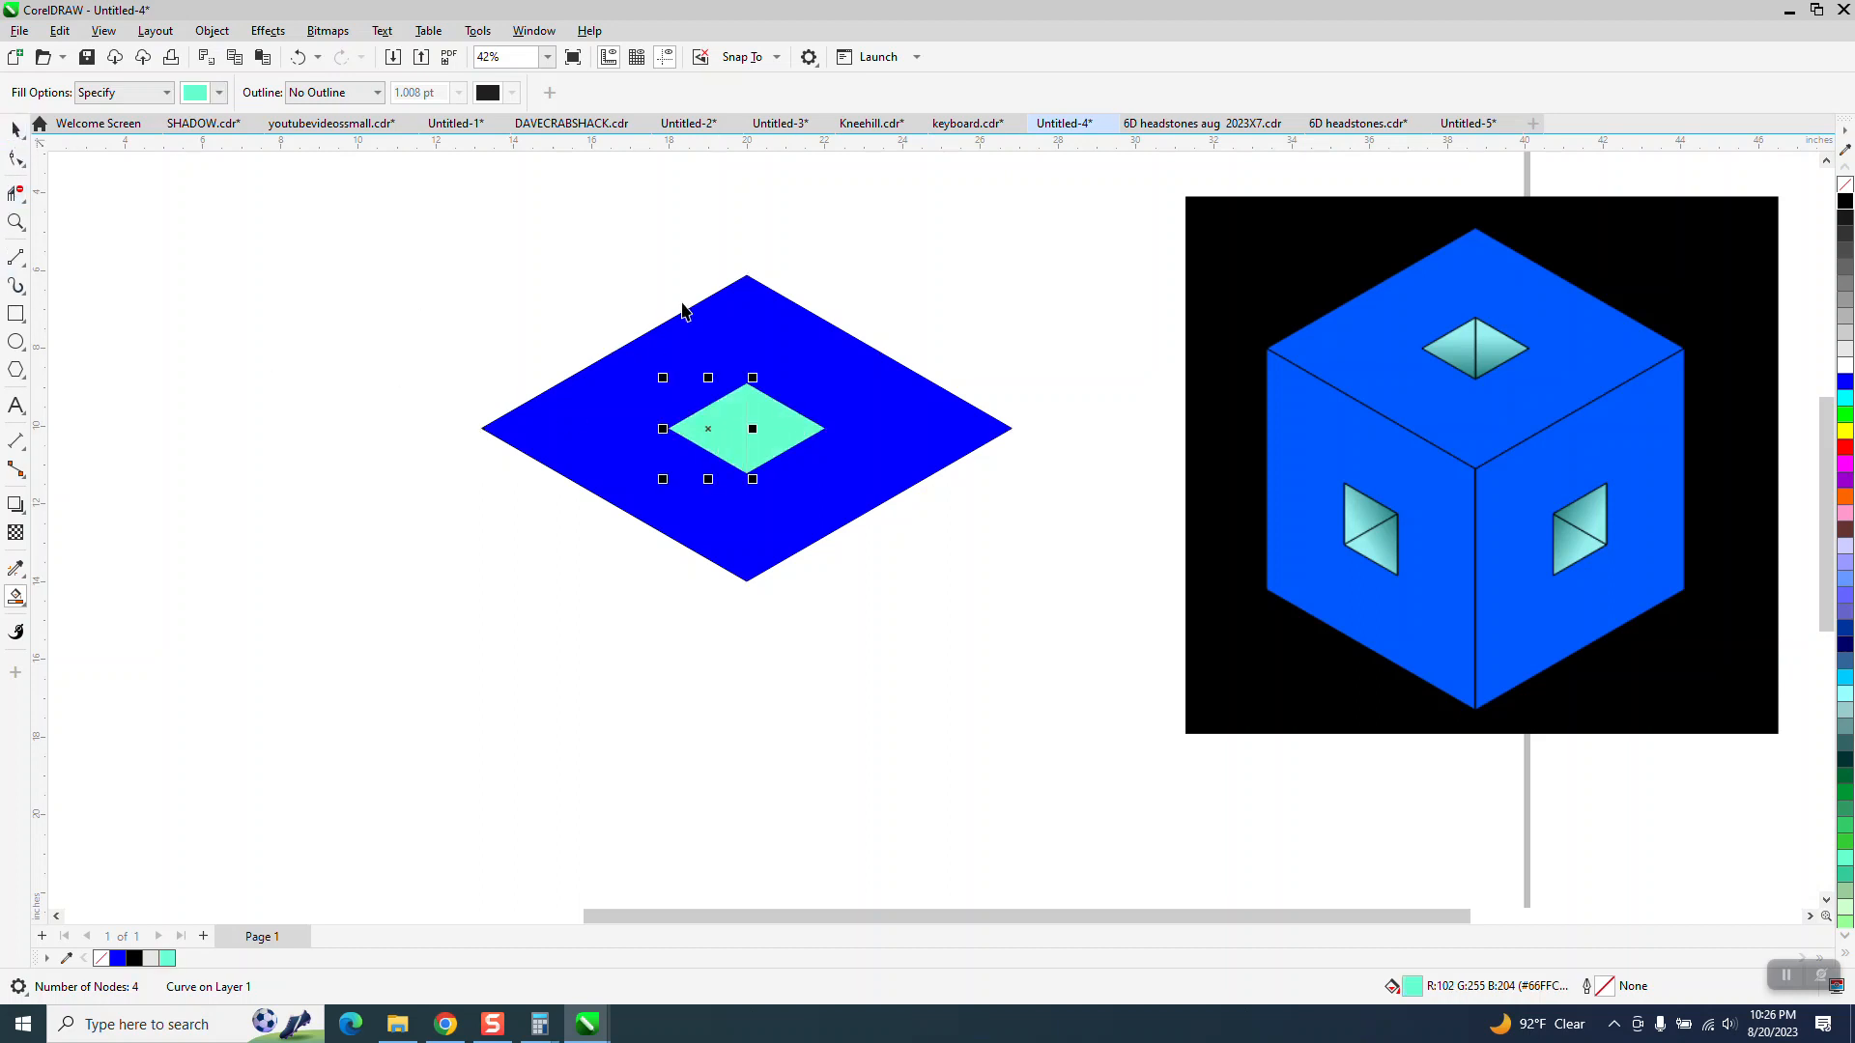
key("space")
right_click(1845, 201)
Step: Apply a vertical fountain fill to the inner diamond's left half, from aqua green above to black ending slightly below the lower corner
key("z")
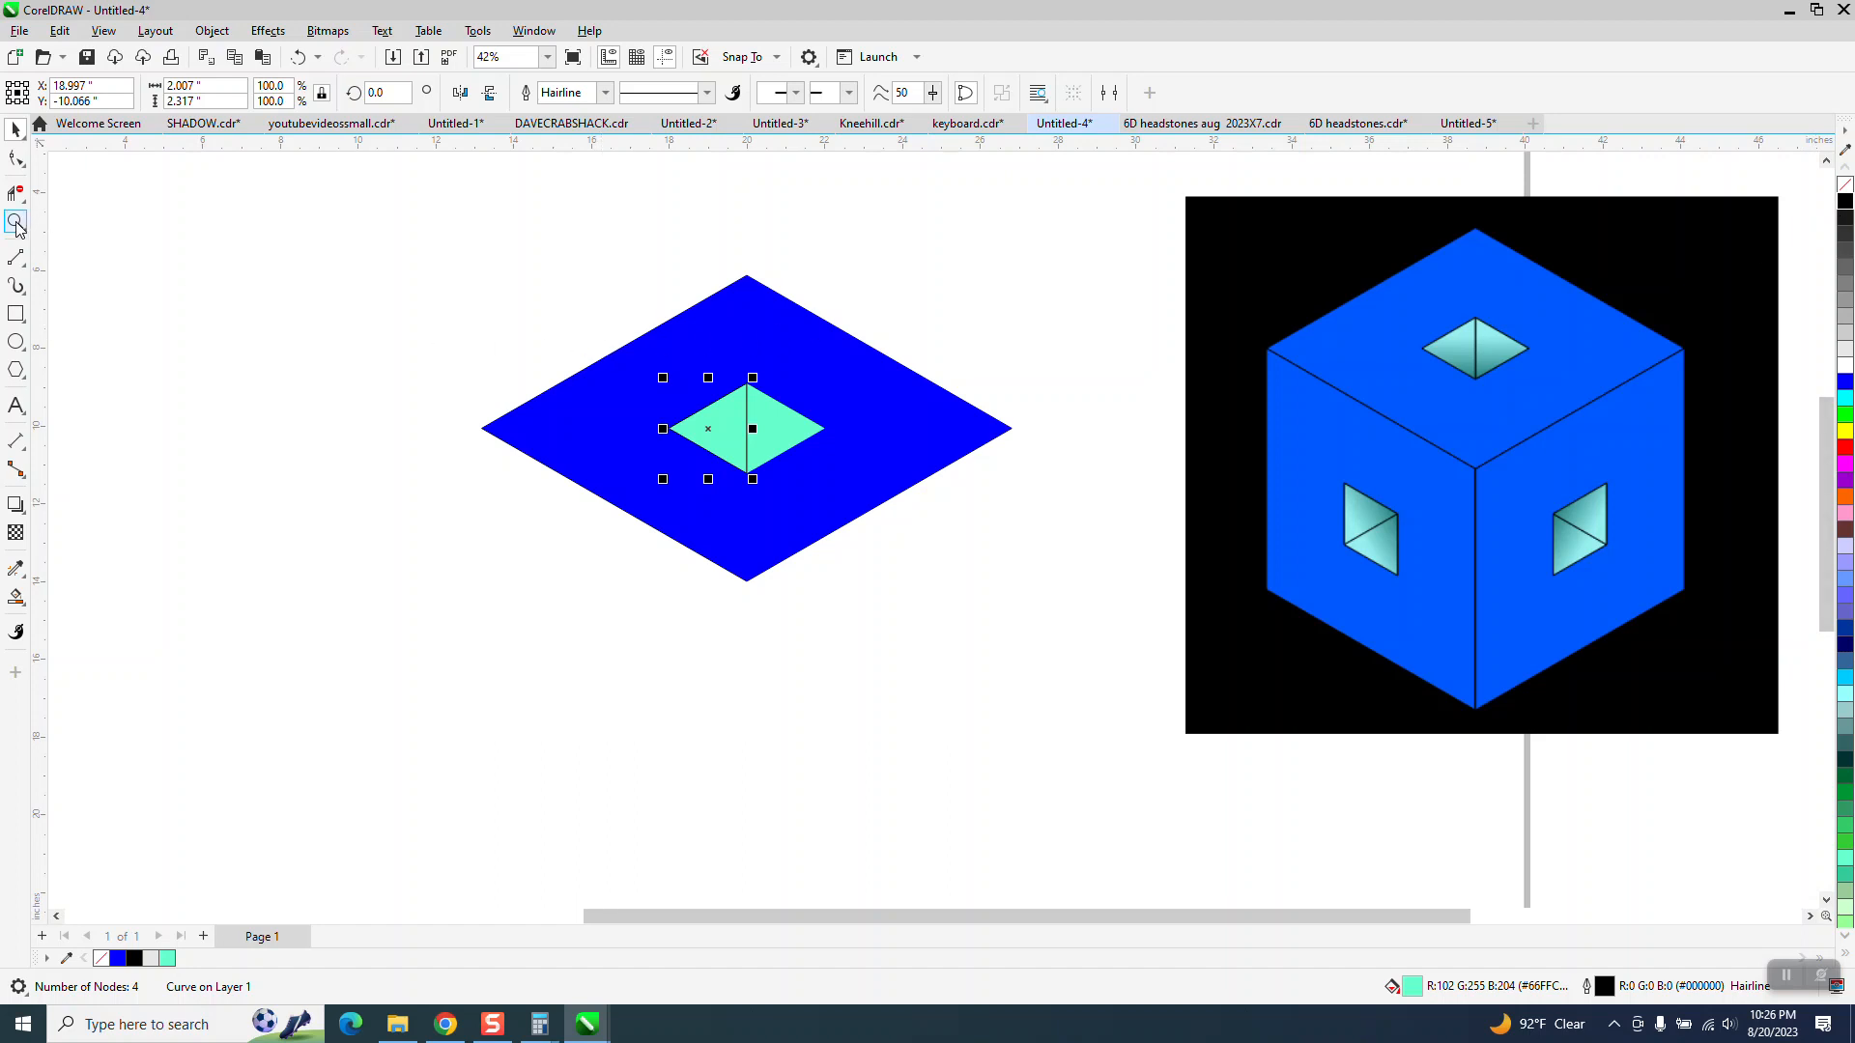
left_click_drag(351, 278, 1139, 650)
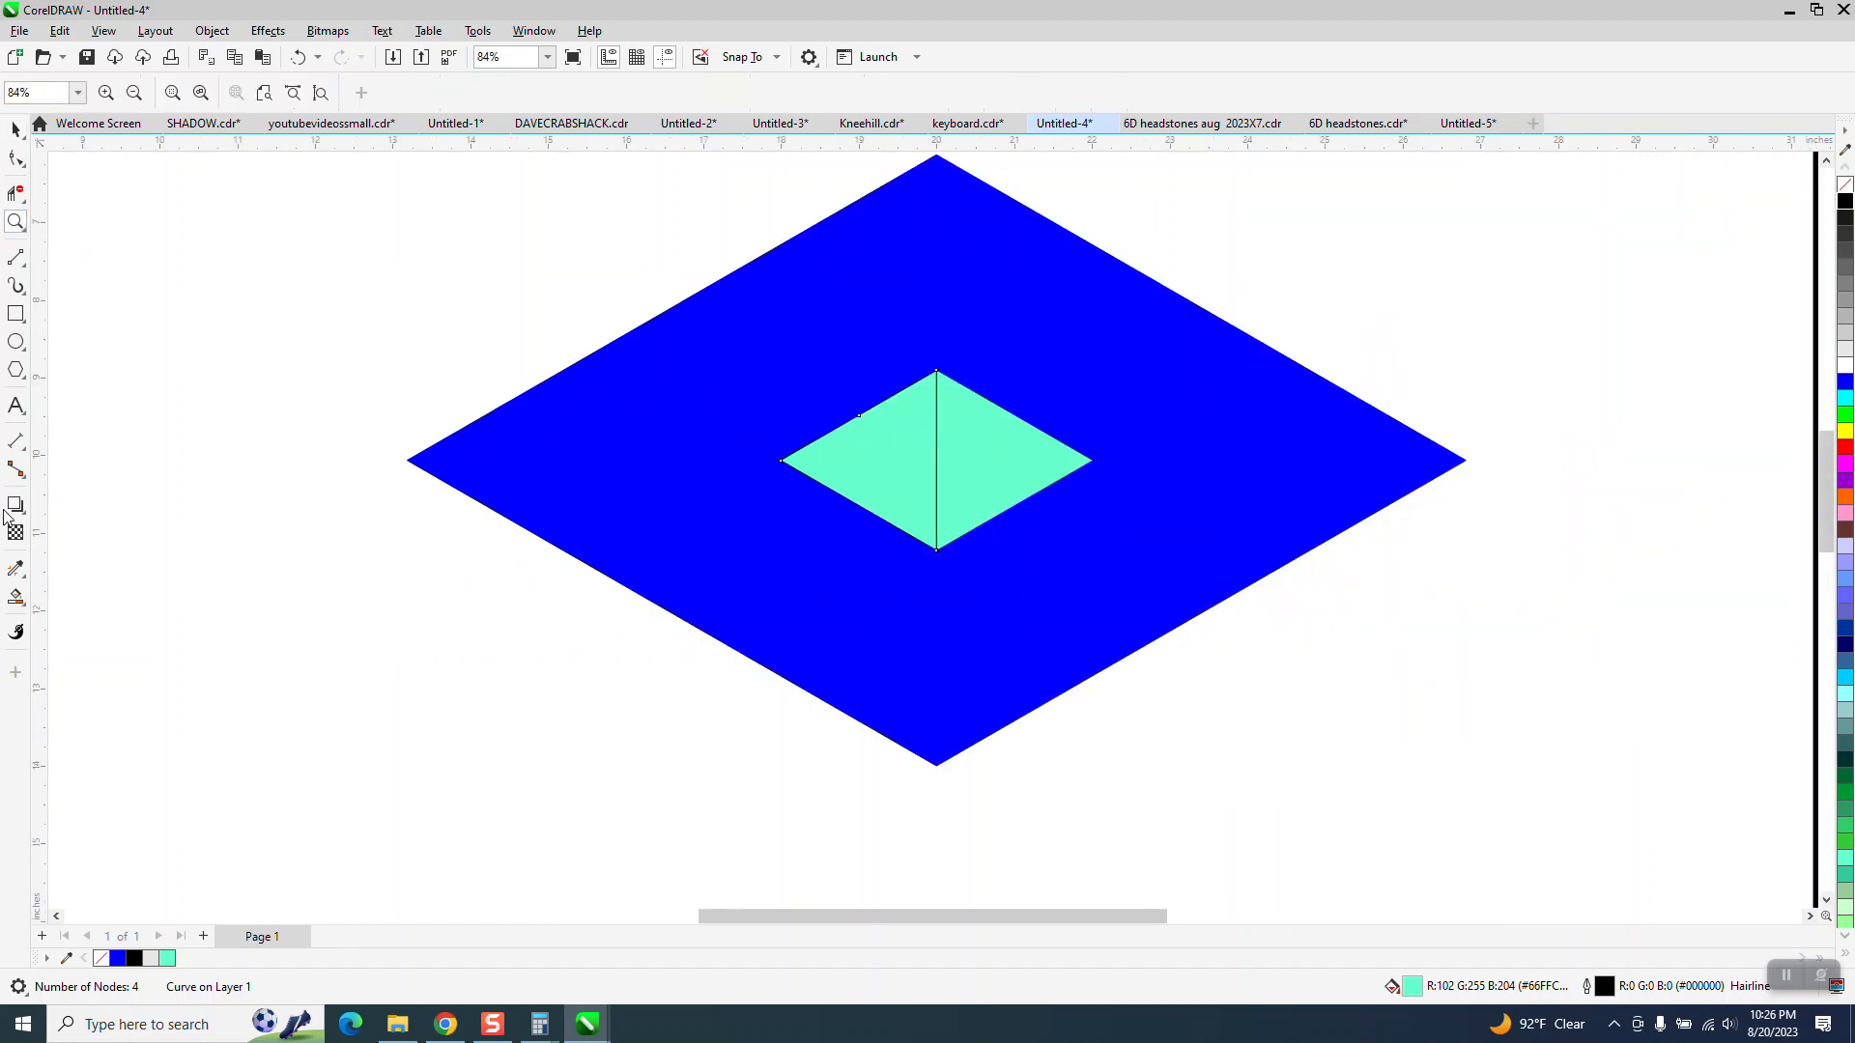
left_click(23, 603)
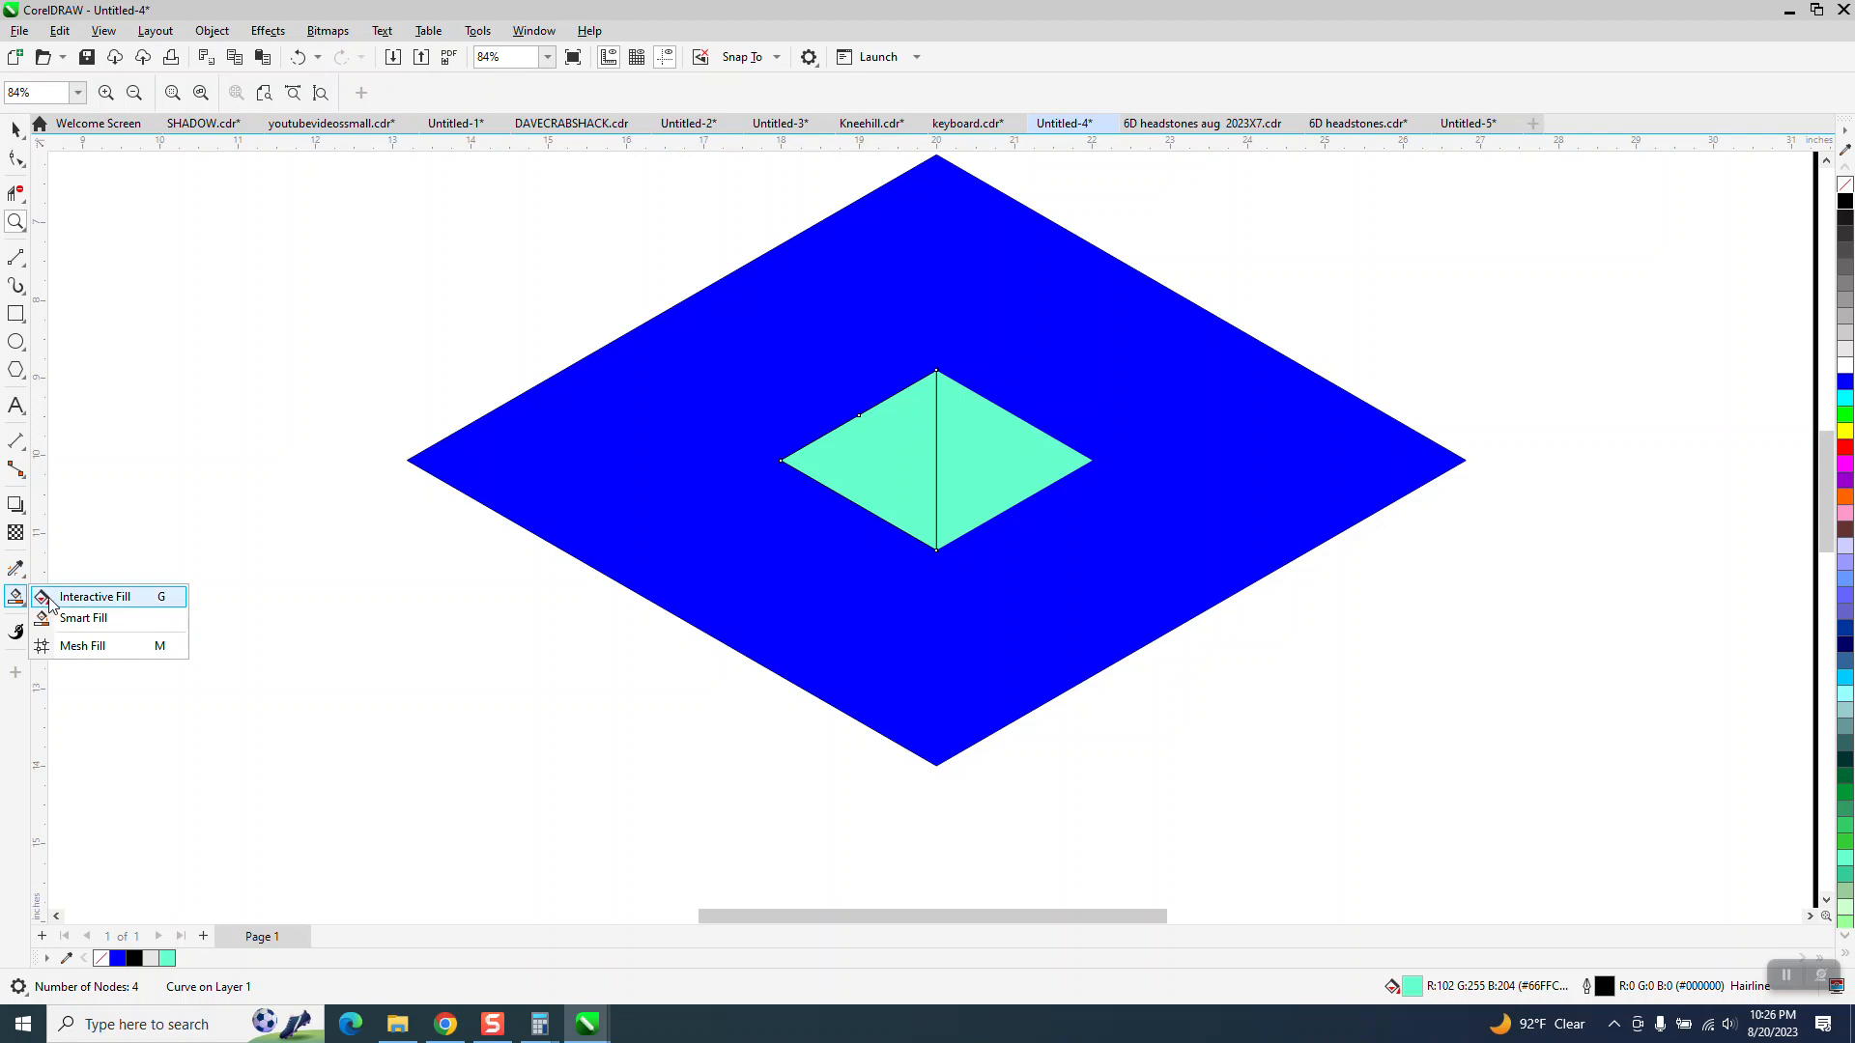
left_click(52, 603)
left_click_drag(997, 407, 996, 555)
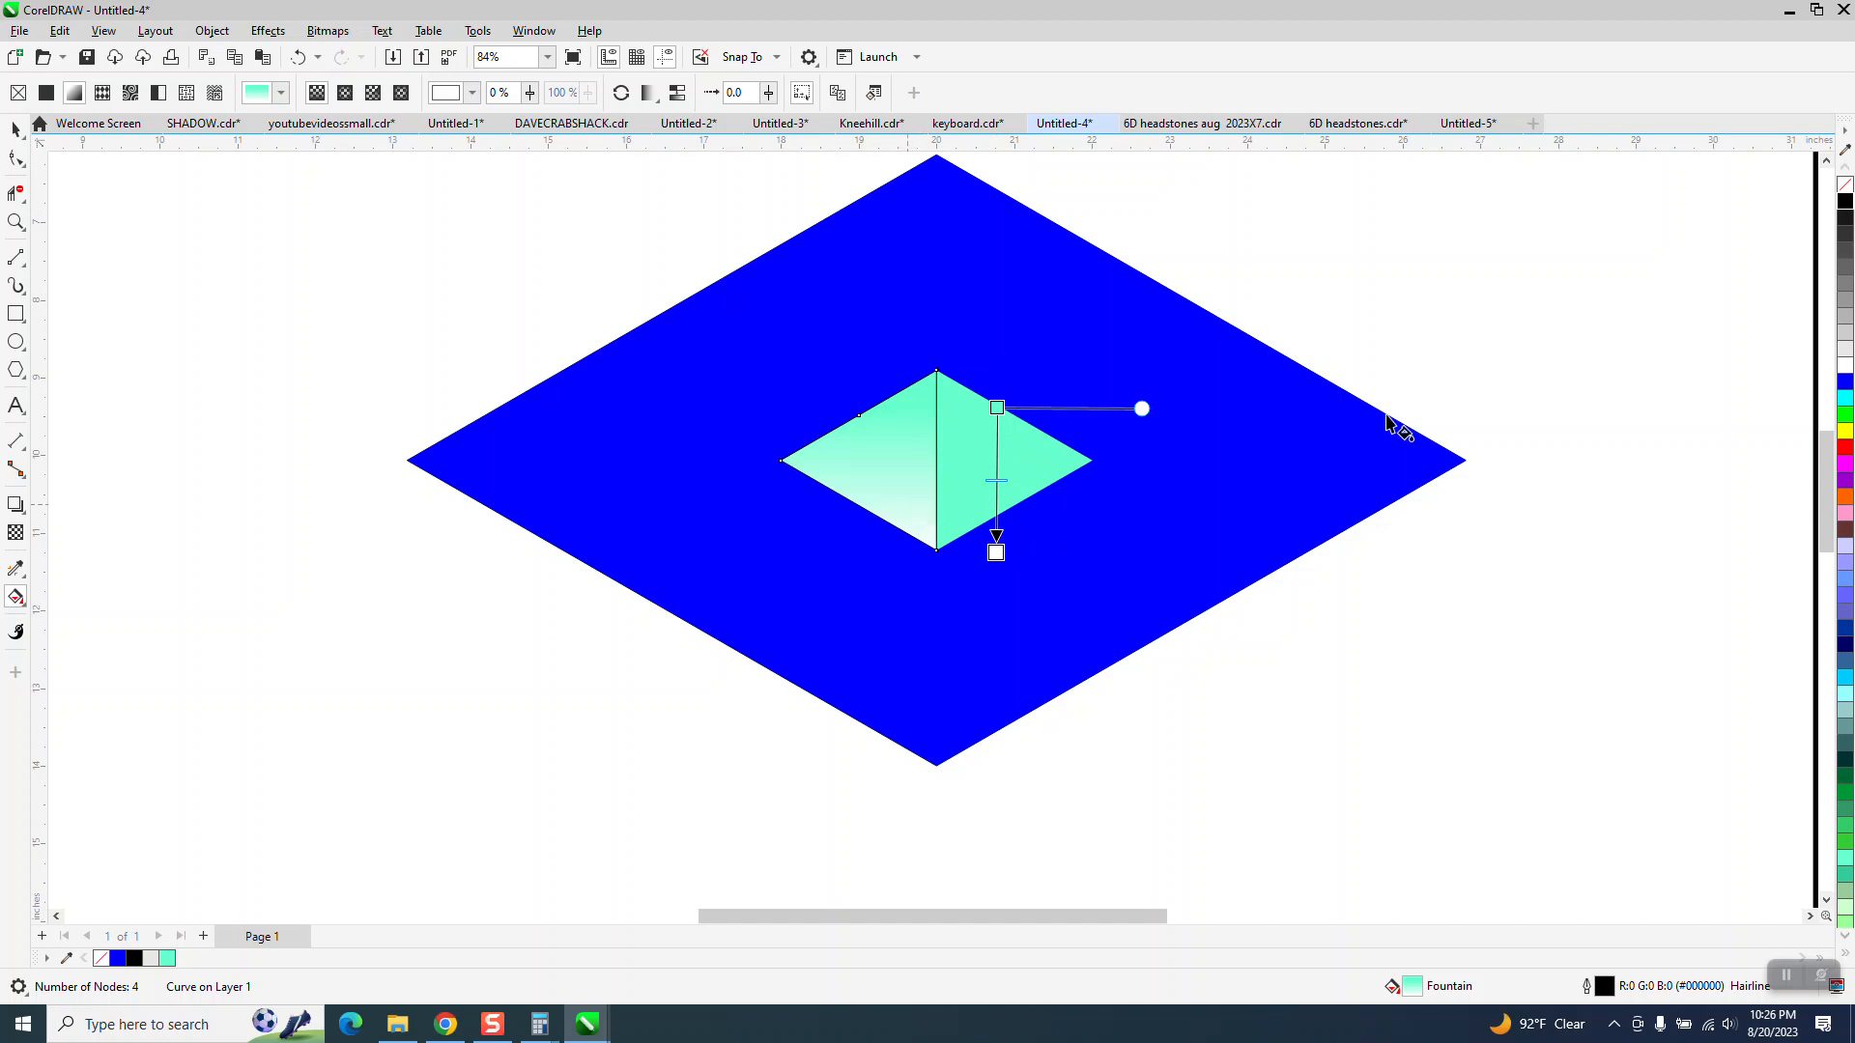
left_click(1845, 201)
left_click_drag(997, 553, 1001, 574)
left_click(1001, 575)
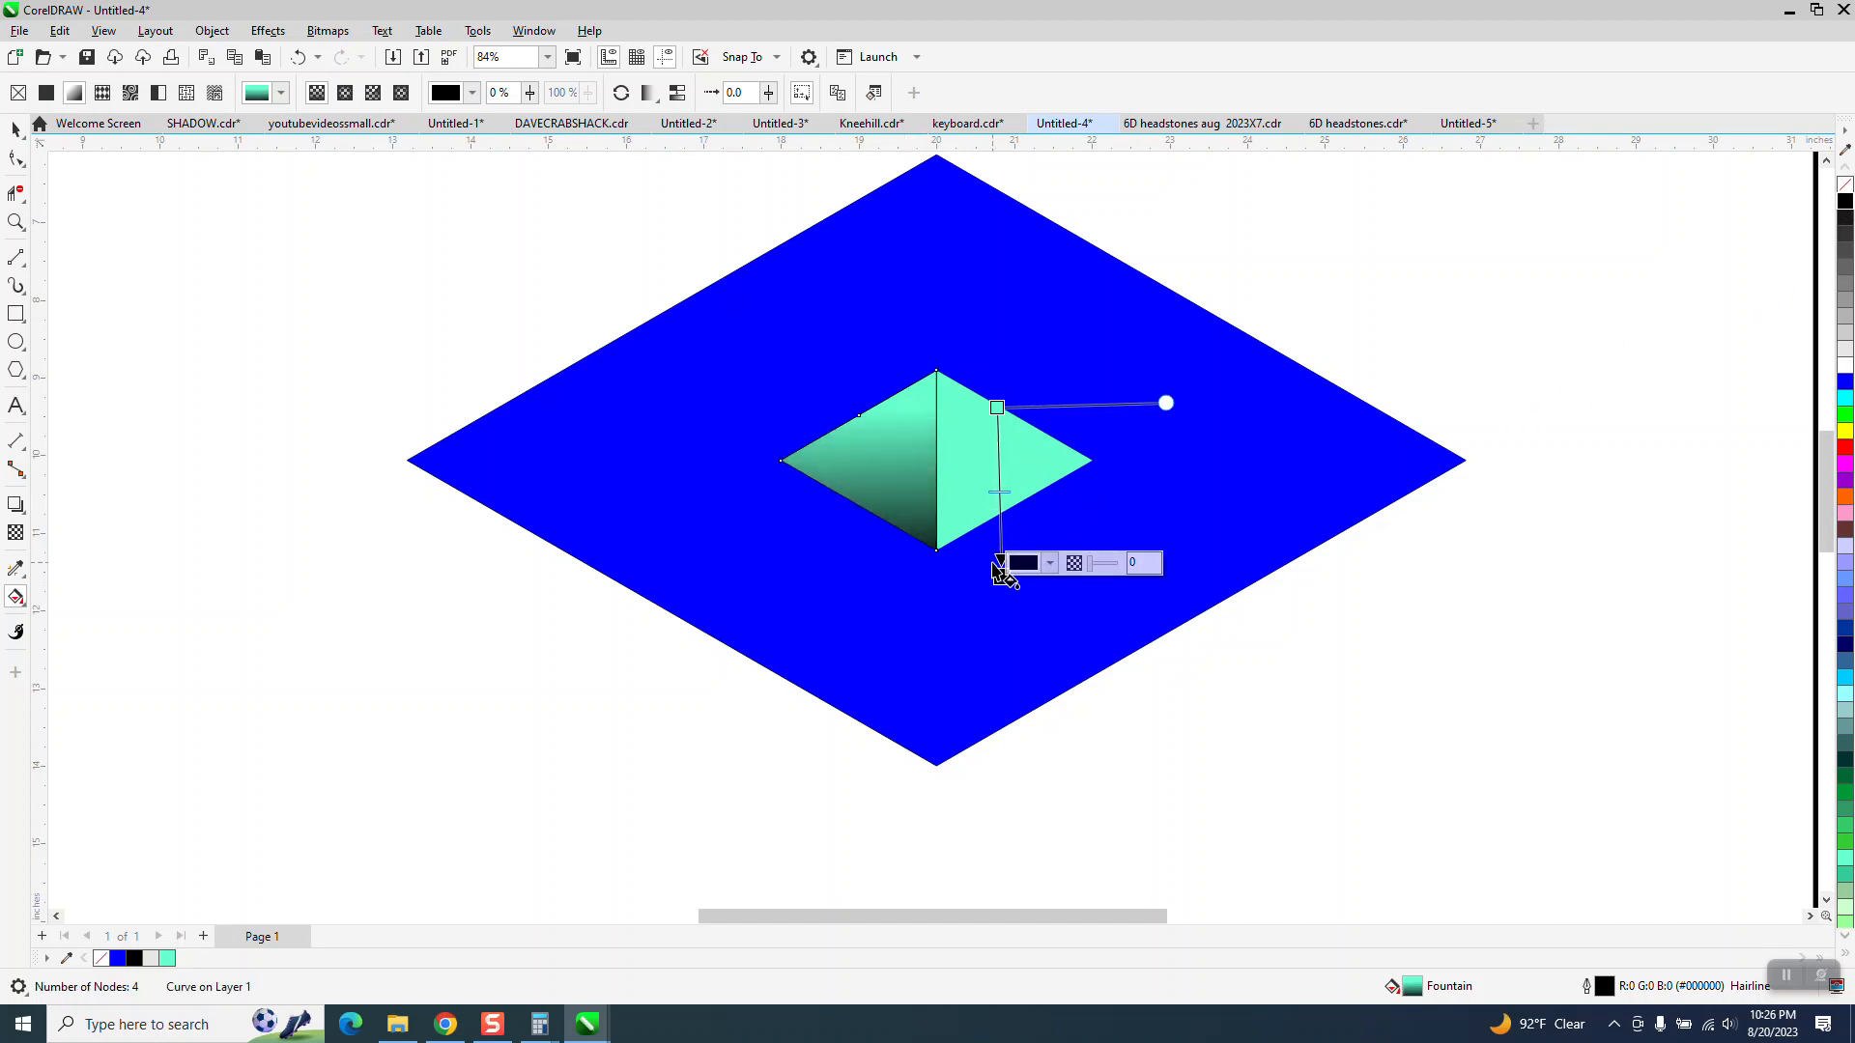
mouse_move(1005, 571)
left_mouse_down()
mouse_move(1030, 580)
mouse_move(1001, 591)
left_mouse_up()
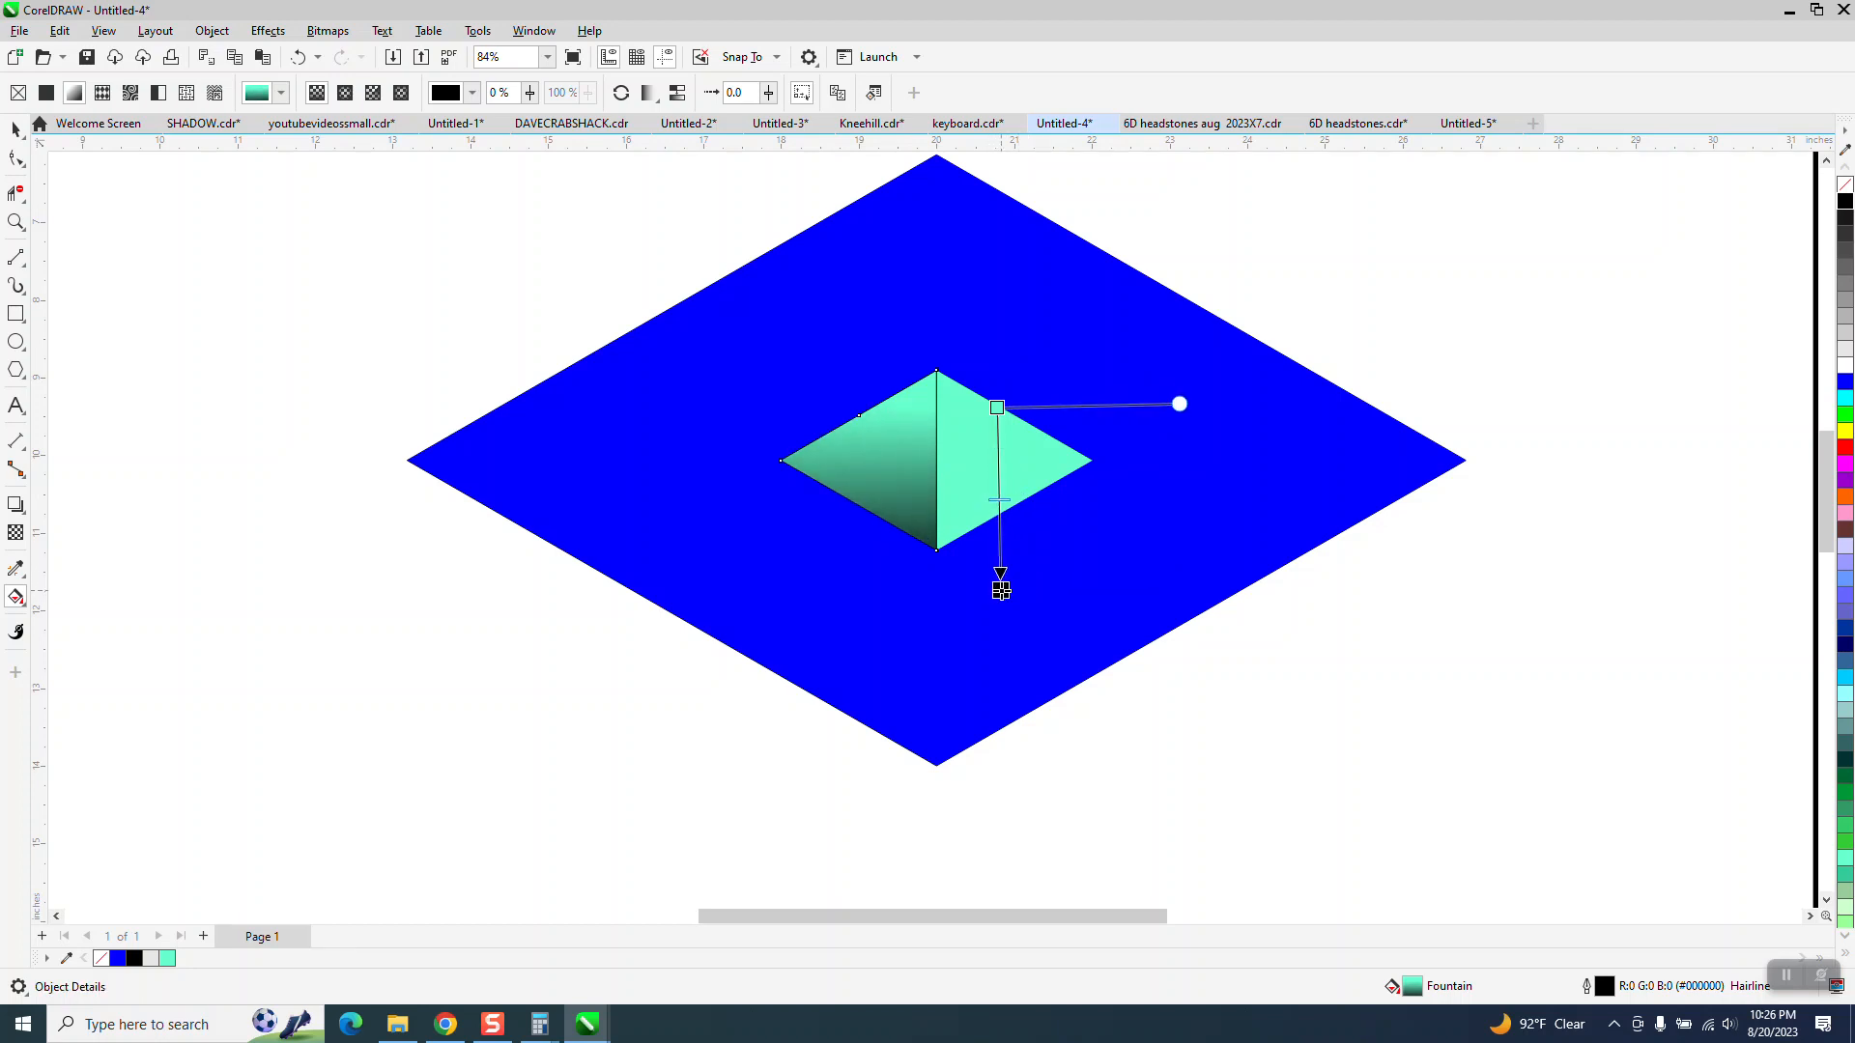
Step: Copy the left half's fountain fill and outline to the inner diamond's right half with the Attributes Eyedropper
left_click(15, 128)
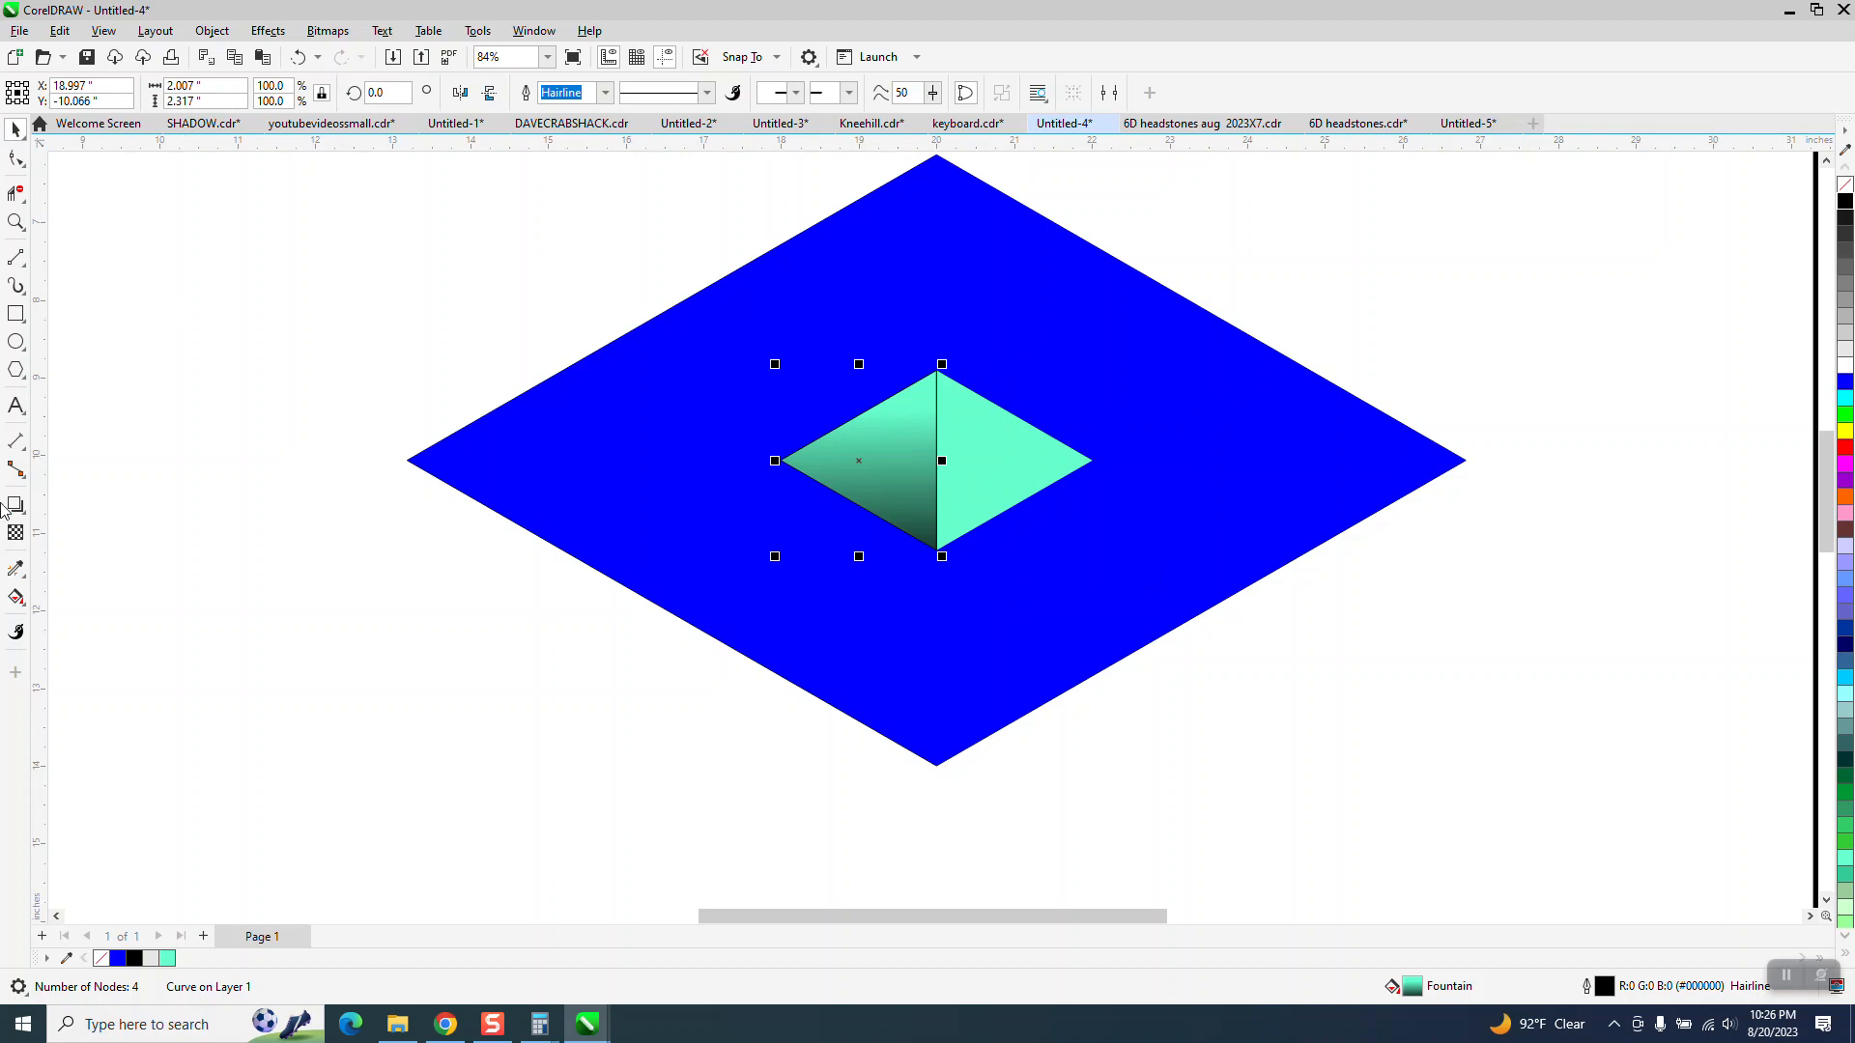
left_click(24, 584)
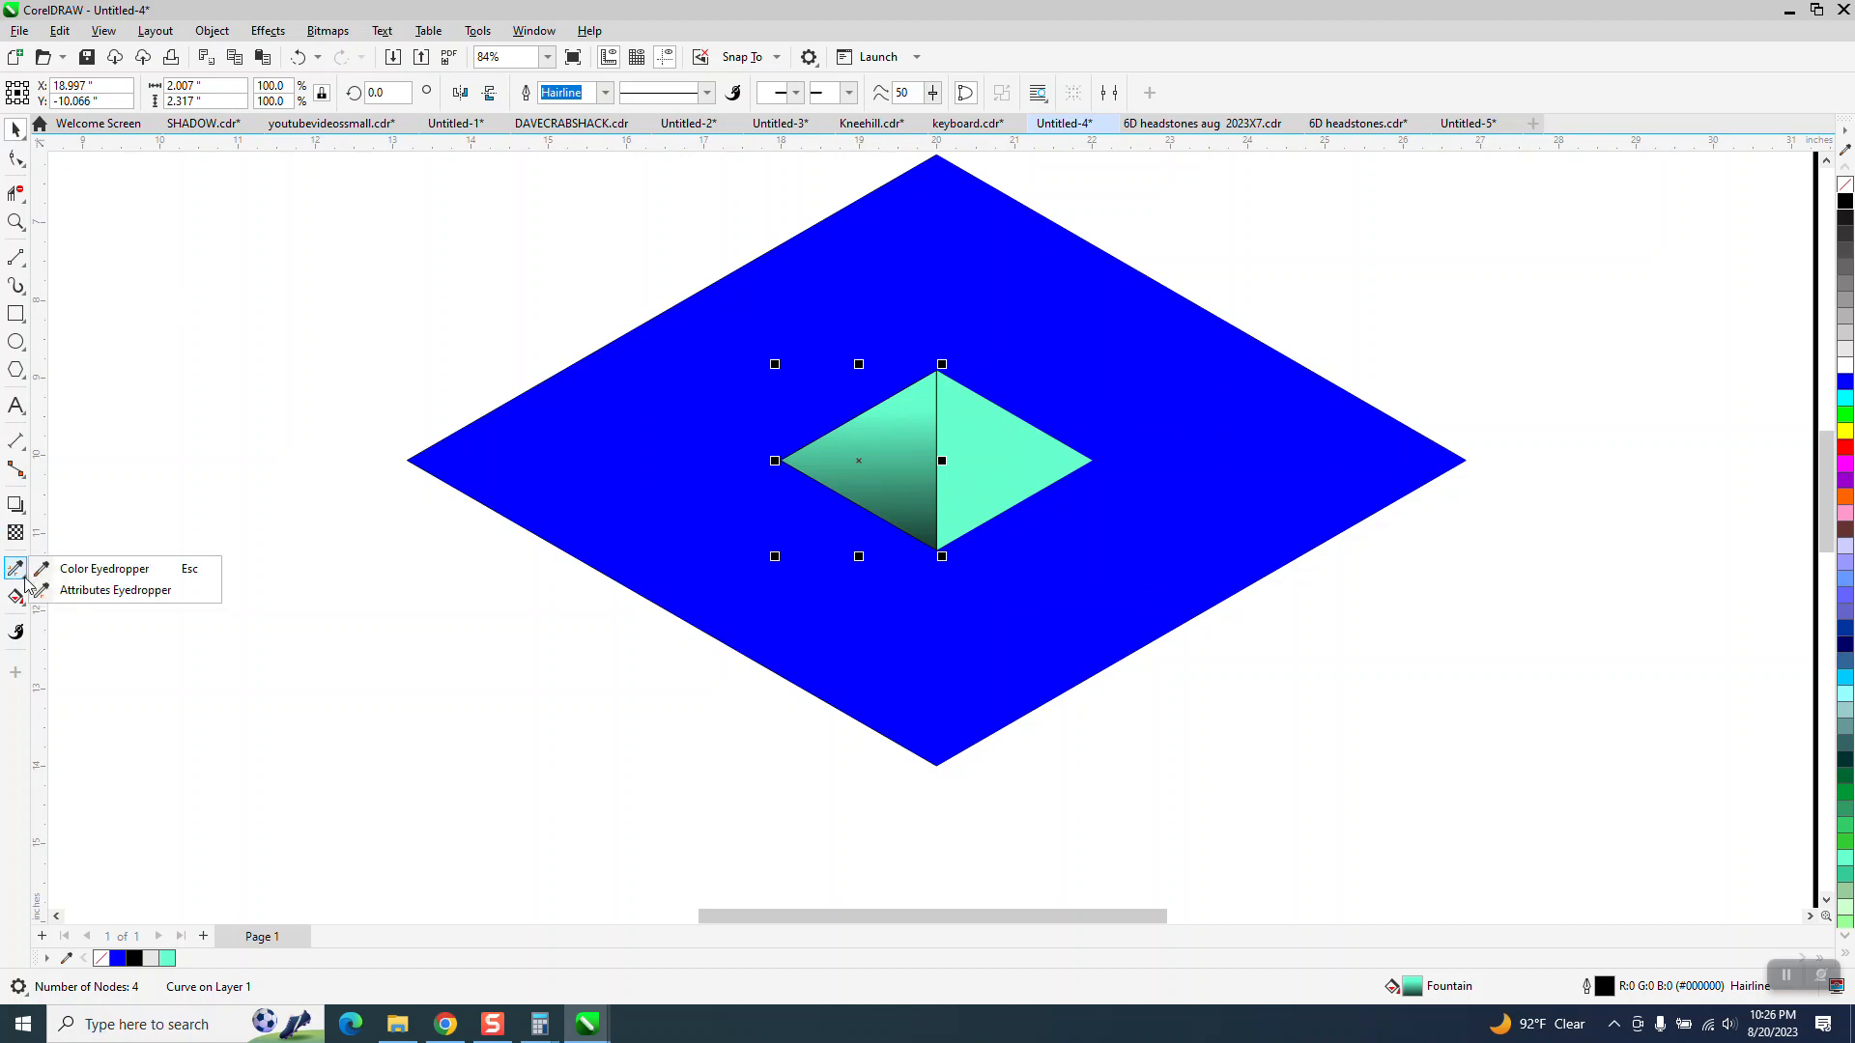
left_click(78, 588)
left_click(1001, 473)
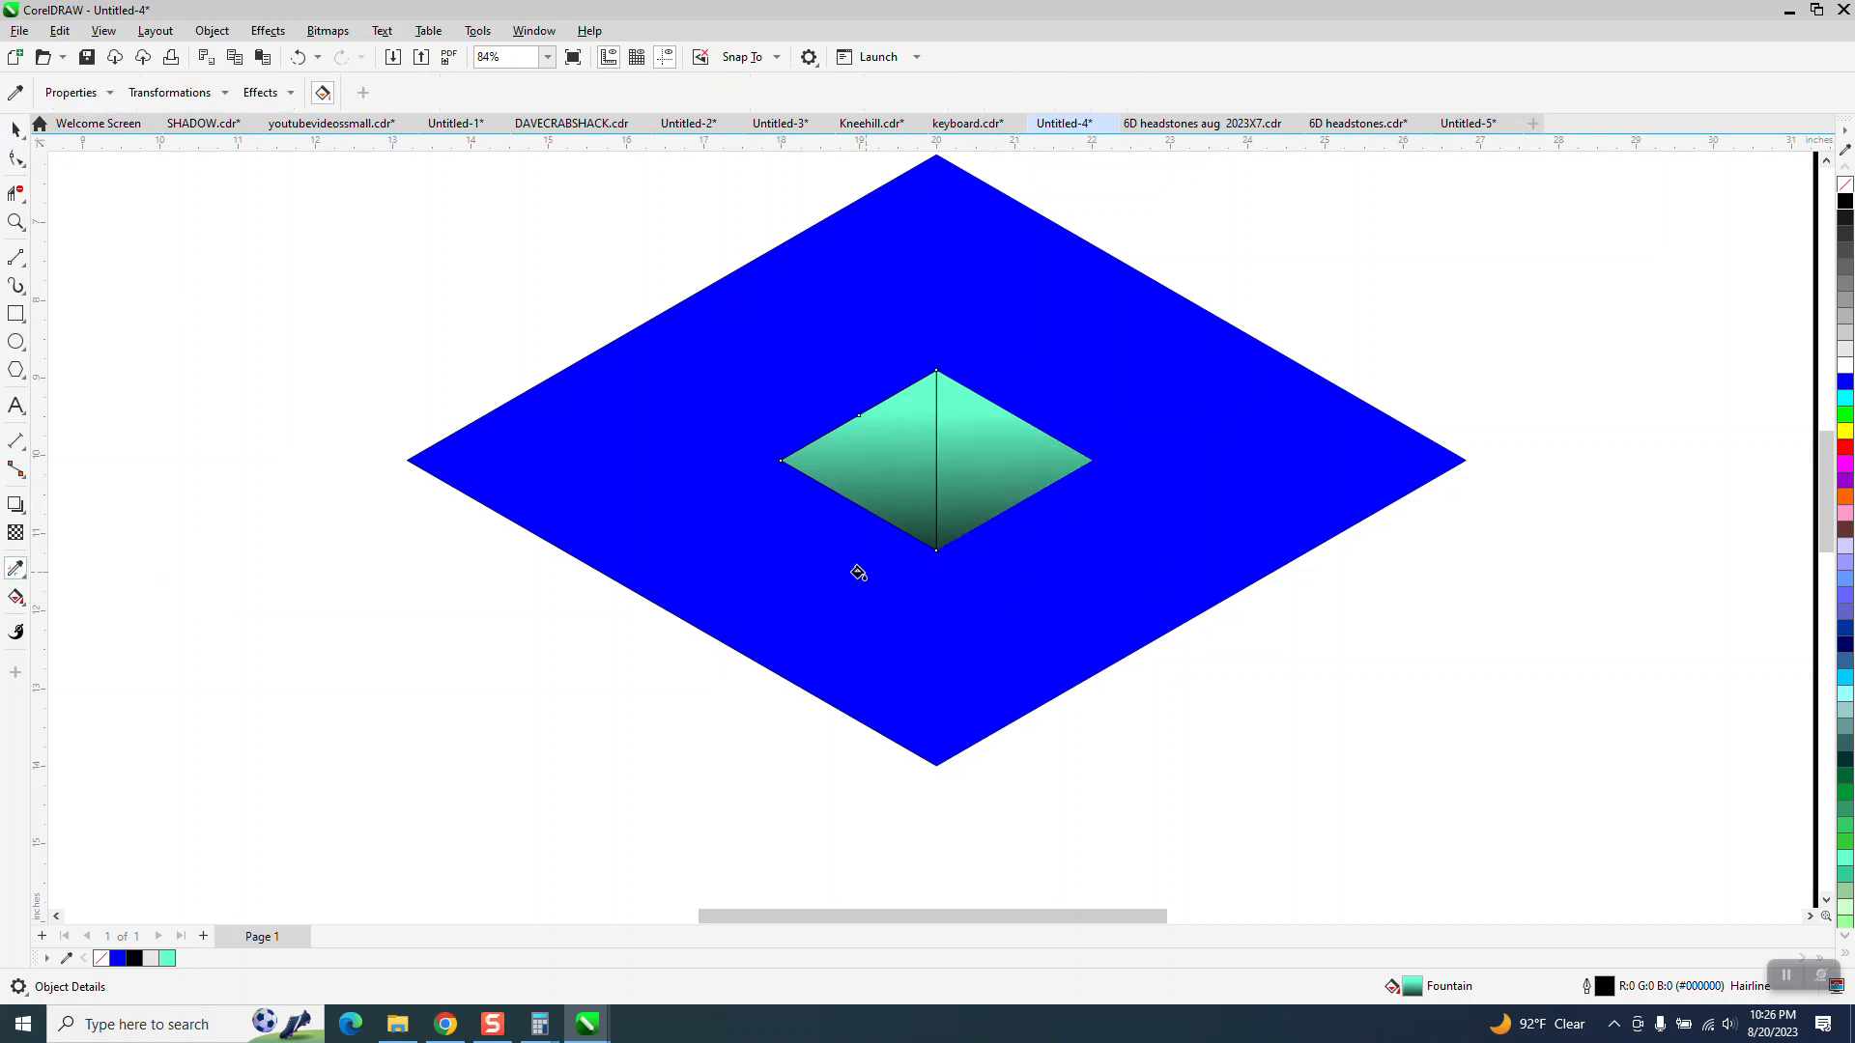
Step: Select the whole blue diamond with its shaded centre and group all its objects
scroll(596, 570, "down", 2)
key("space")
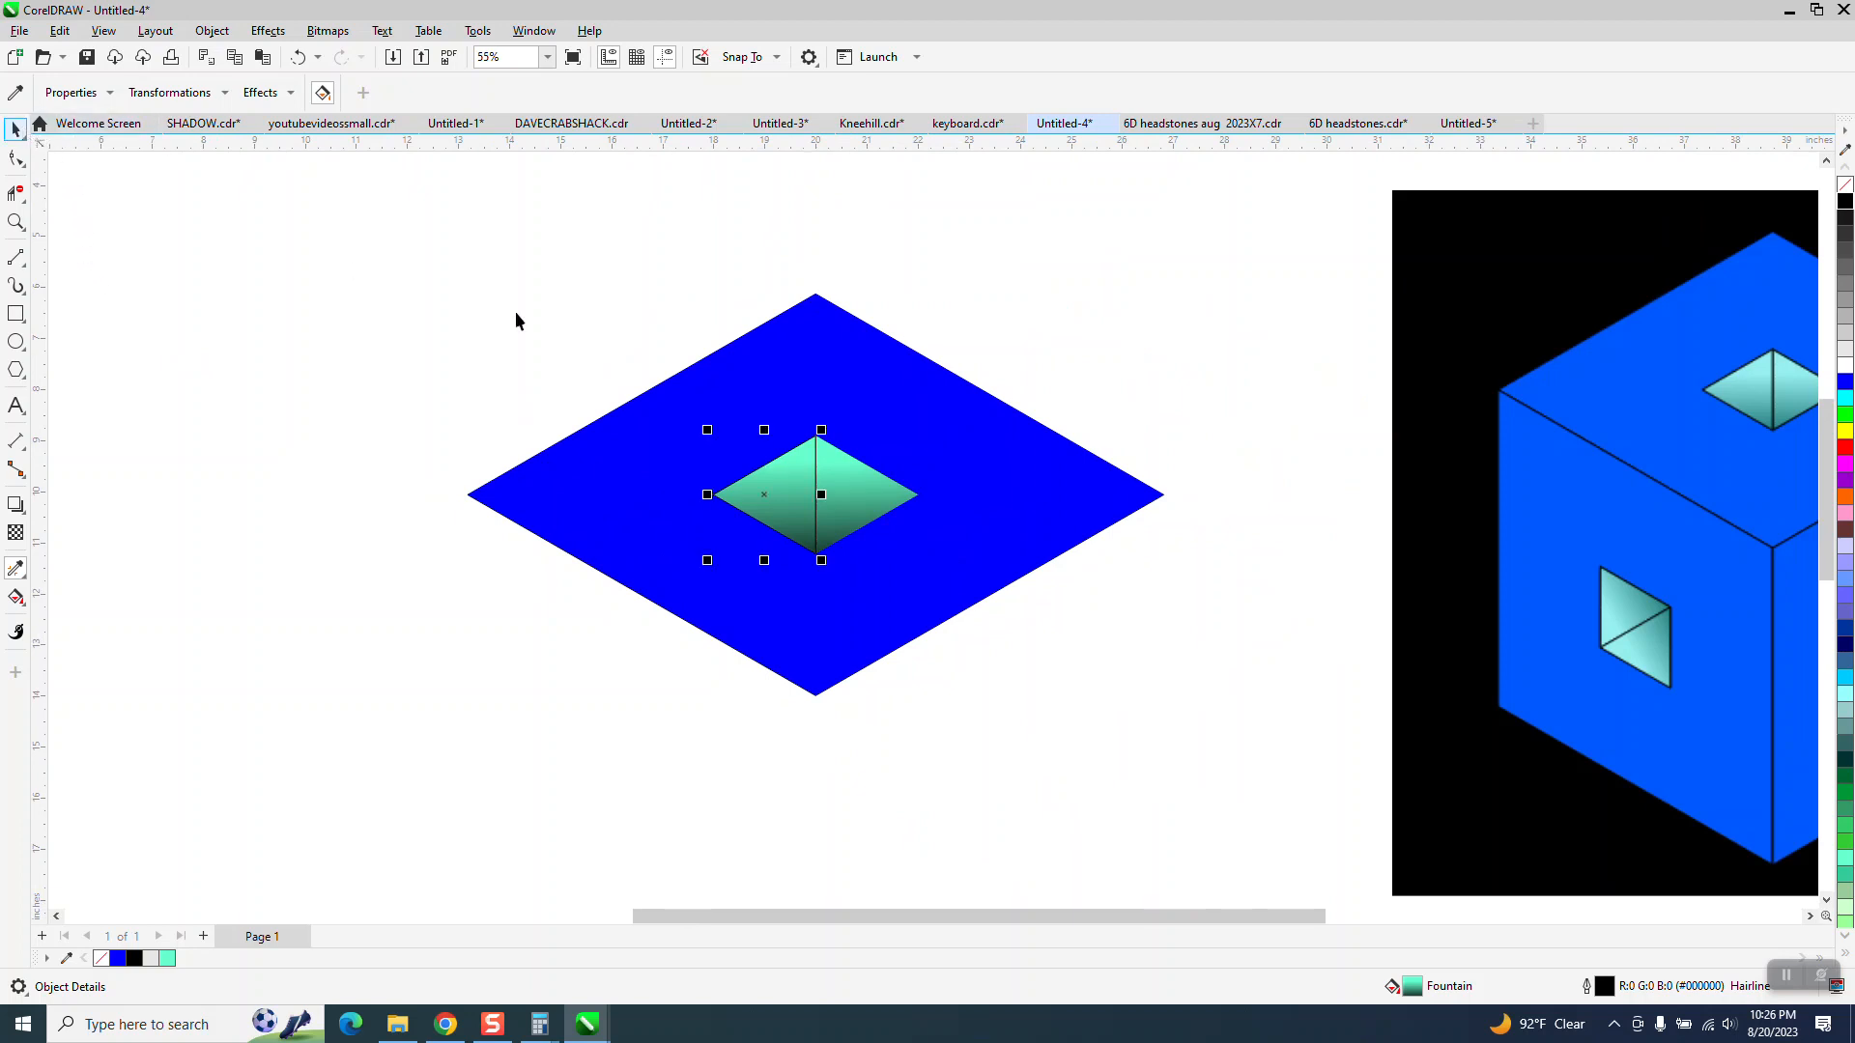
scroll(542, 324, "down", 2)
scroll(542, 325, "down", 1)
left_click_drag(398, 265, 938, 649)
key("ctrl+g")
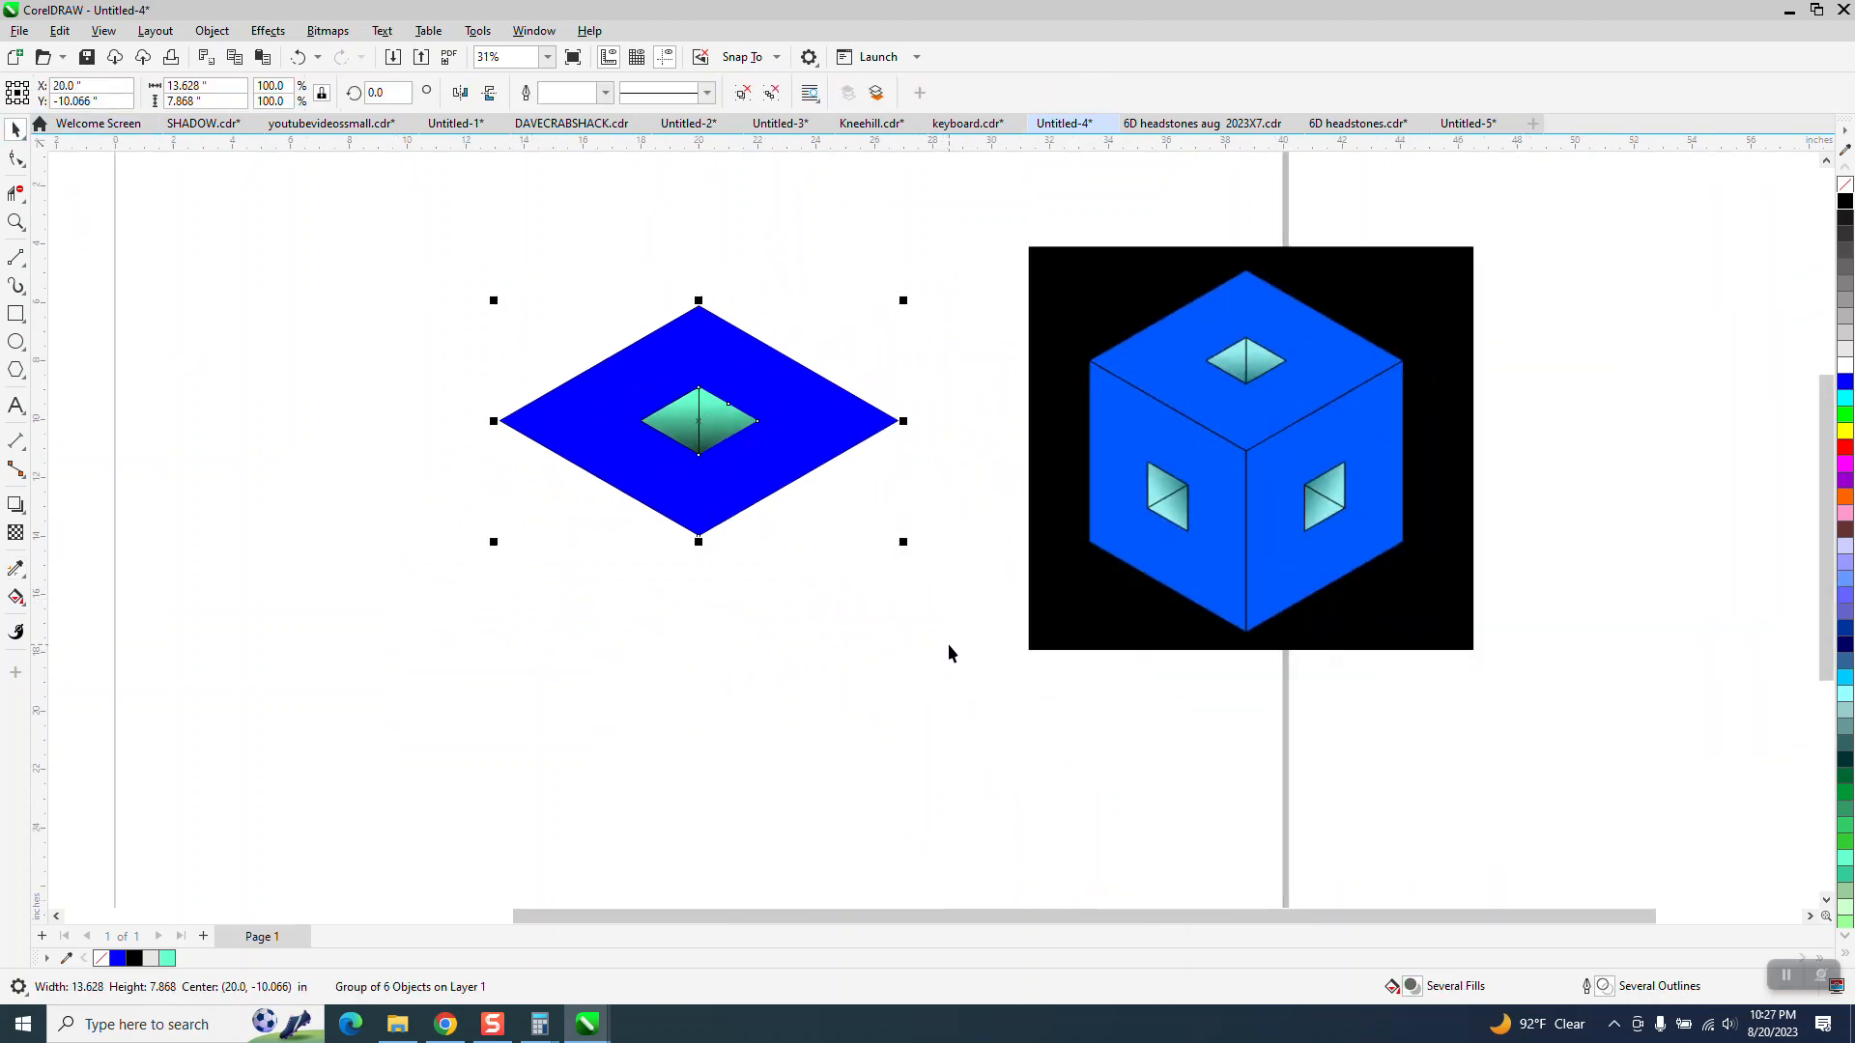
Step: Place the group's rotation centre on the large diamond's bottom corner and create a copy rotated 120° as the cube's left face
left_click(699, 425)
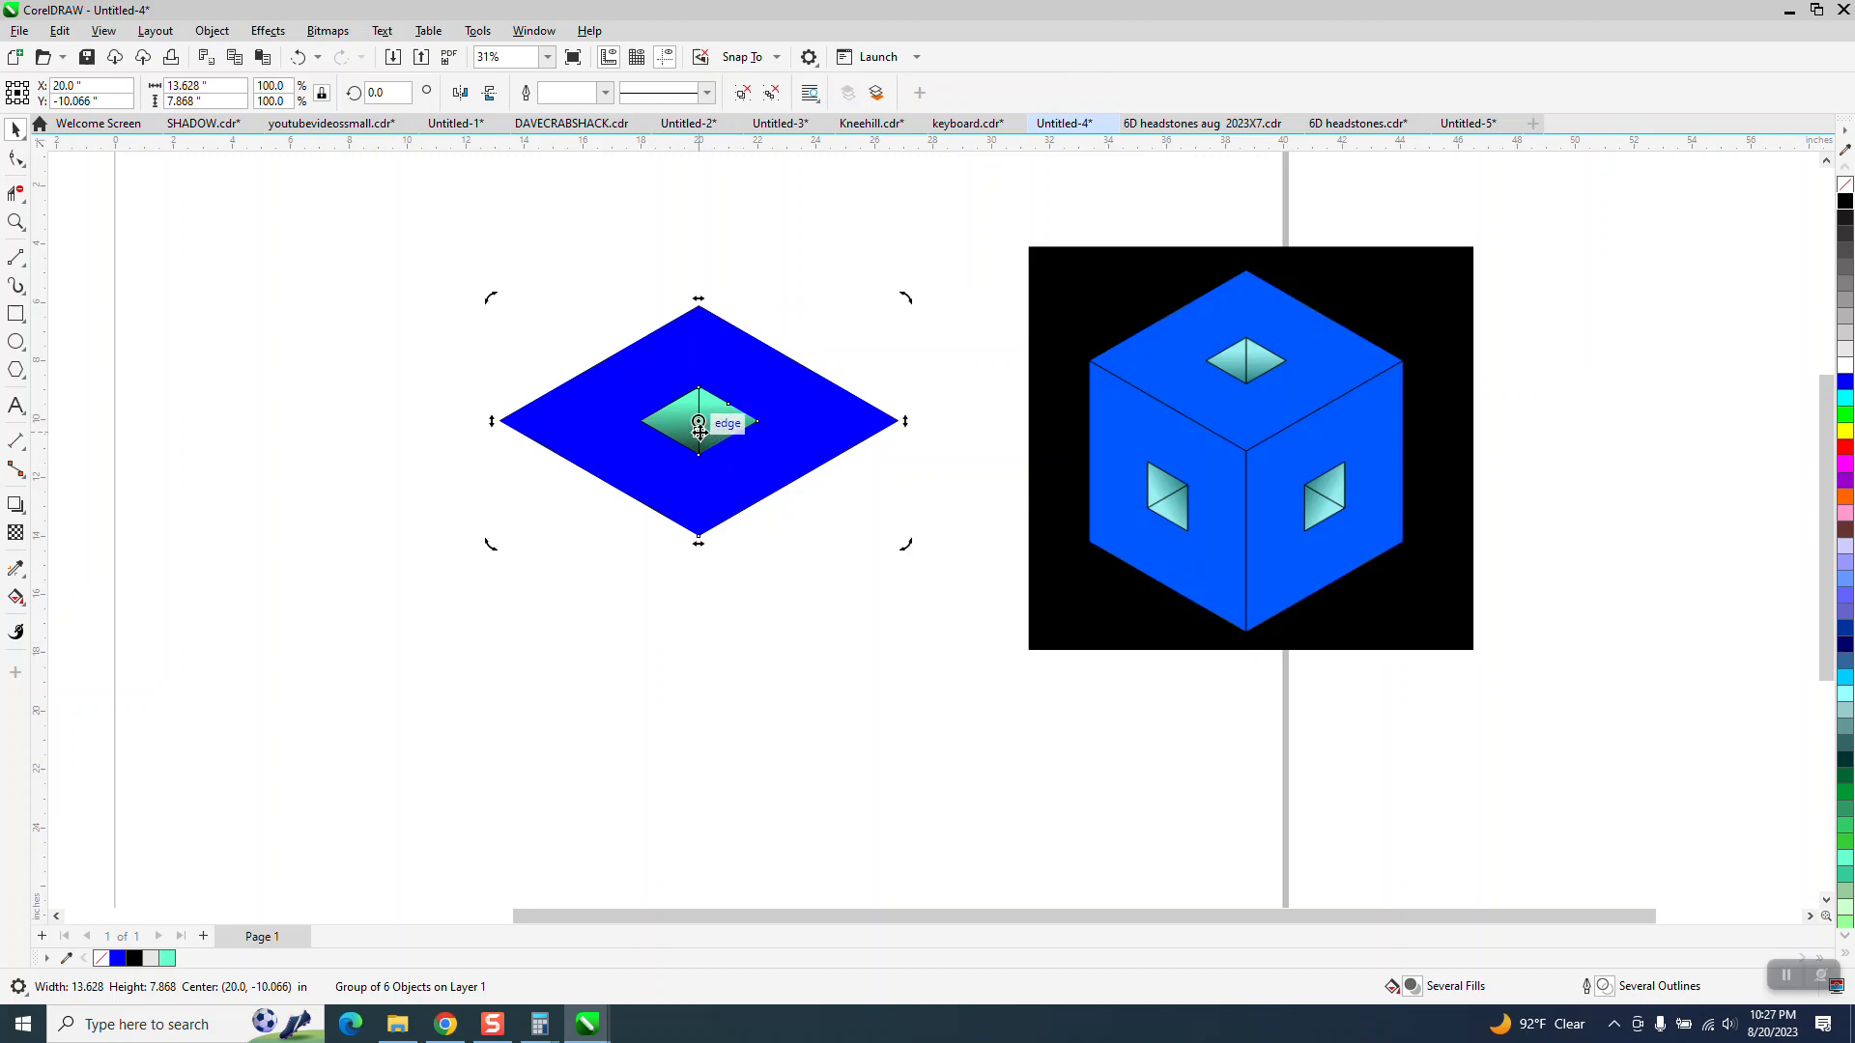
left_click(704, 449)
left_click(703, 450)
type("120")
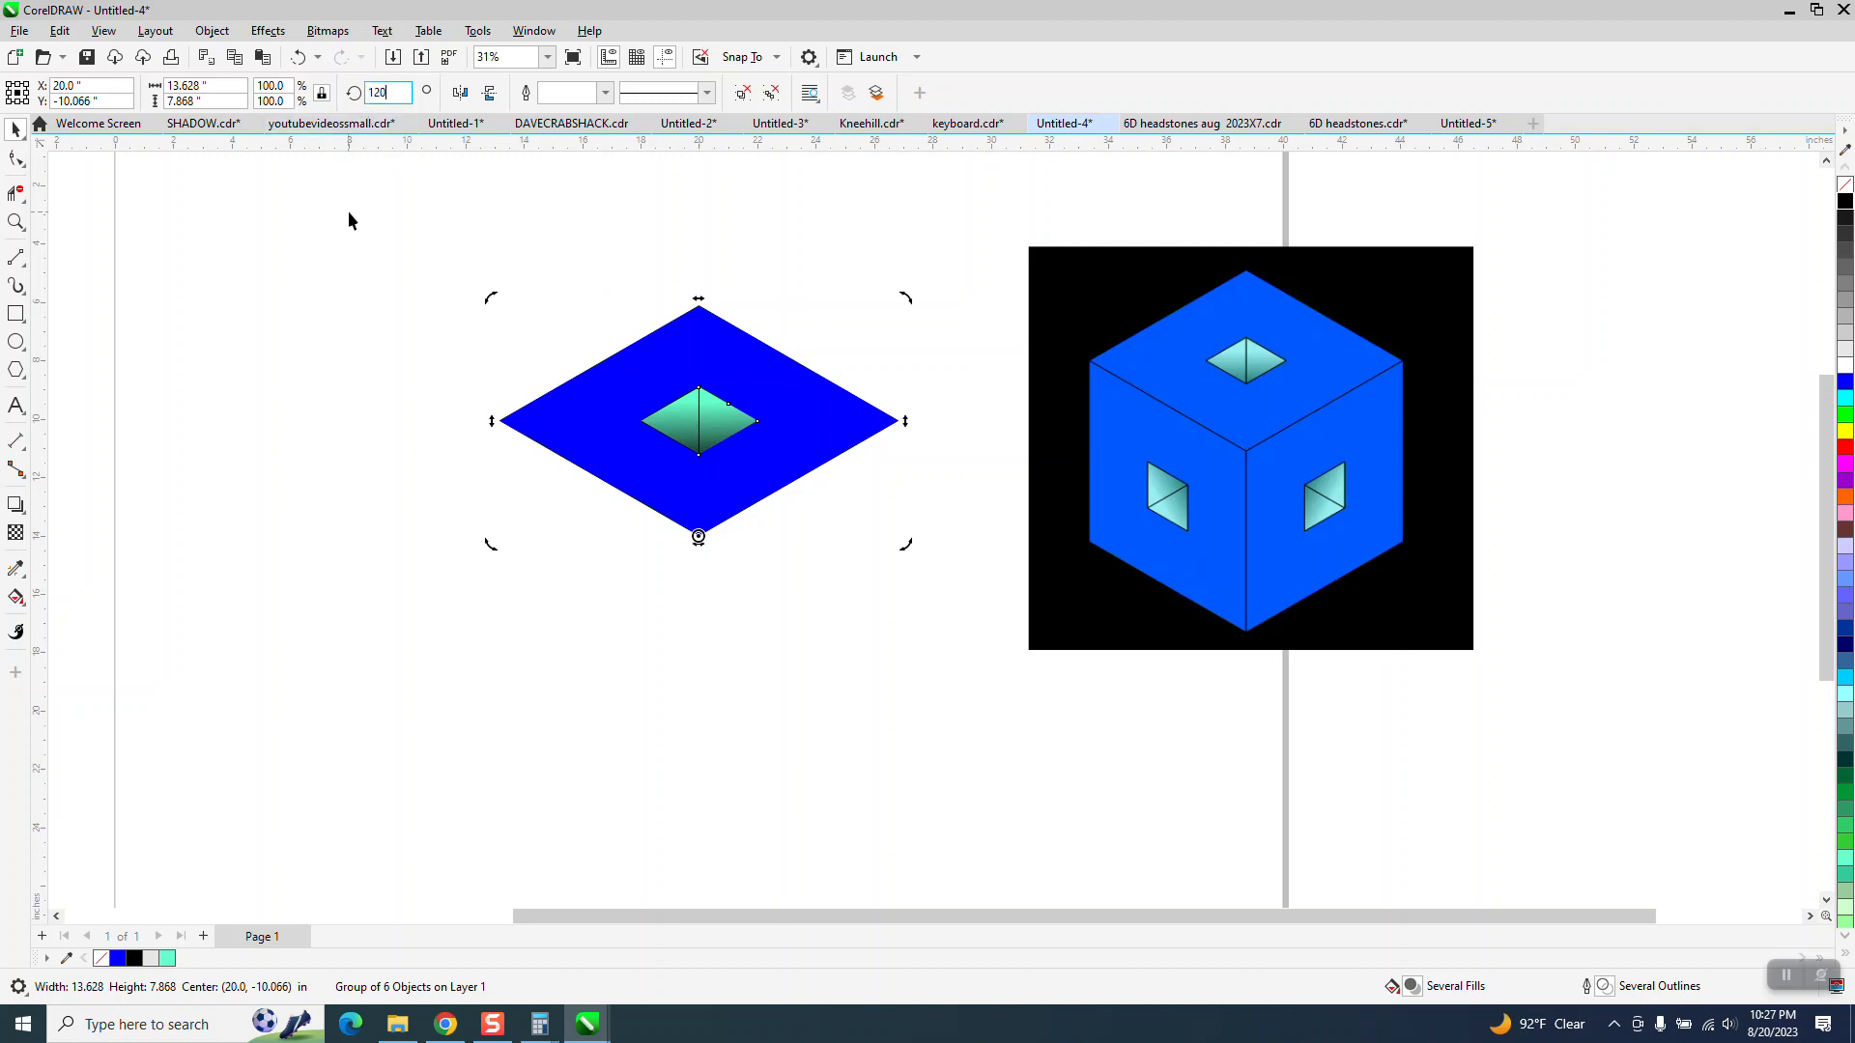
key("Return")
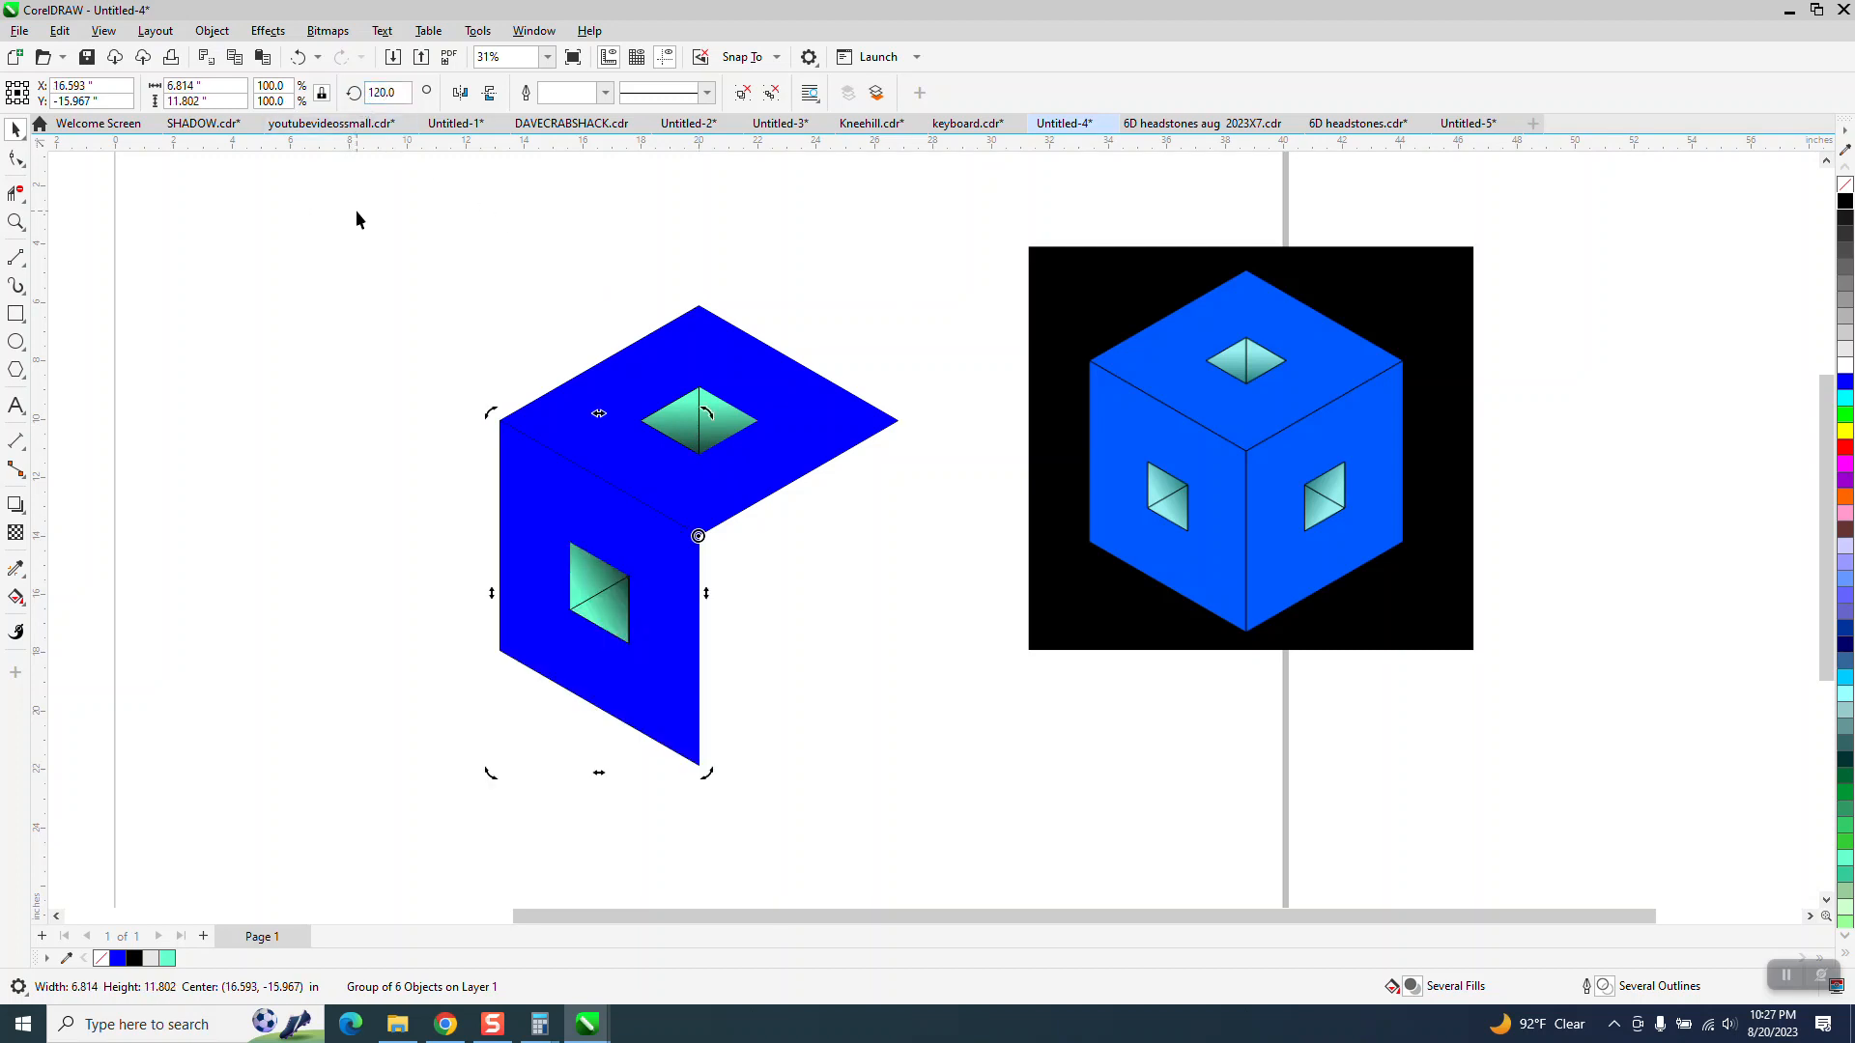
Step: Create another copy of the face with its rotation angle set to 240° to form the cube's right face
left_click(382, 92)
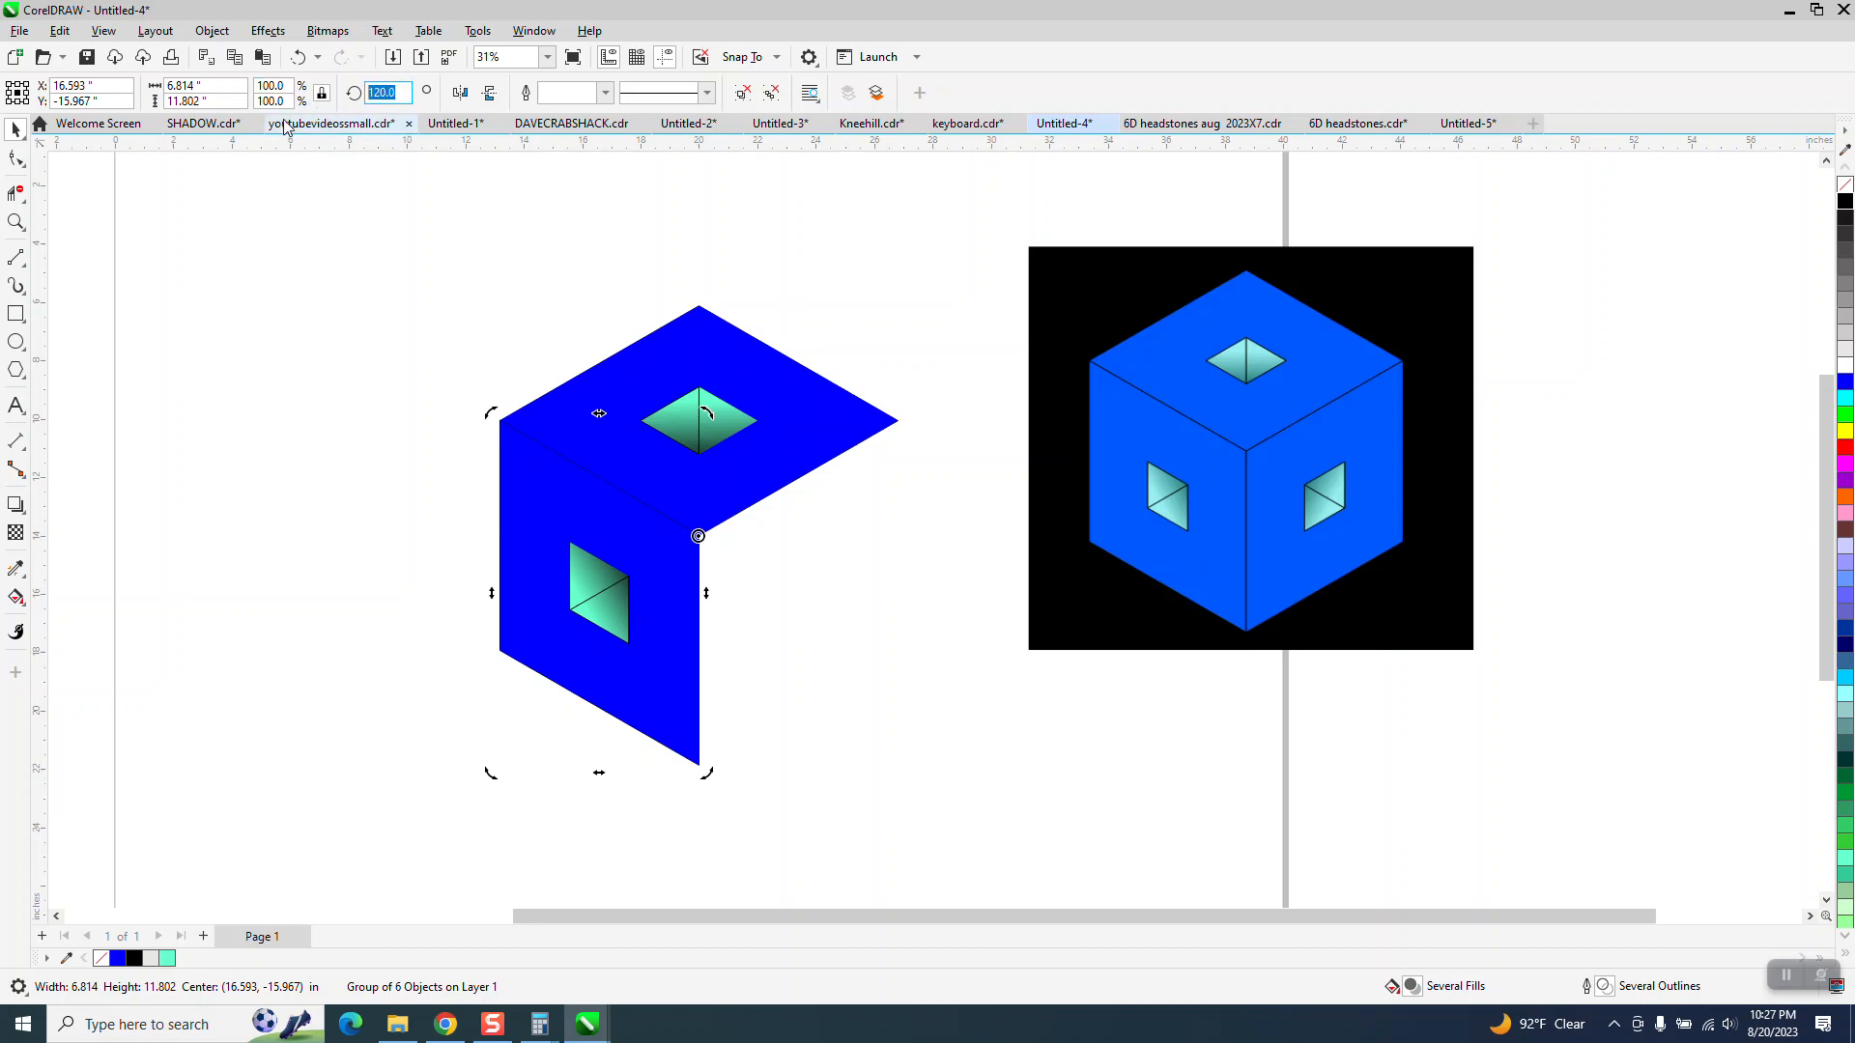
type("240")
key("Return")
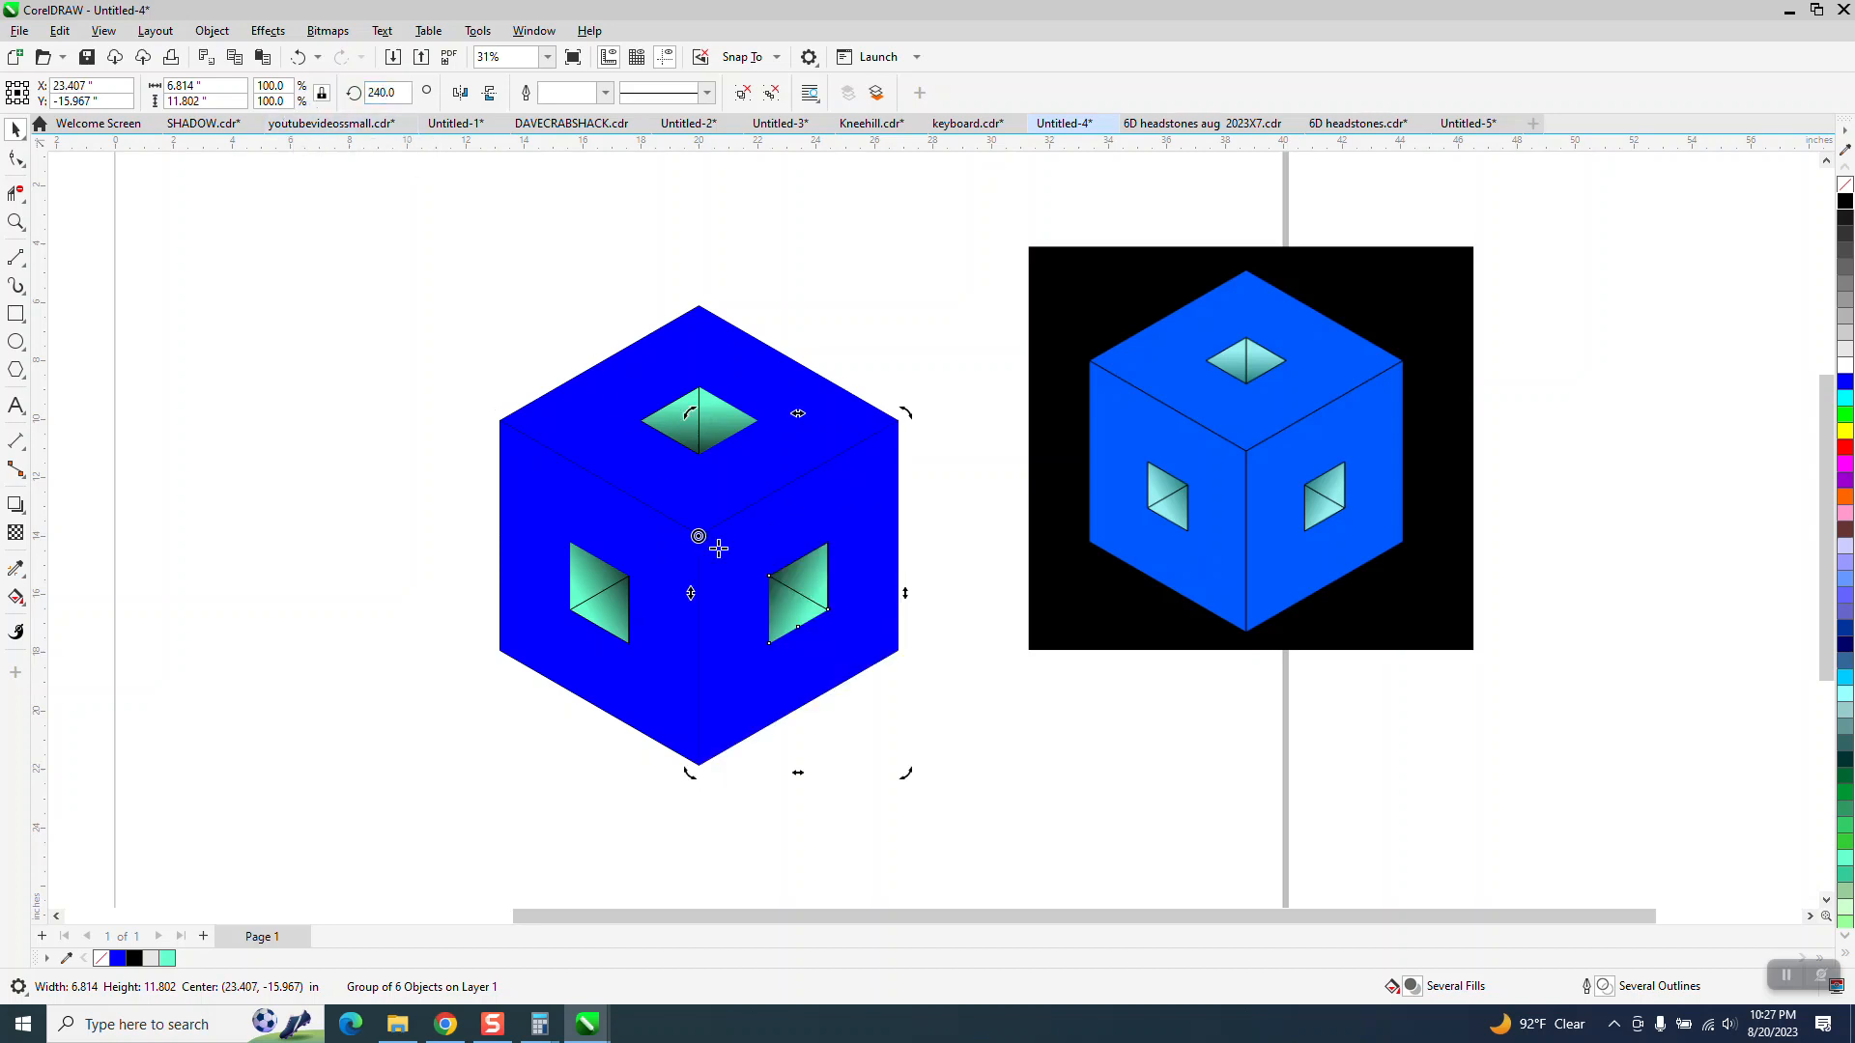
left_click(1093, 665)
Step: Give all three cube faces a black outline and set its width to 4.0 pt
left_click_drag(365, 228, 922, 854)
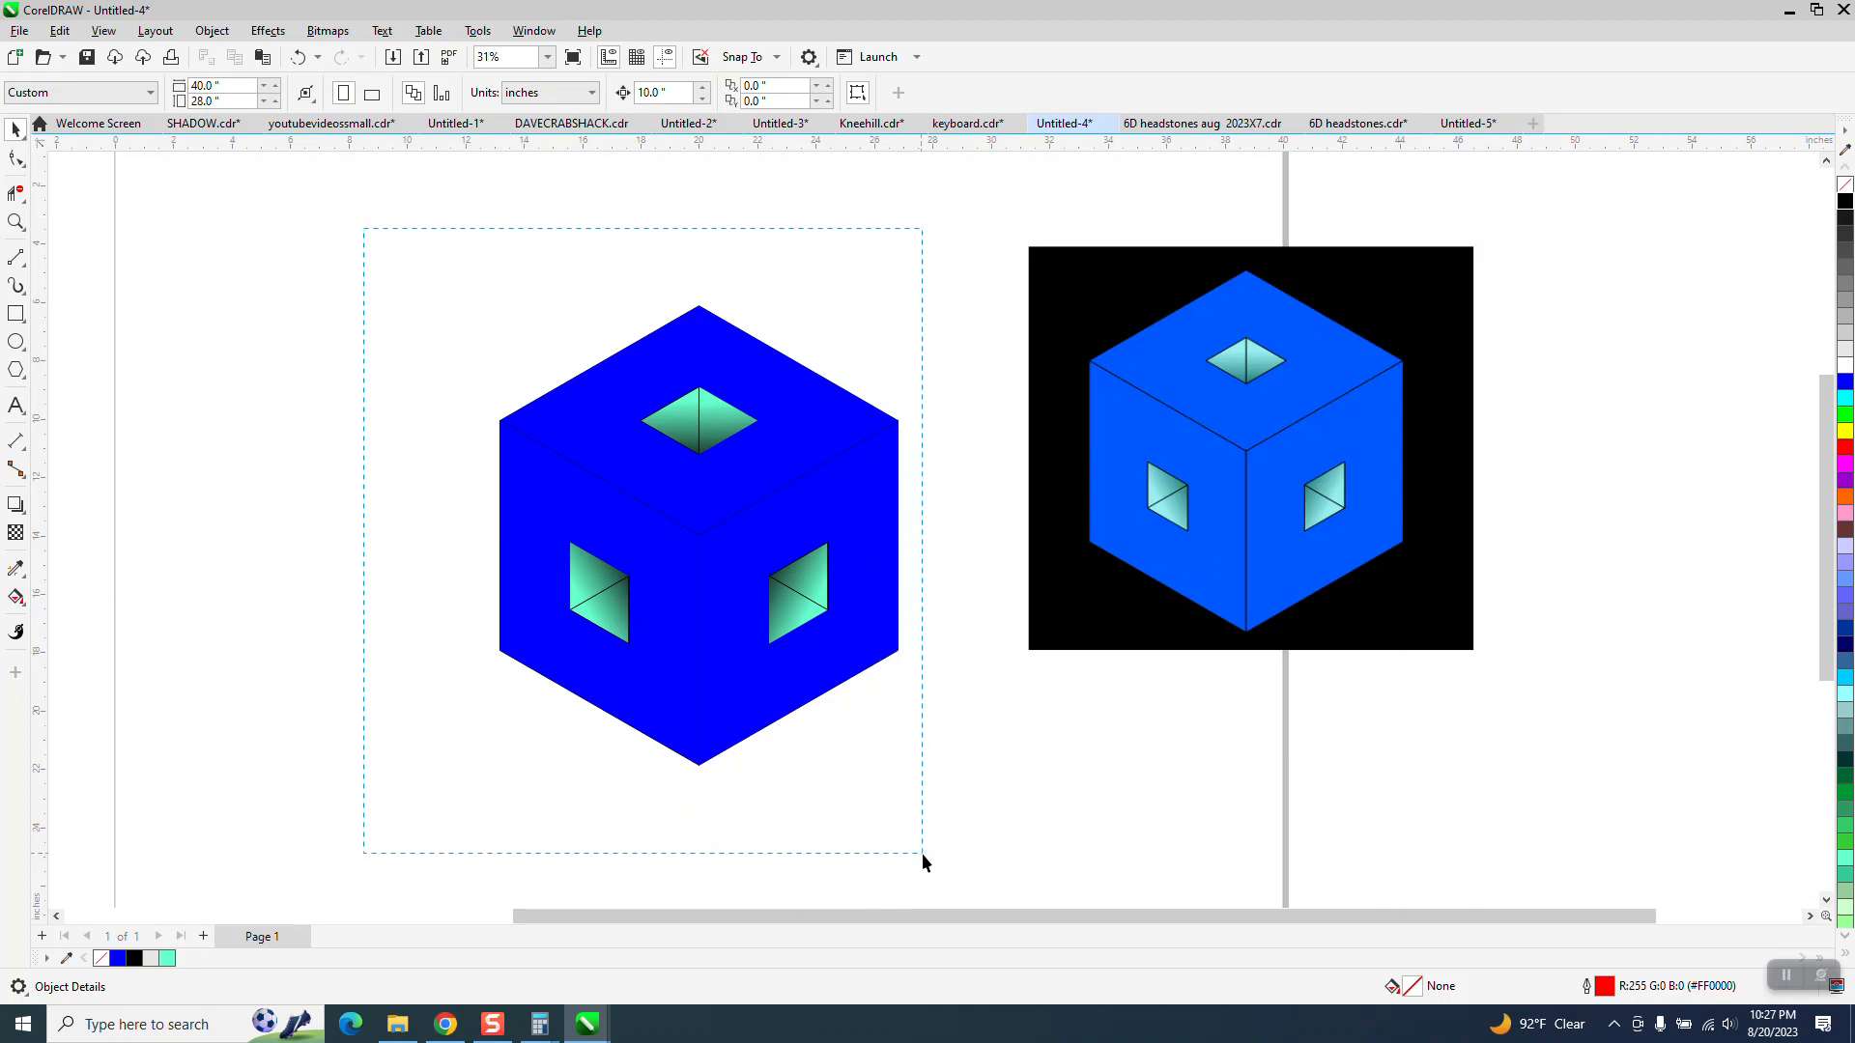
right_click(1845, 203)
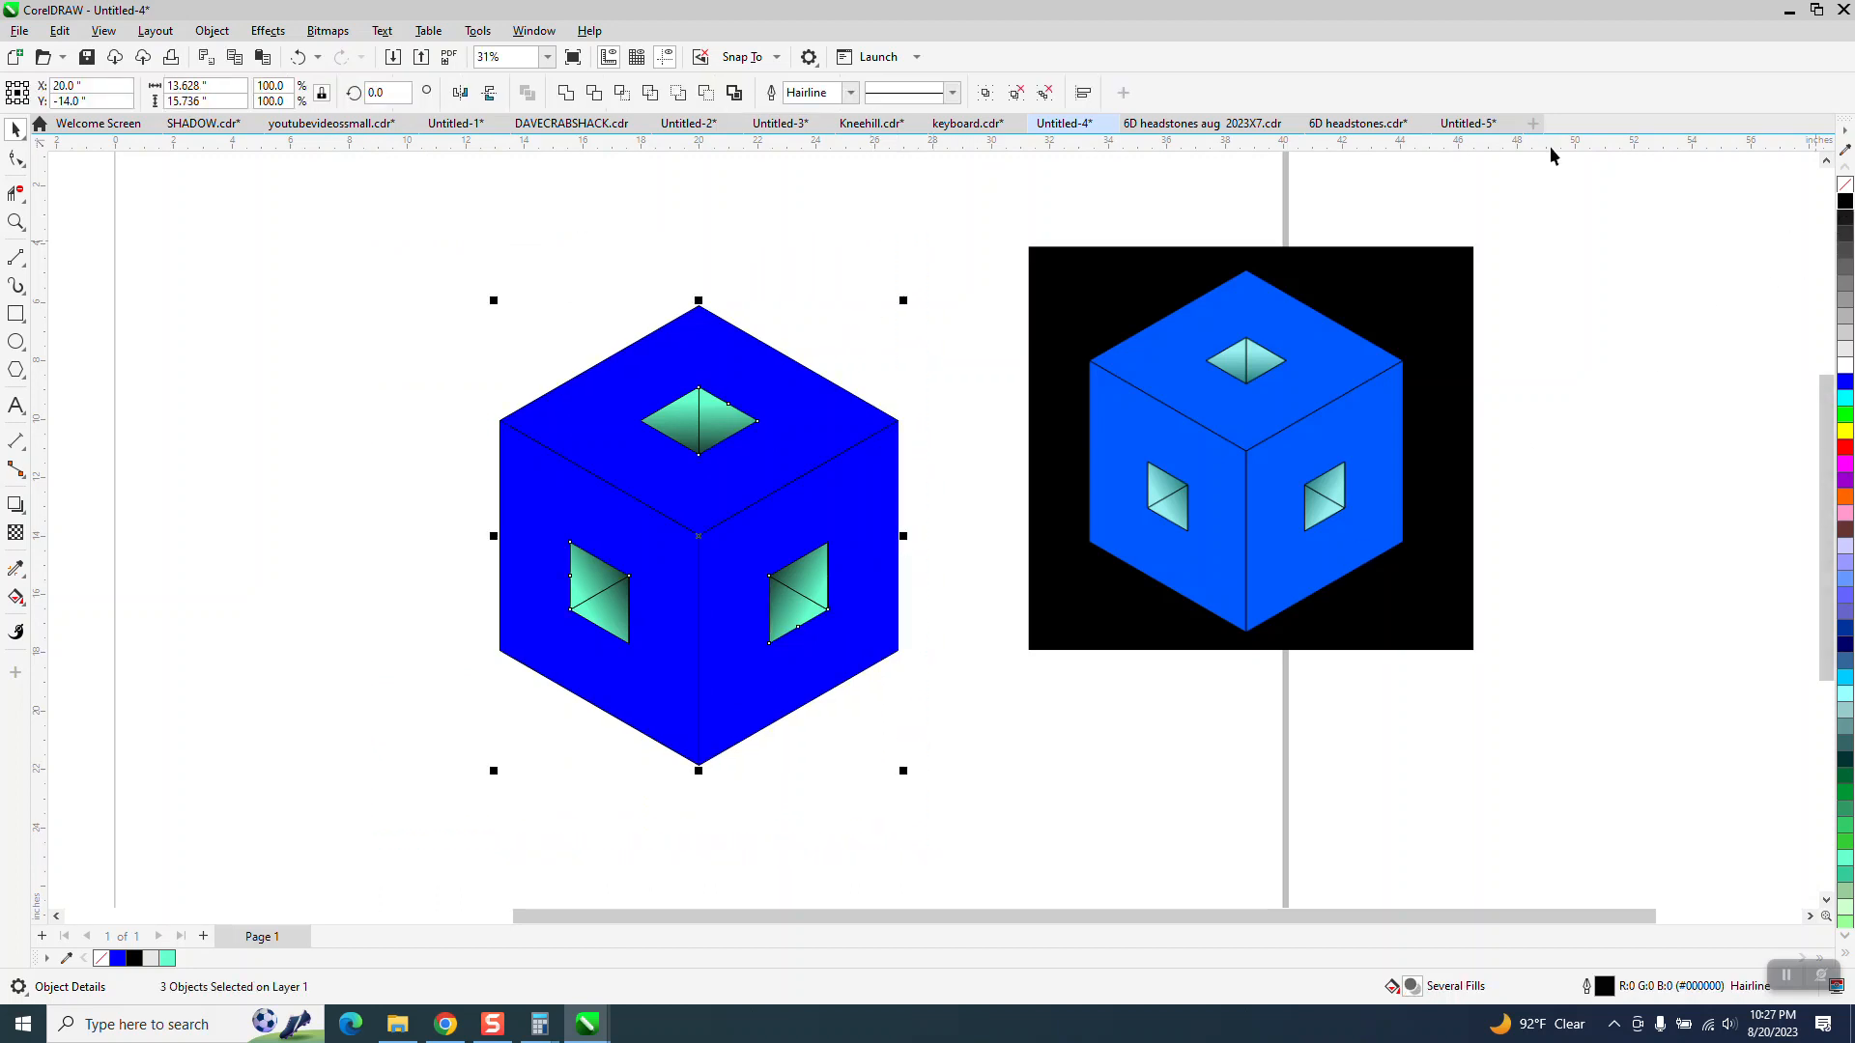
left_click(851, 92)
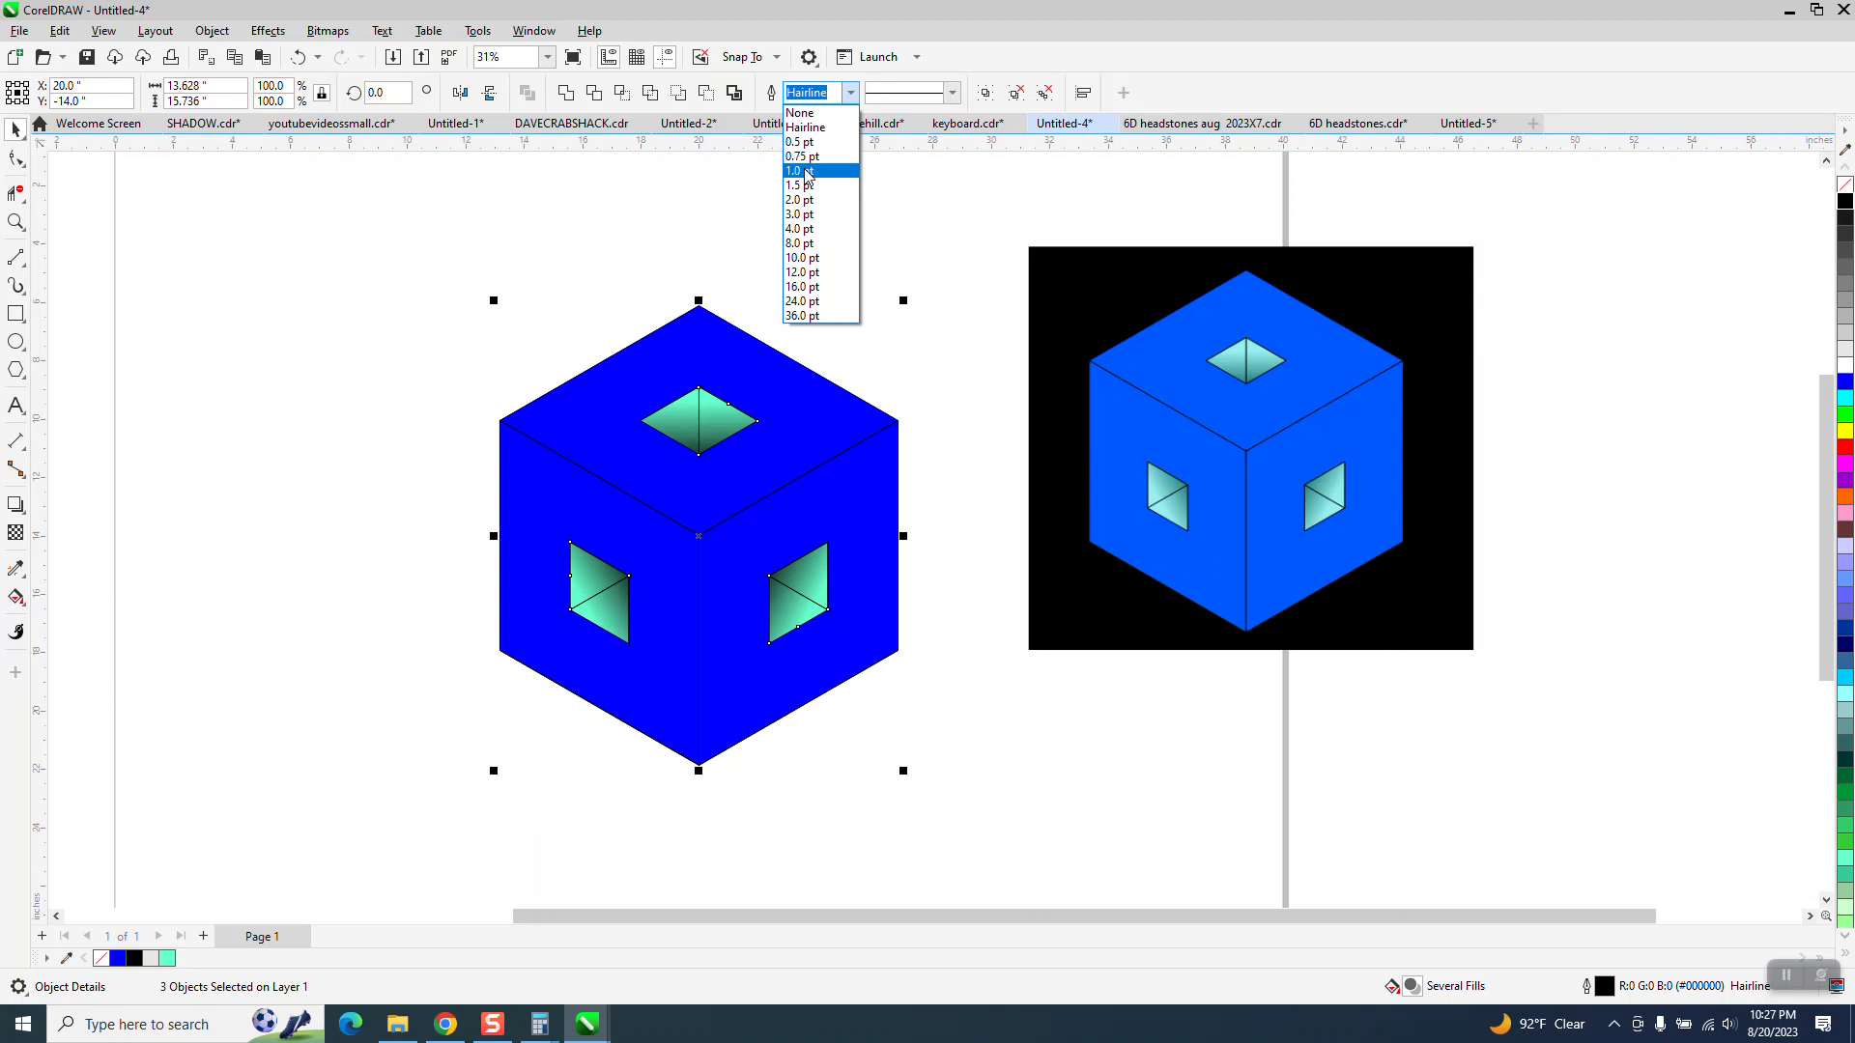
left_click(801, 172)
left_click(850, 91)
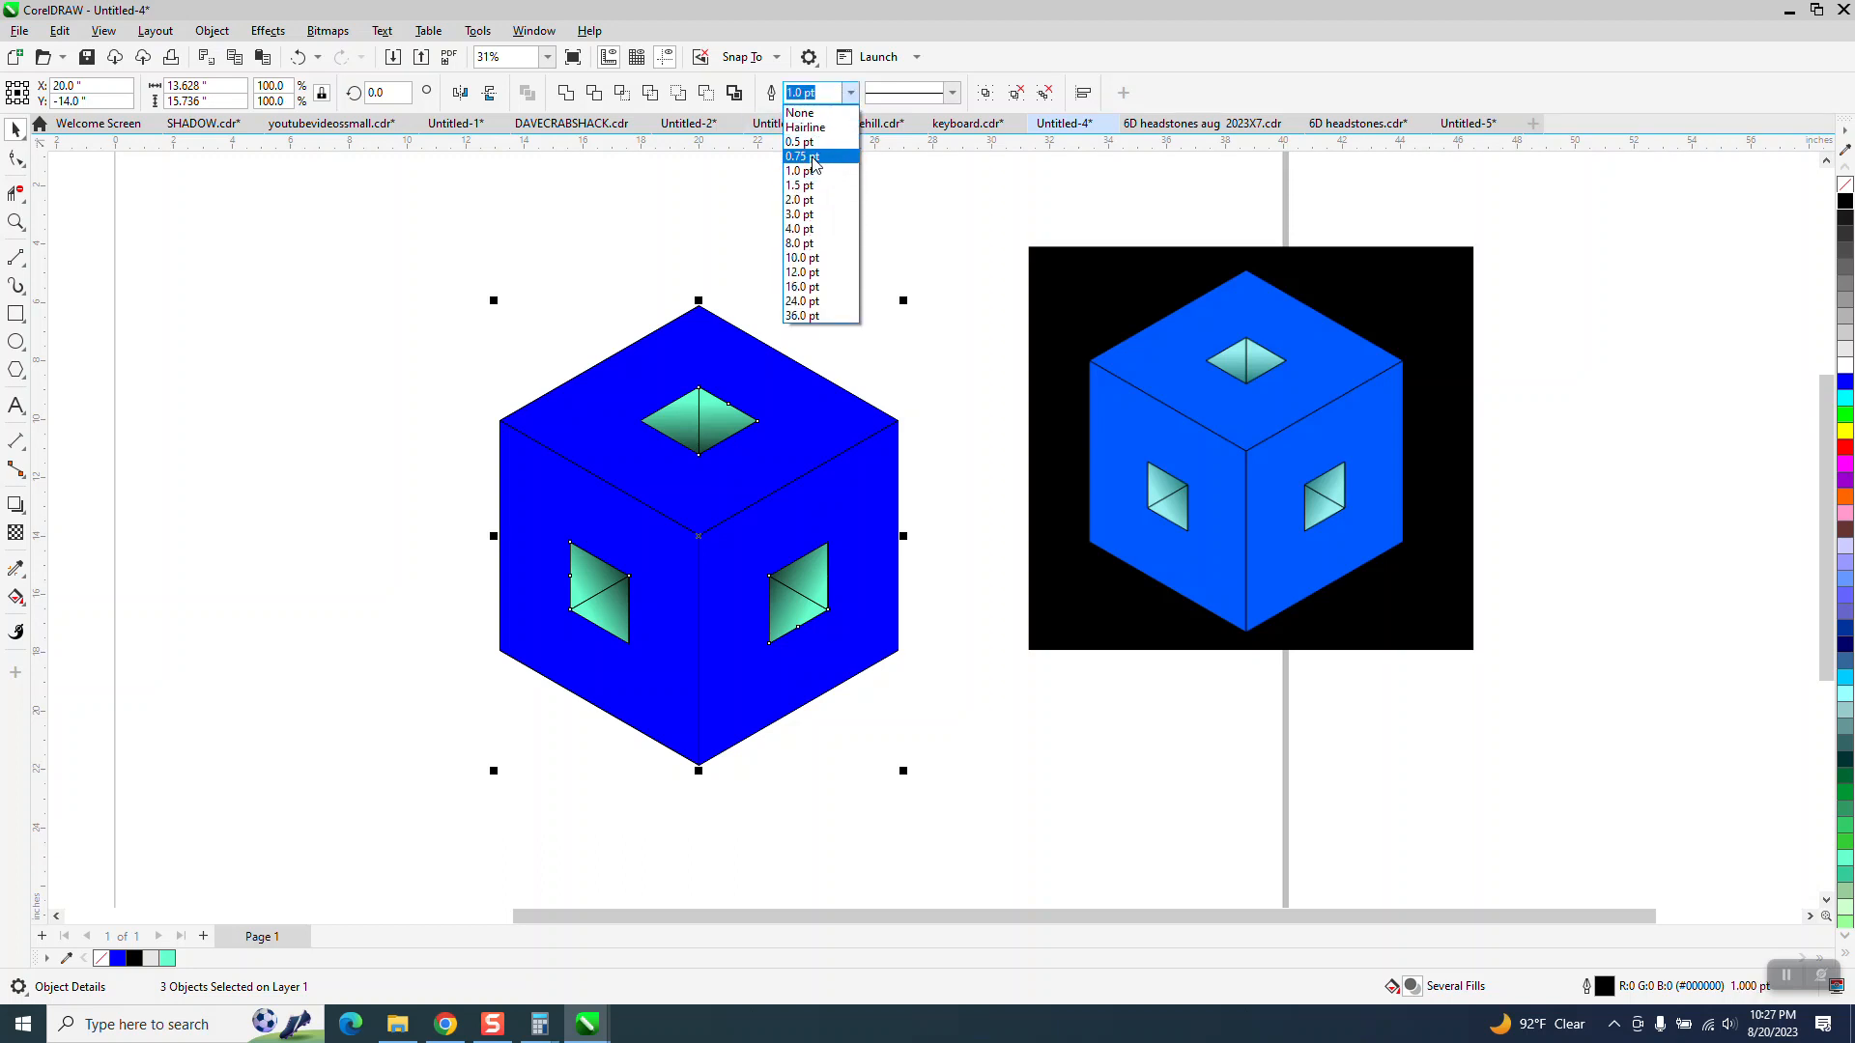
left_click(809, 198)
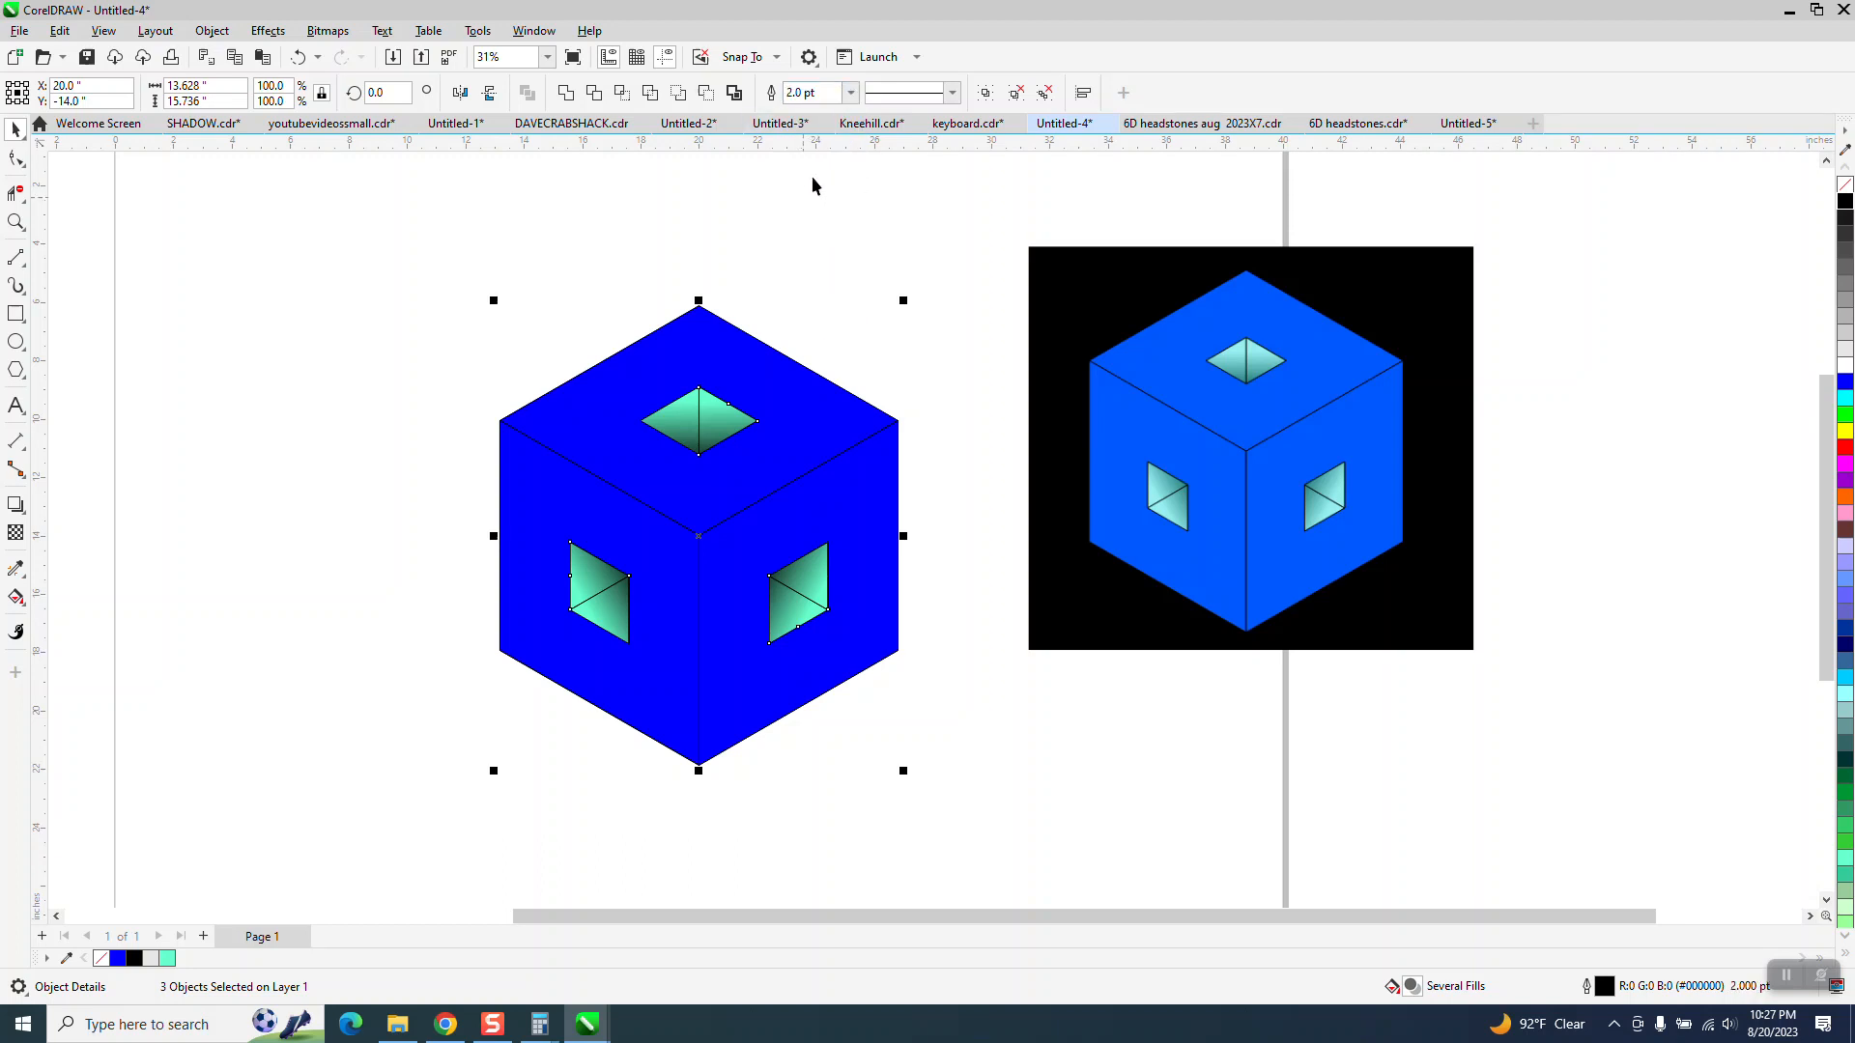
left_click(850, 92)
left_click(811, 229)
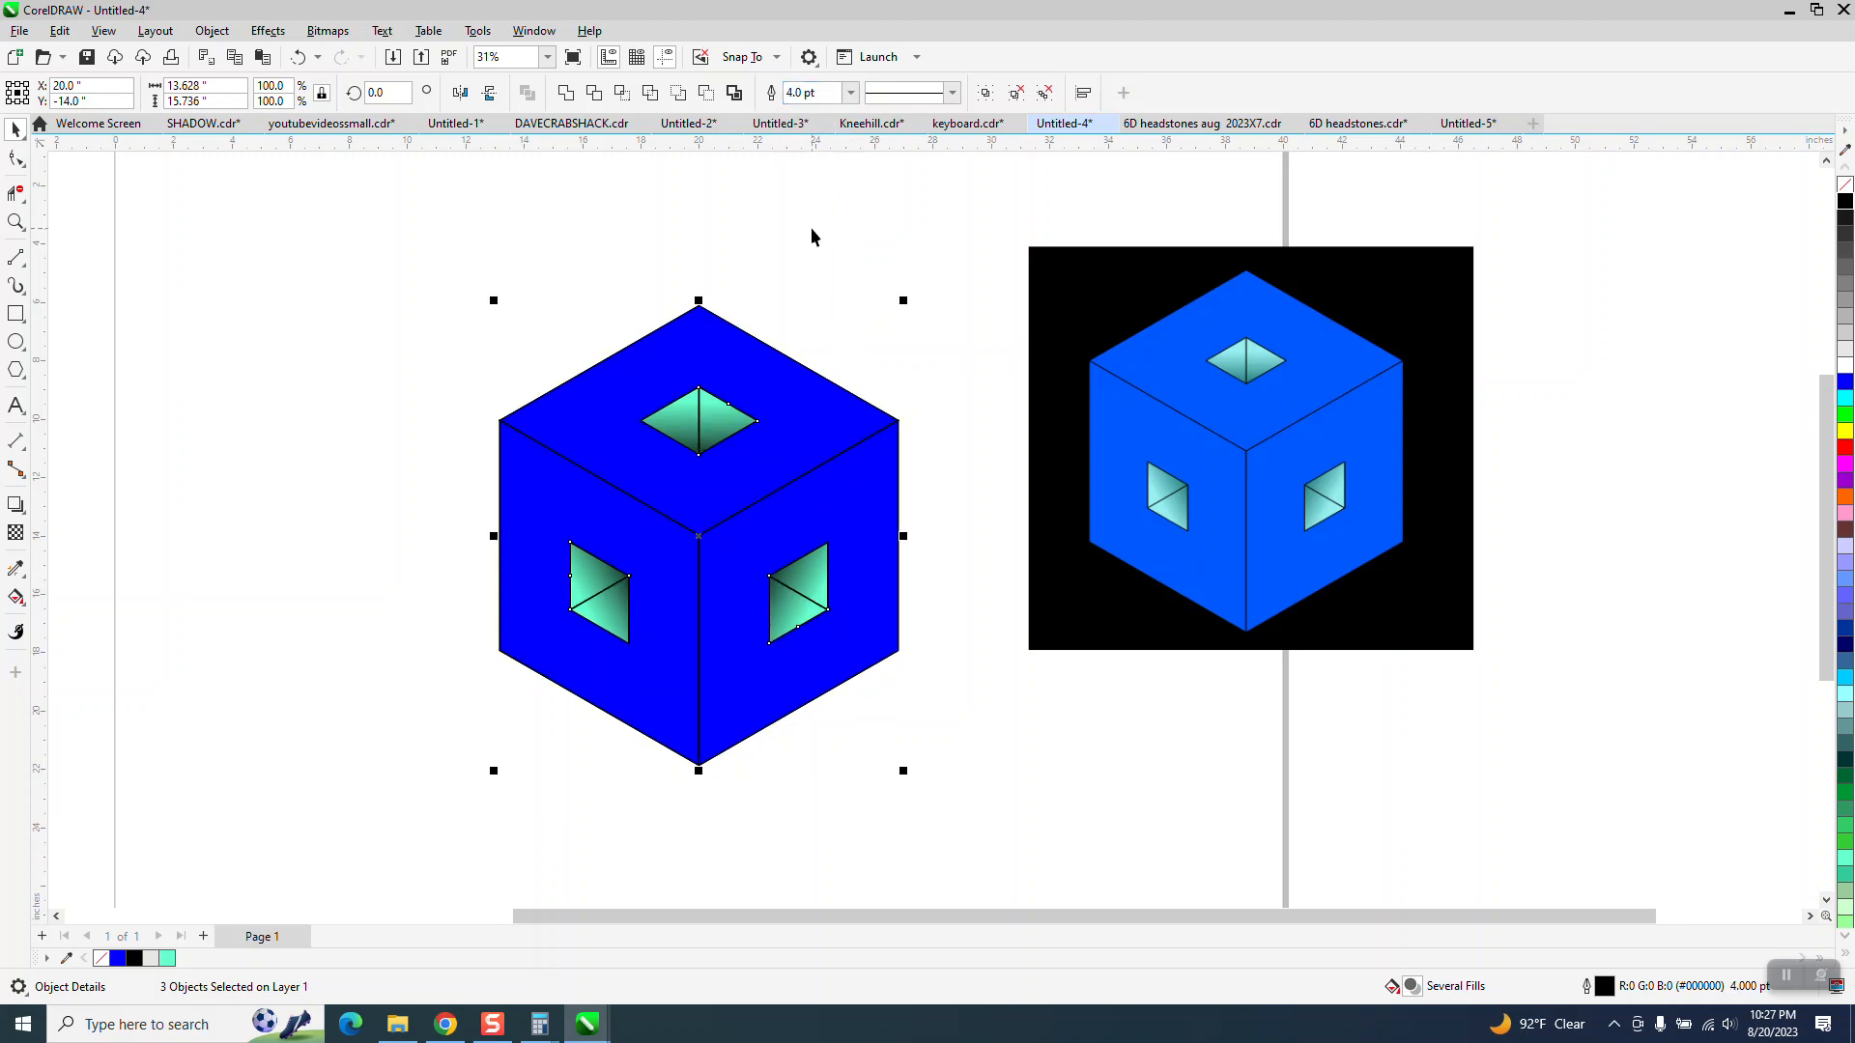
left_click(826, 240)
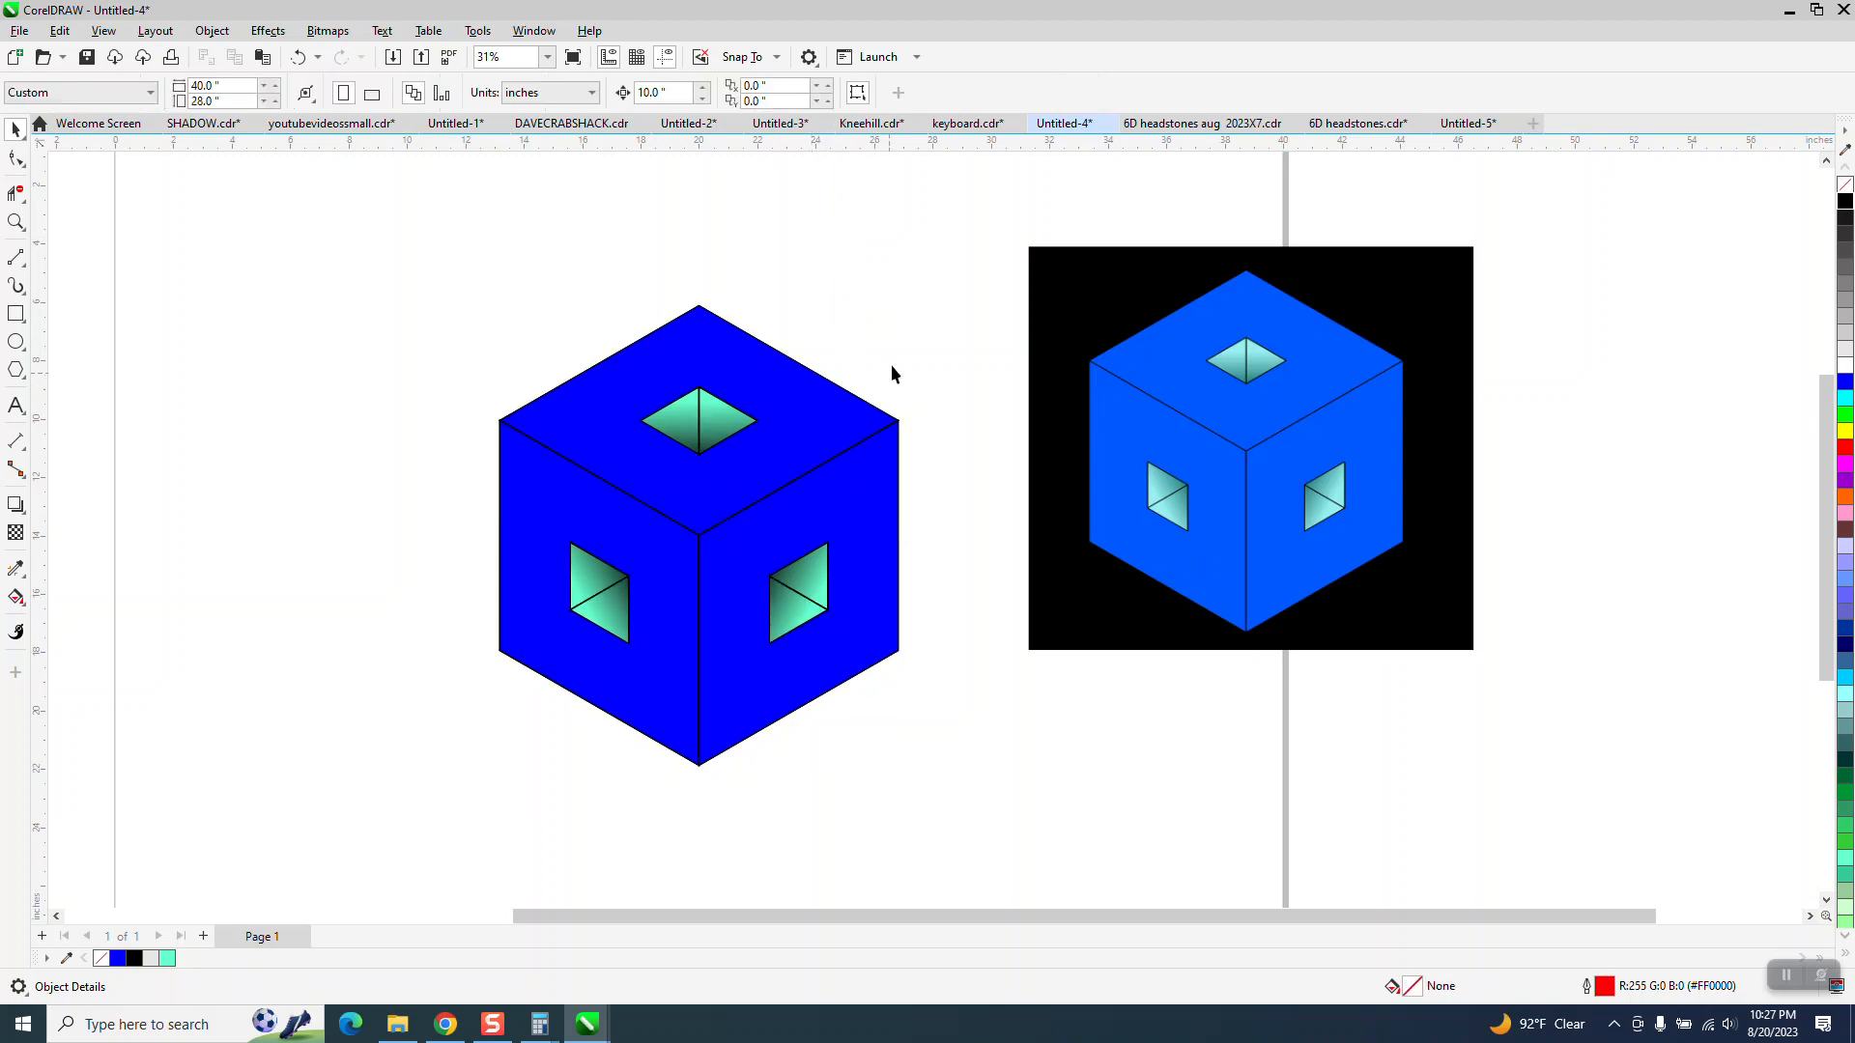
Step: Move the reference cube image down so it sits level beside the drawn cube
scroll(890, 365, "down", 1)
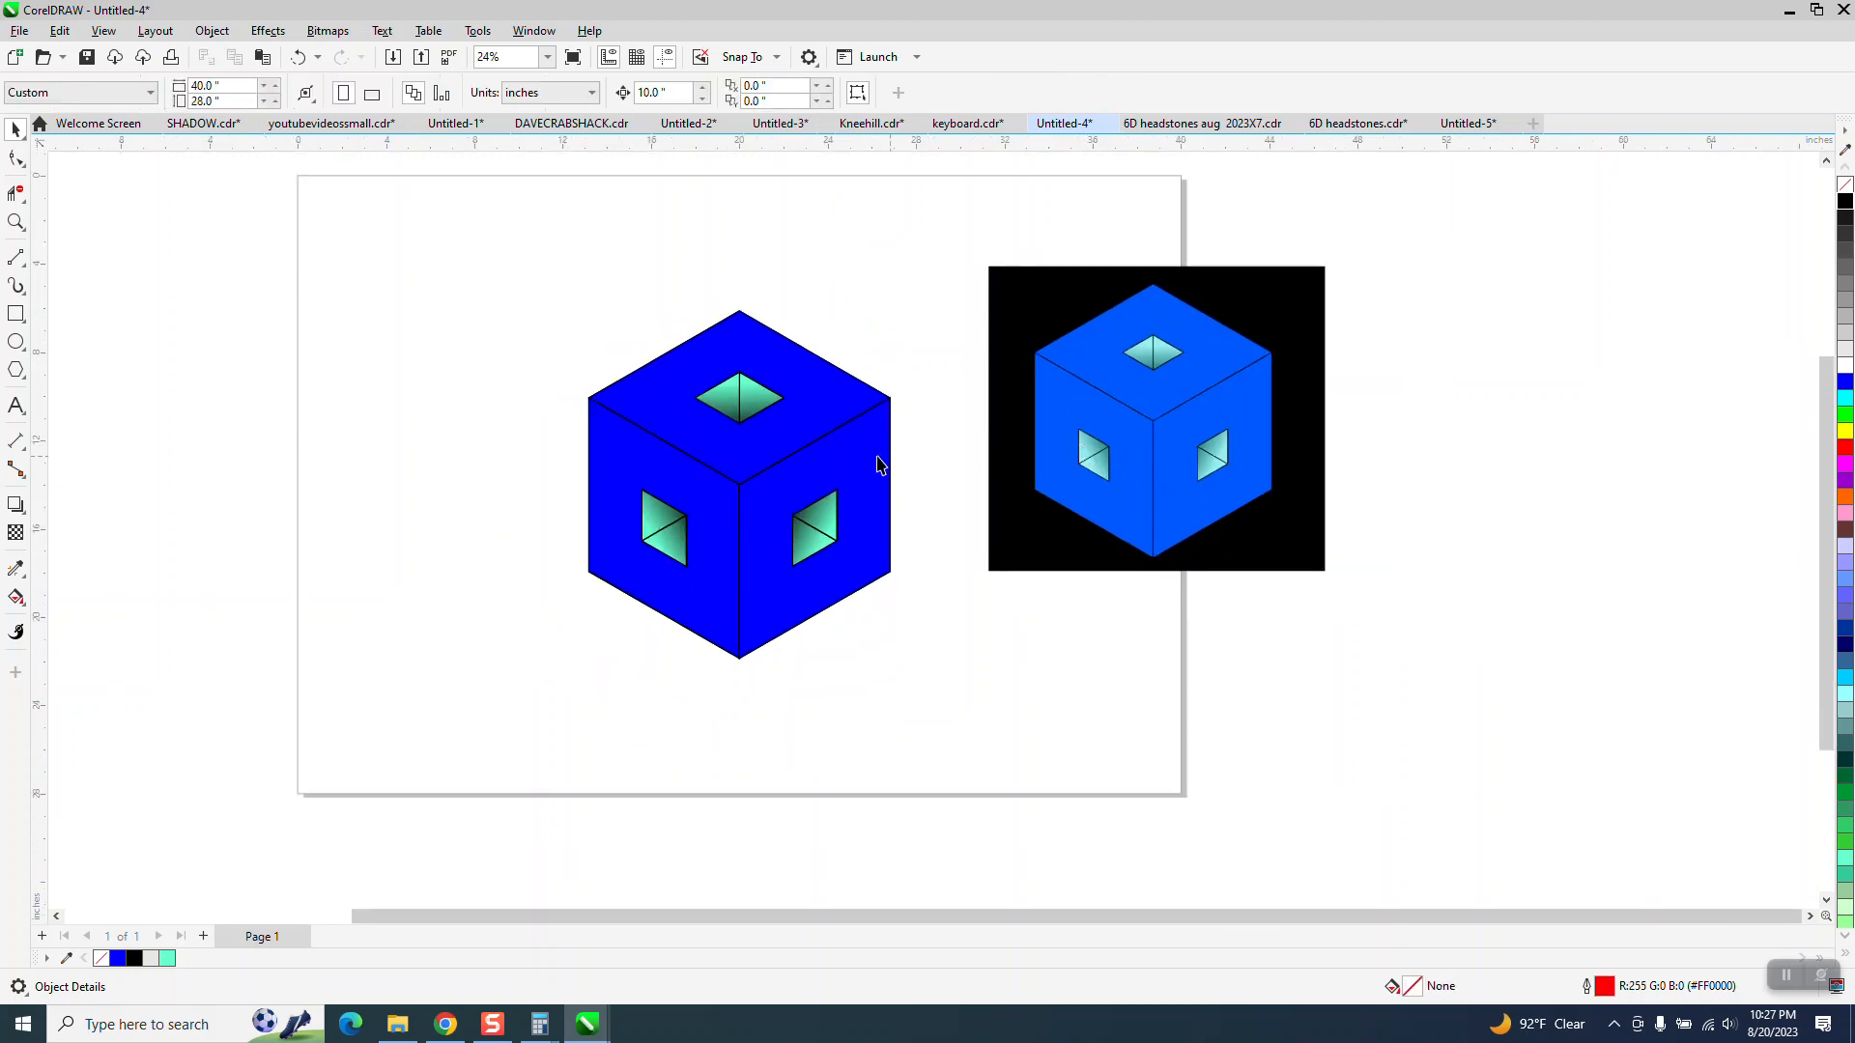
left_click_drag(1029, 460, 1037, 542)
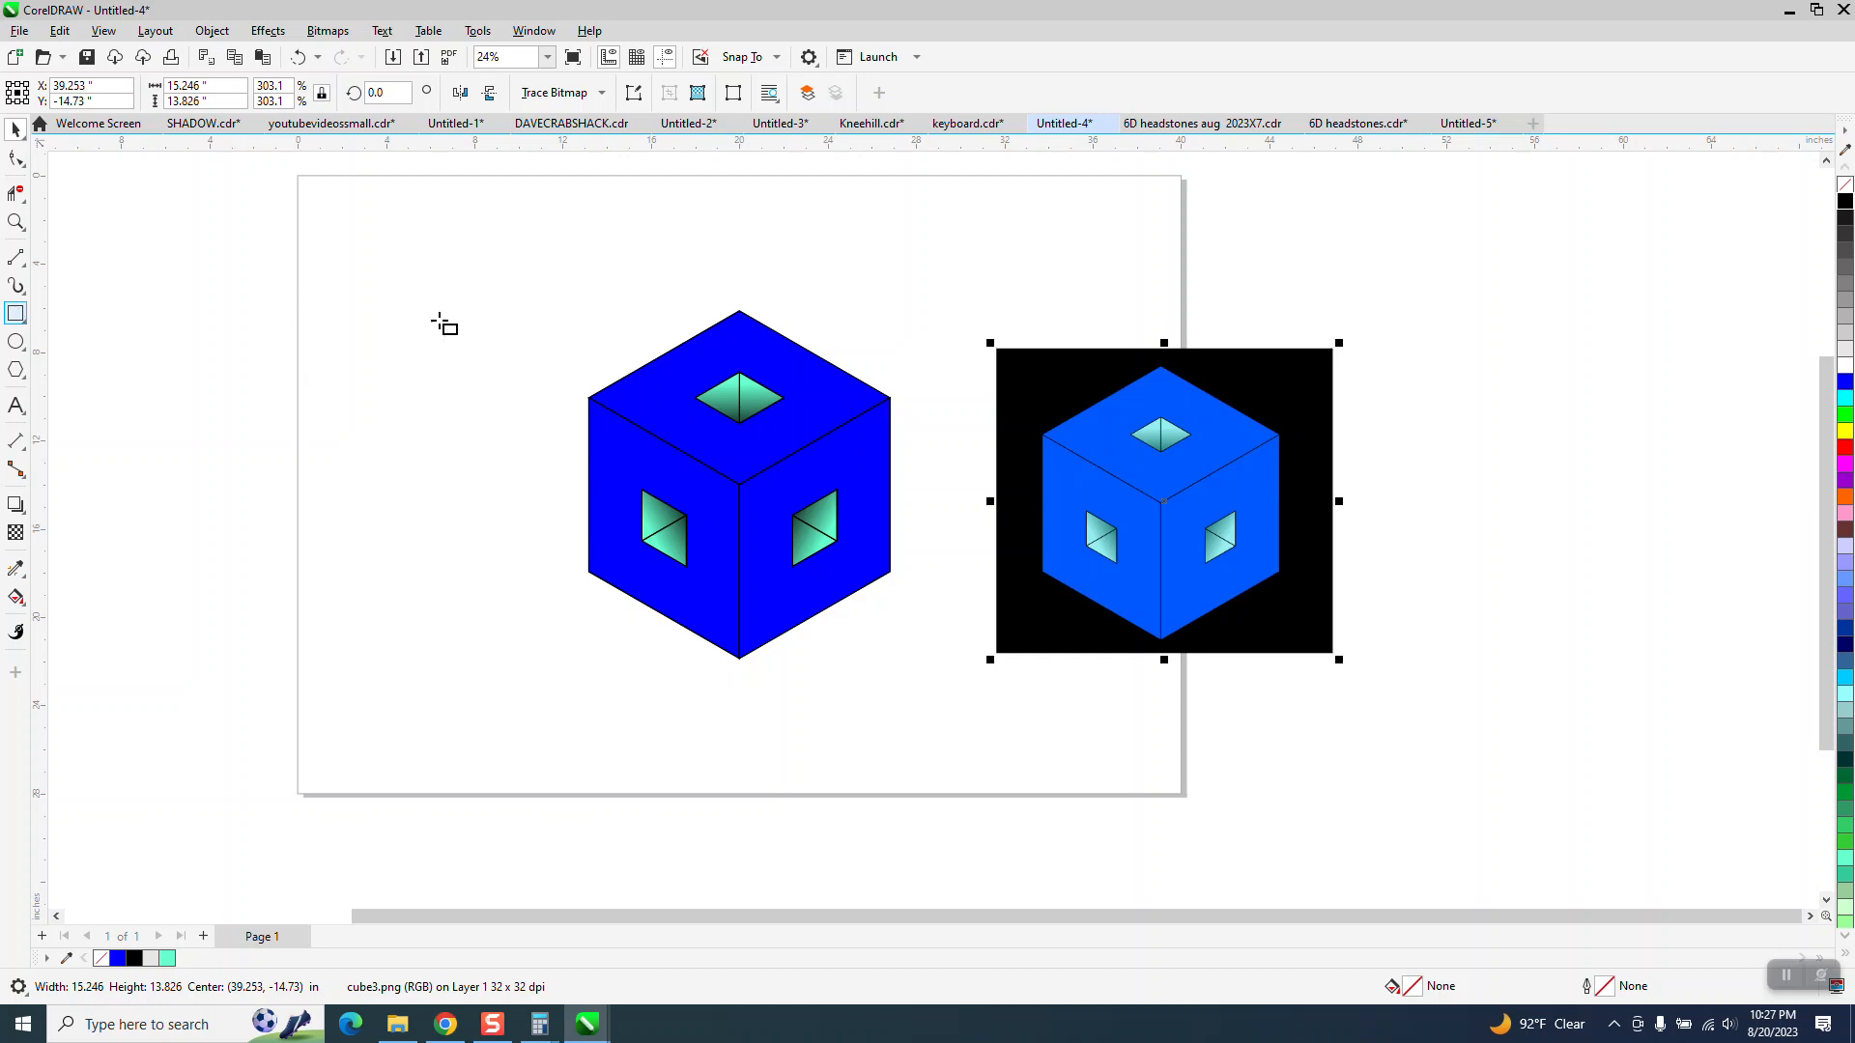
Step: Draw a rectangle about 20.5 by 20 inches around the cube, fill it with black and send it to the back of the page
mouse_move(503, 276)
left_mouse_down()
mouse_move(778, 650)
mouse_move(954, 718)
left_mouse_up()
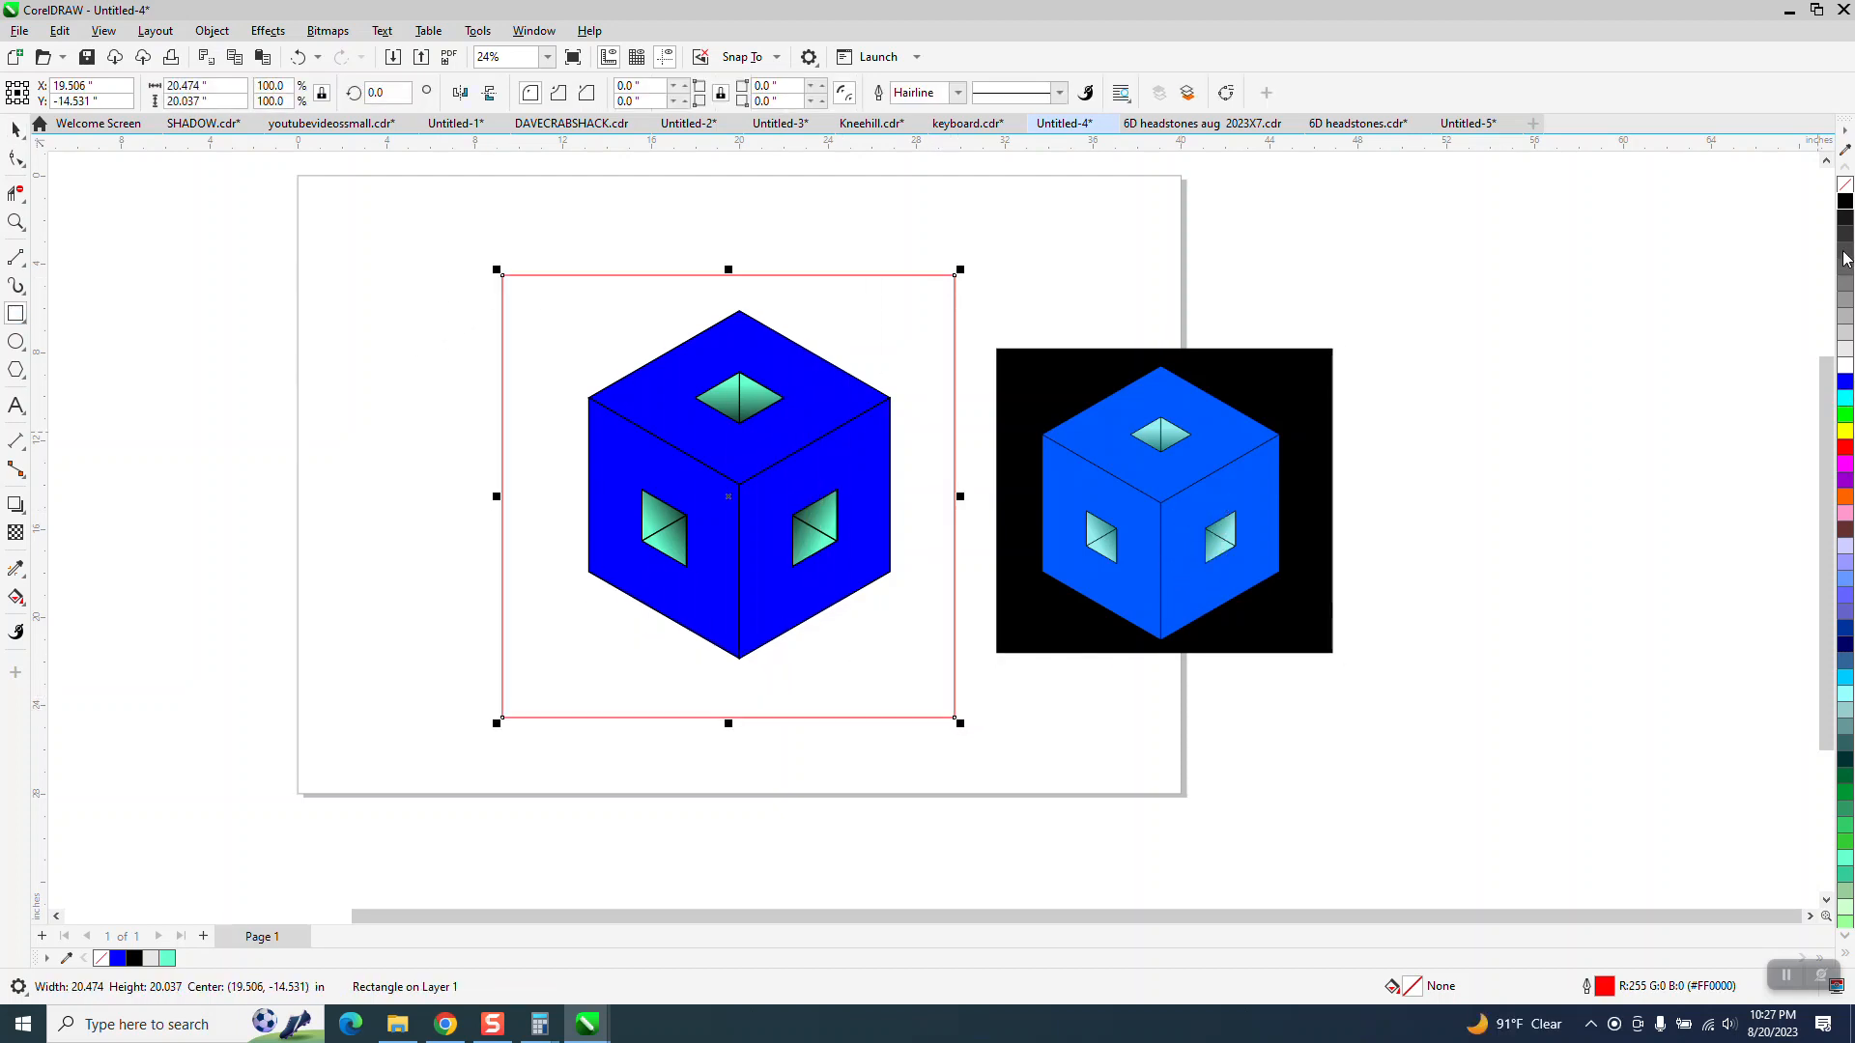
left_click(1845, 201)
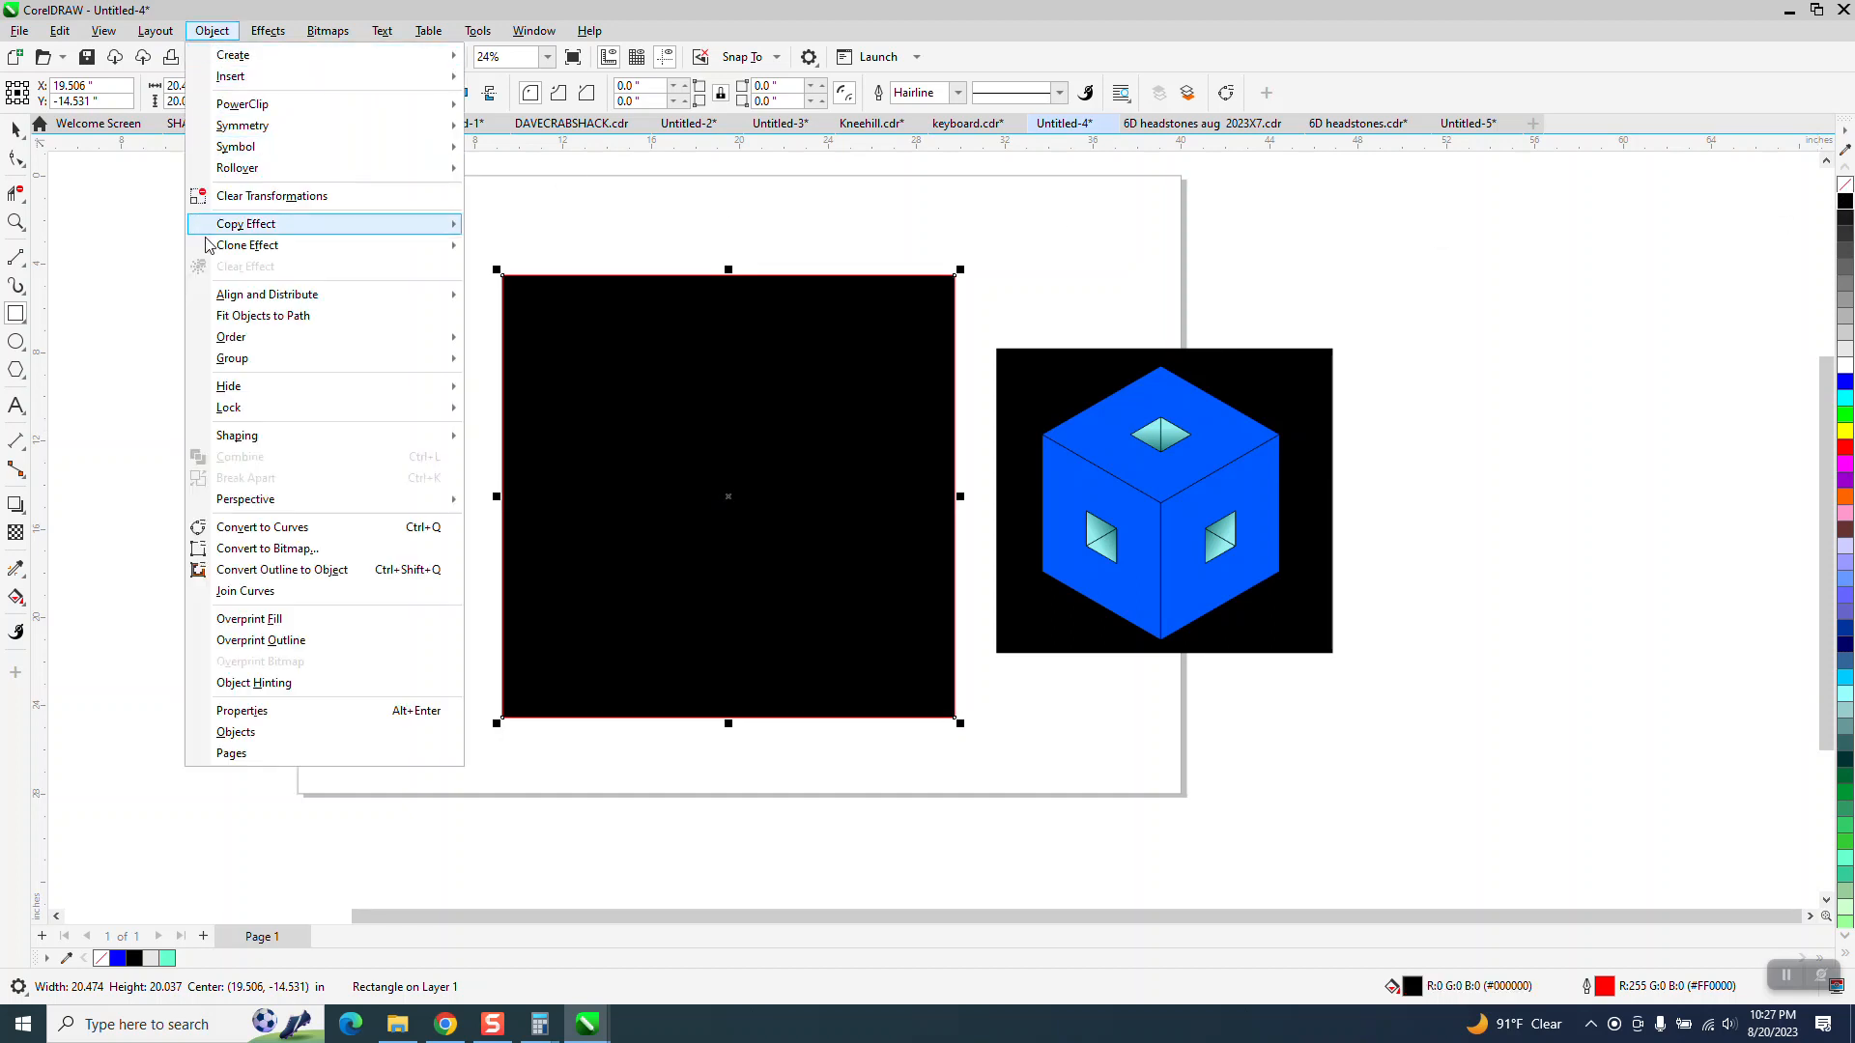
mouse_move(230, 340)
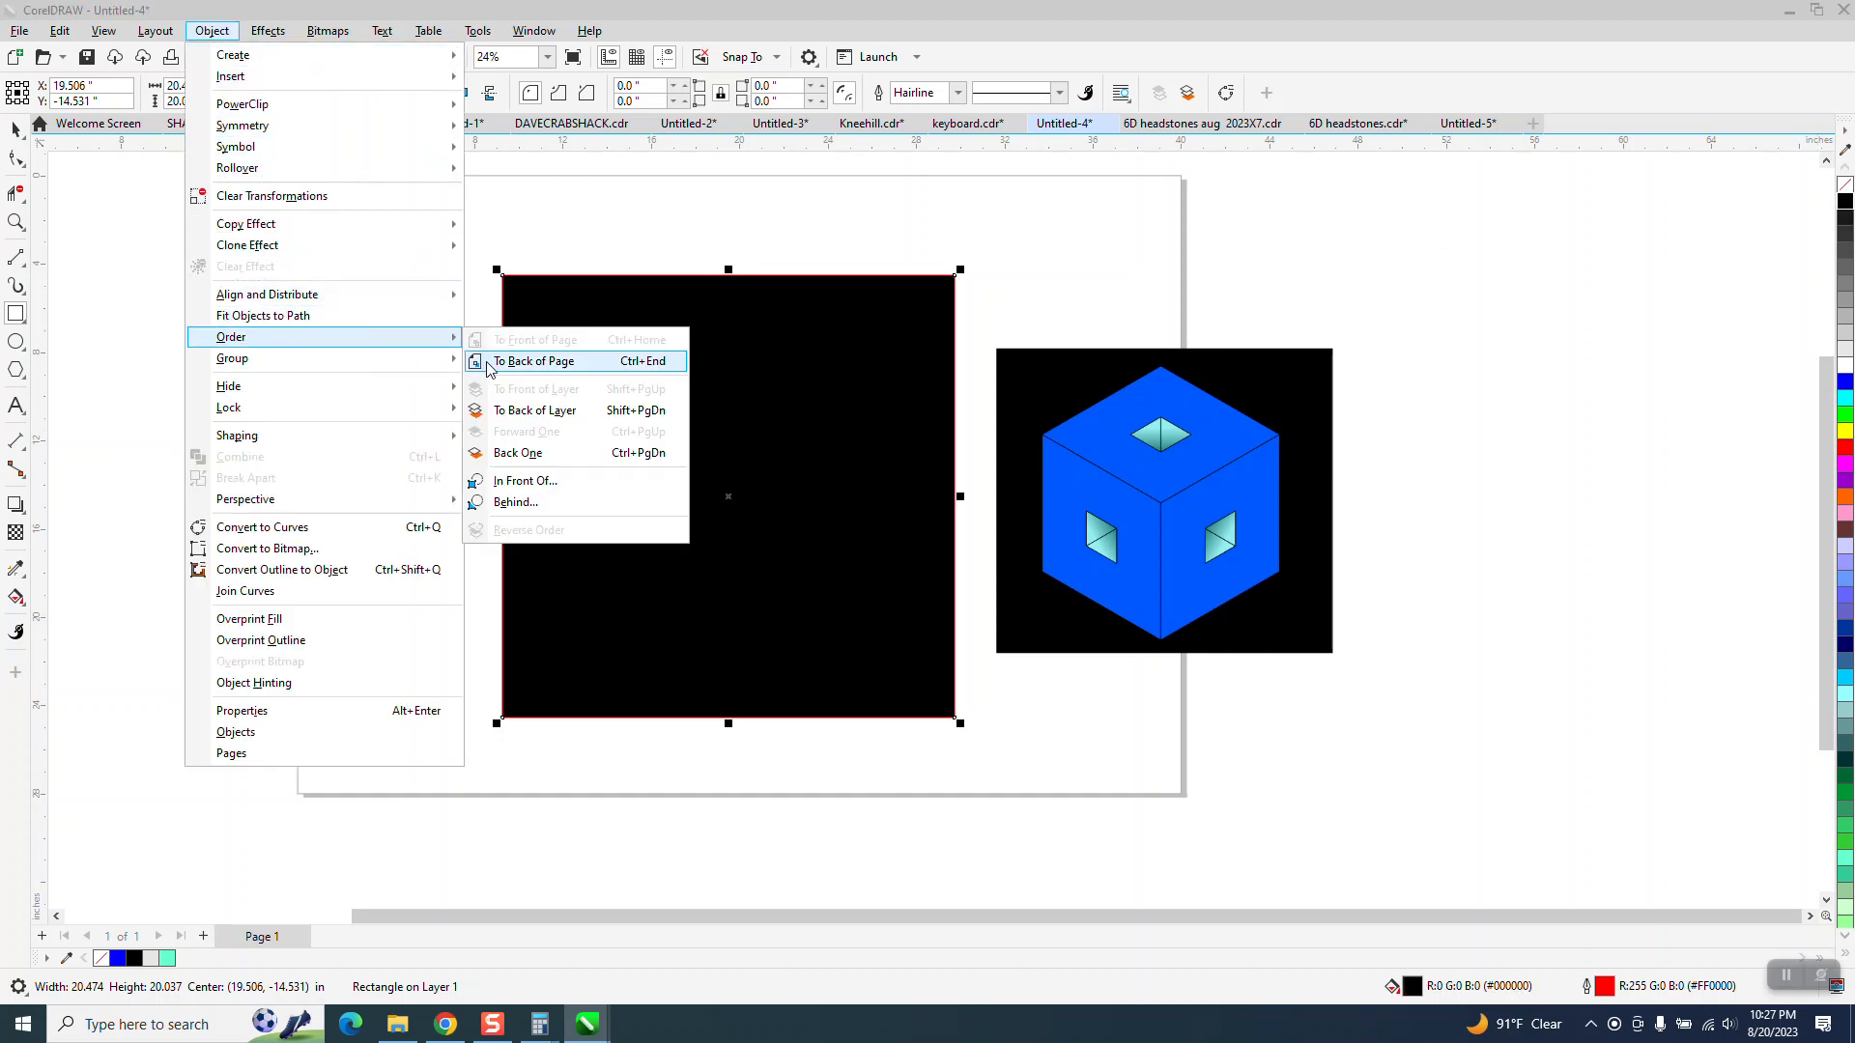
left_click(522, 362)
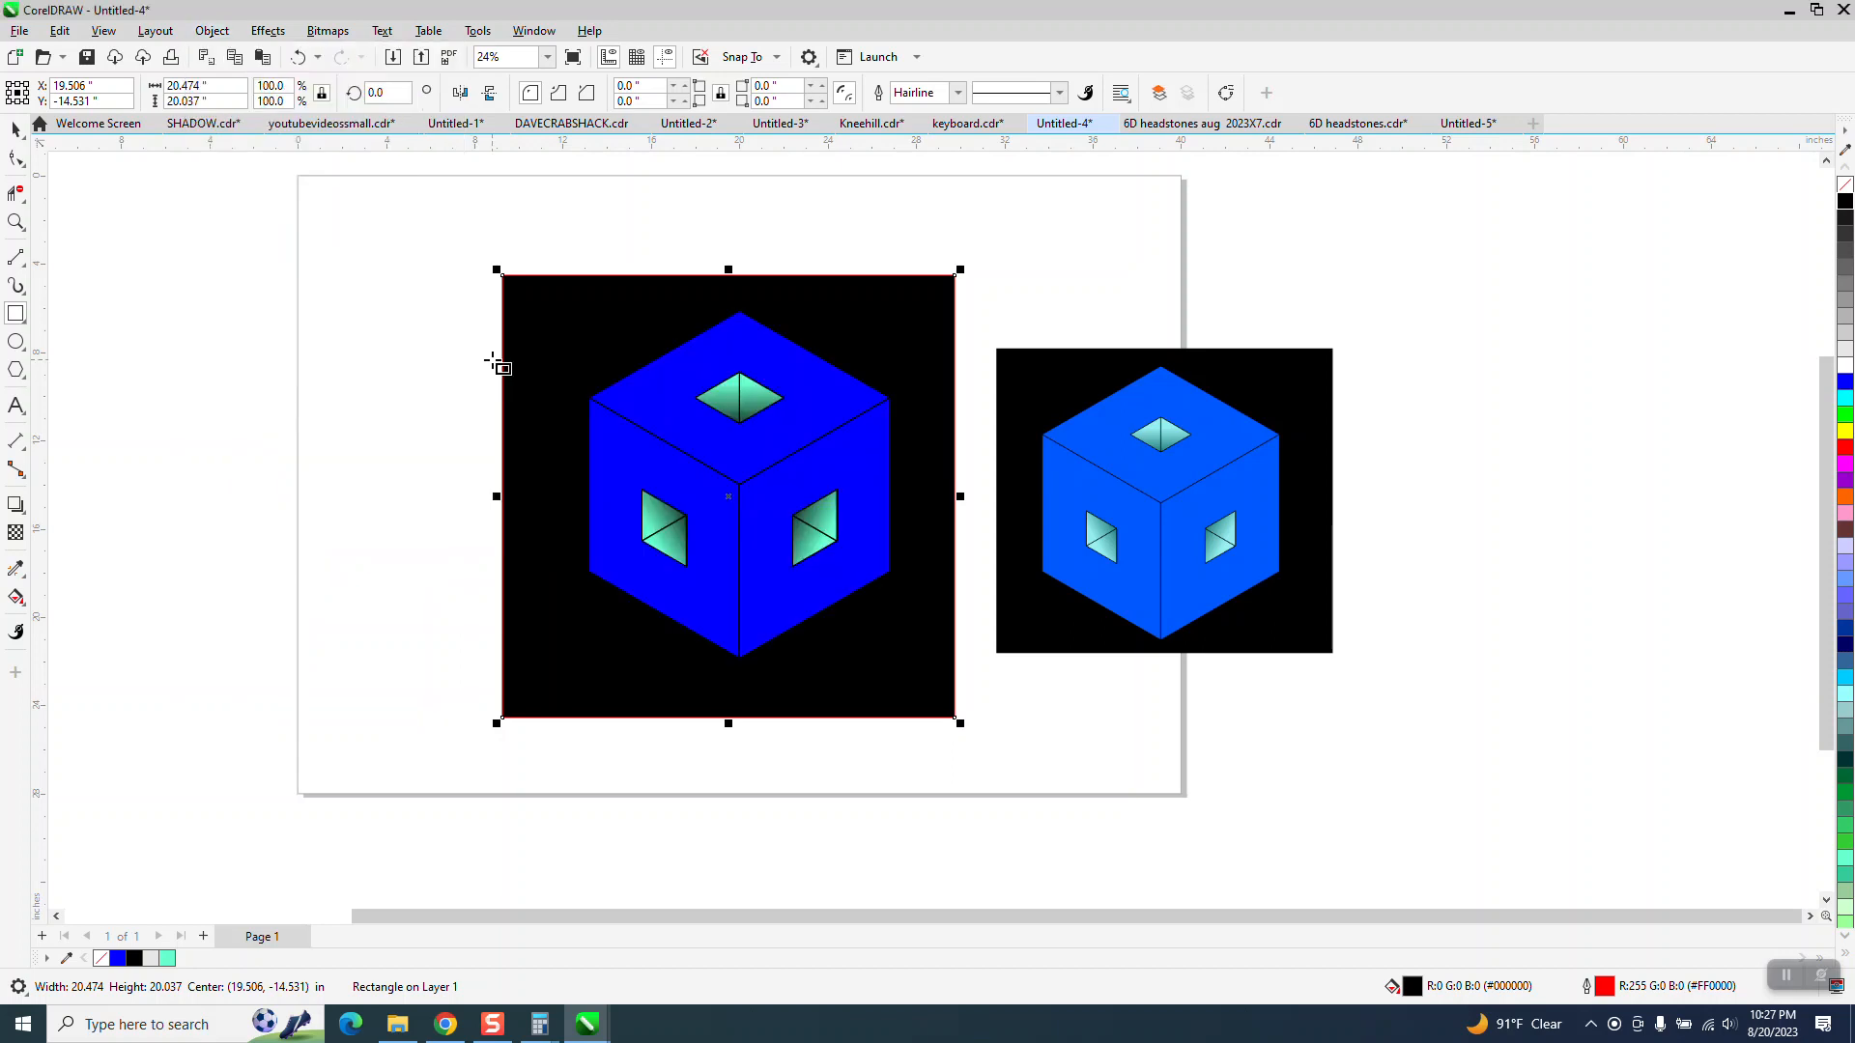
Step: Sample the lighter blue from the reference cube image and fill all three faces of the drawn cube with it
left_click(16, 199)
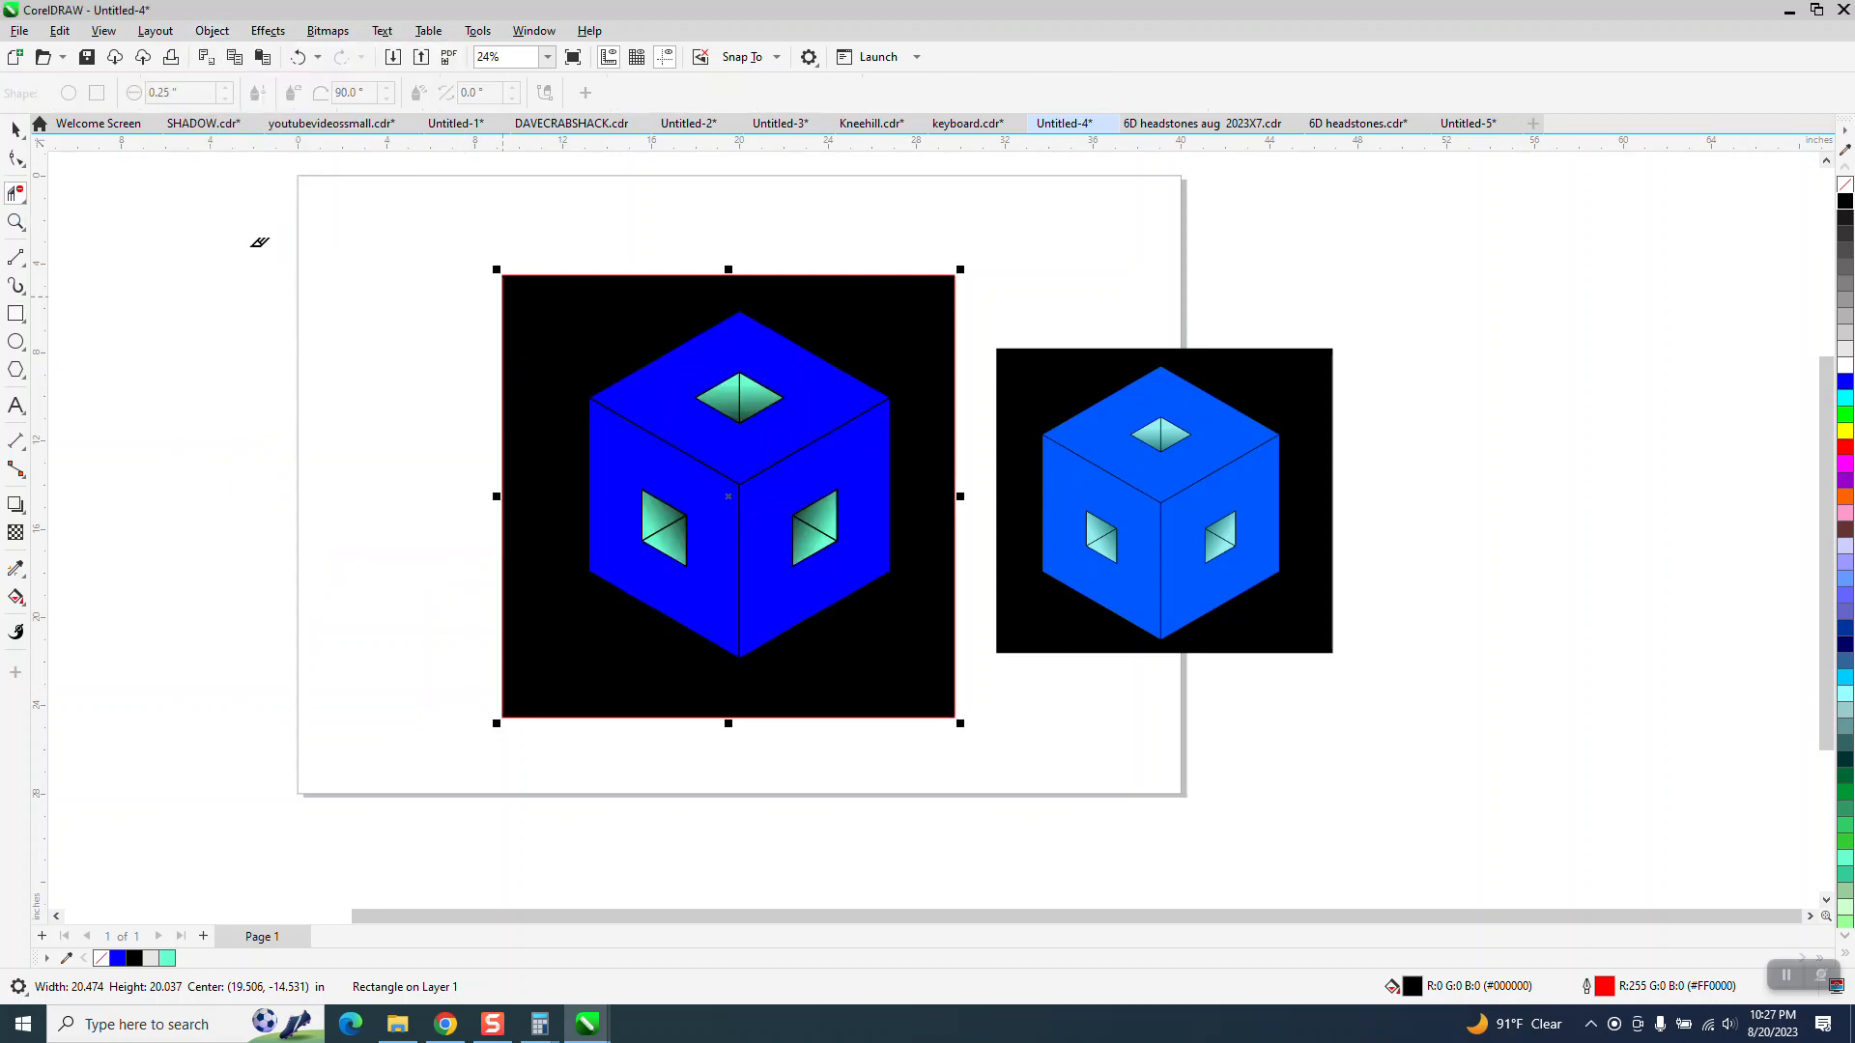
left_click(16, 222)
left_click_drag(518, 299, 1098, 675)
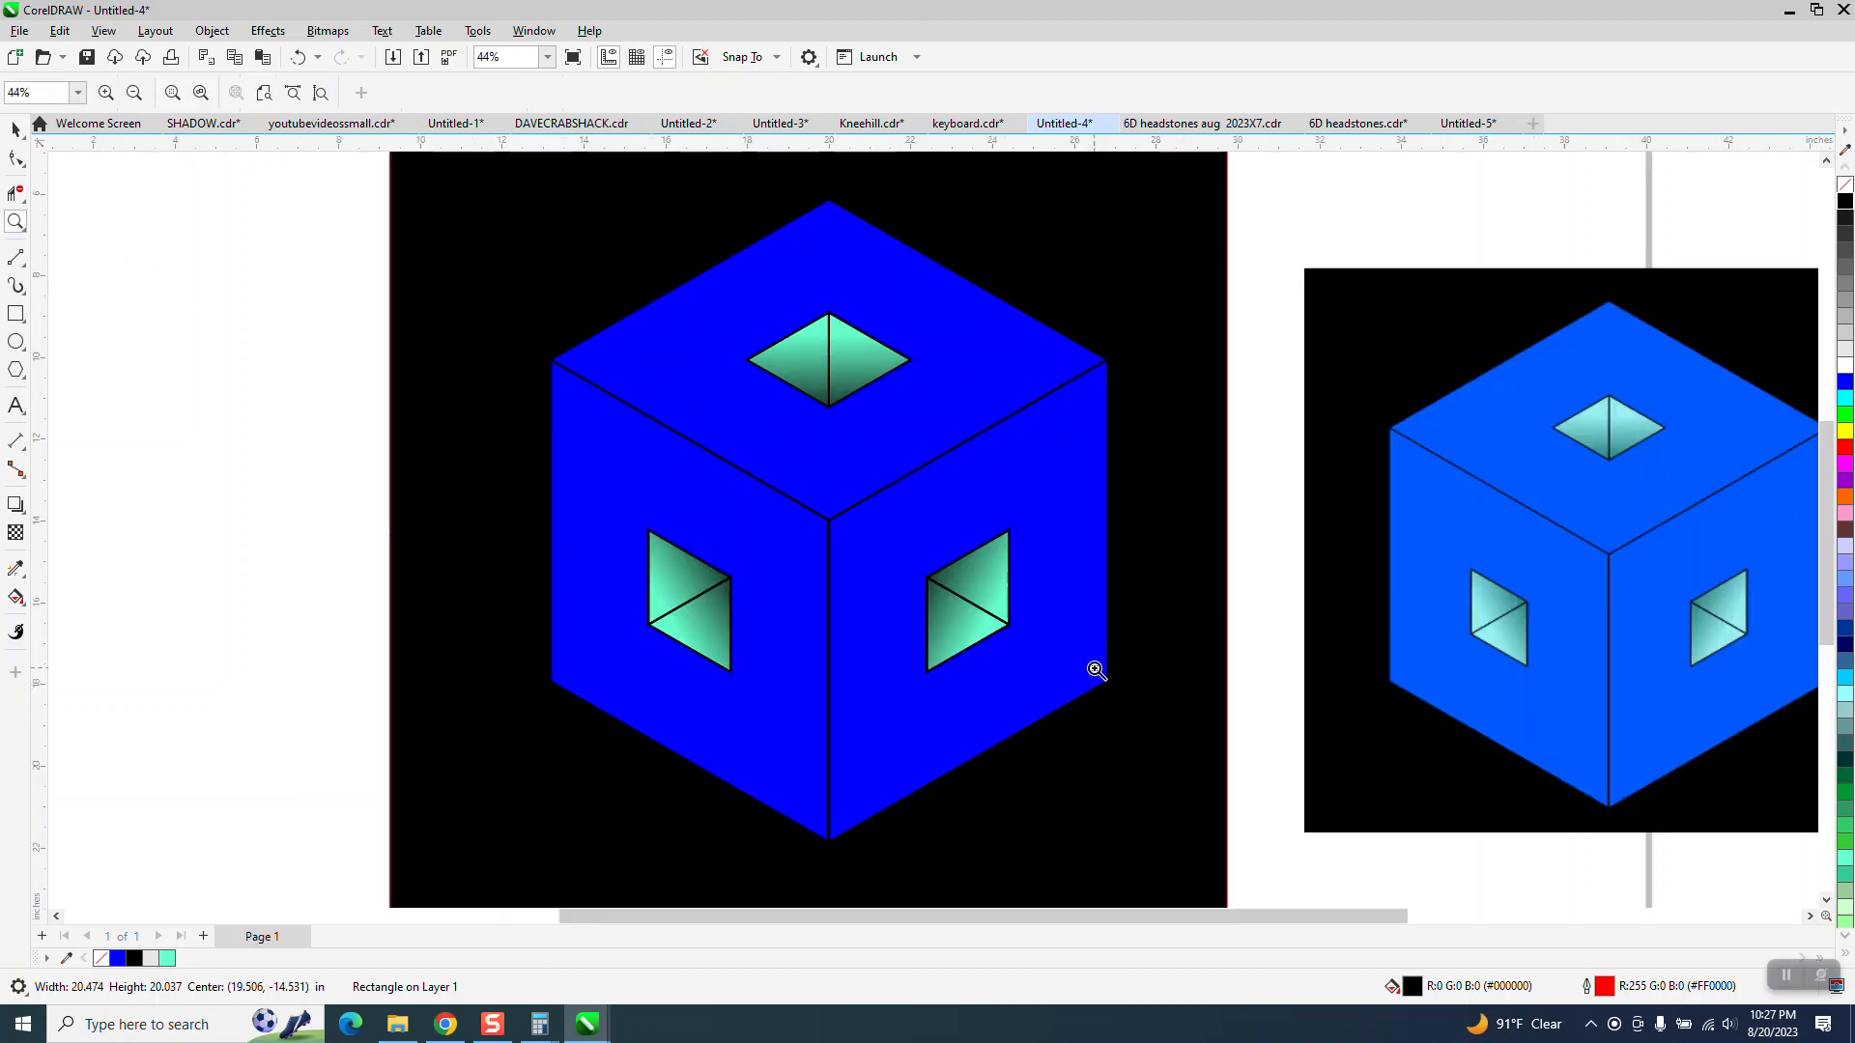
left_click(15, 129)
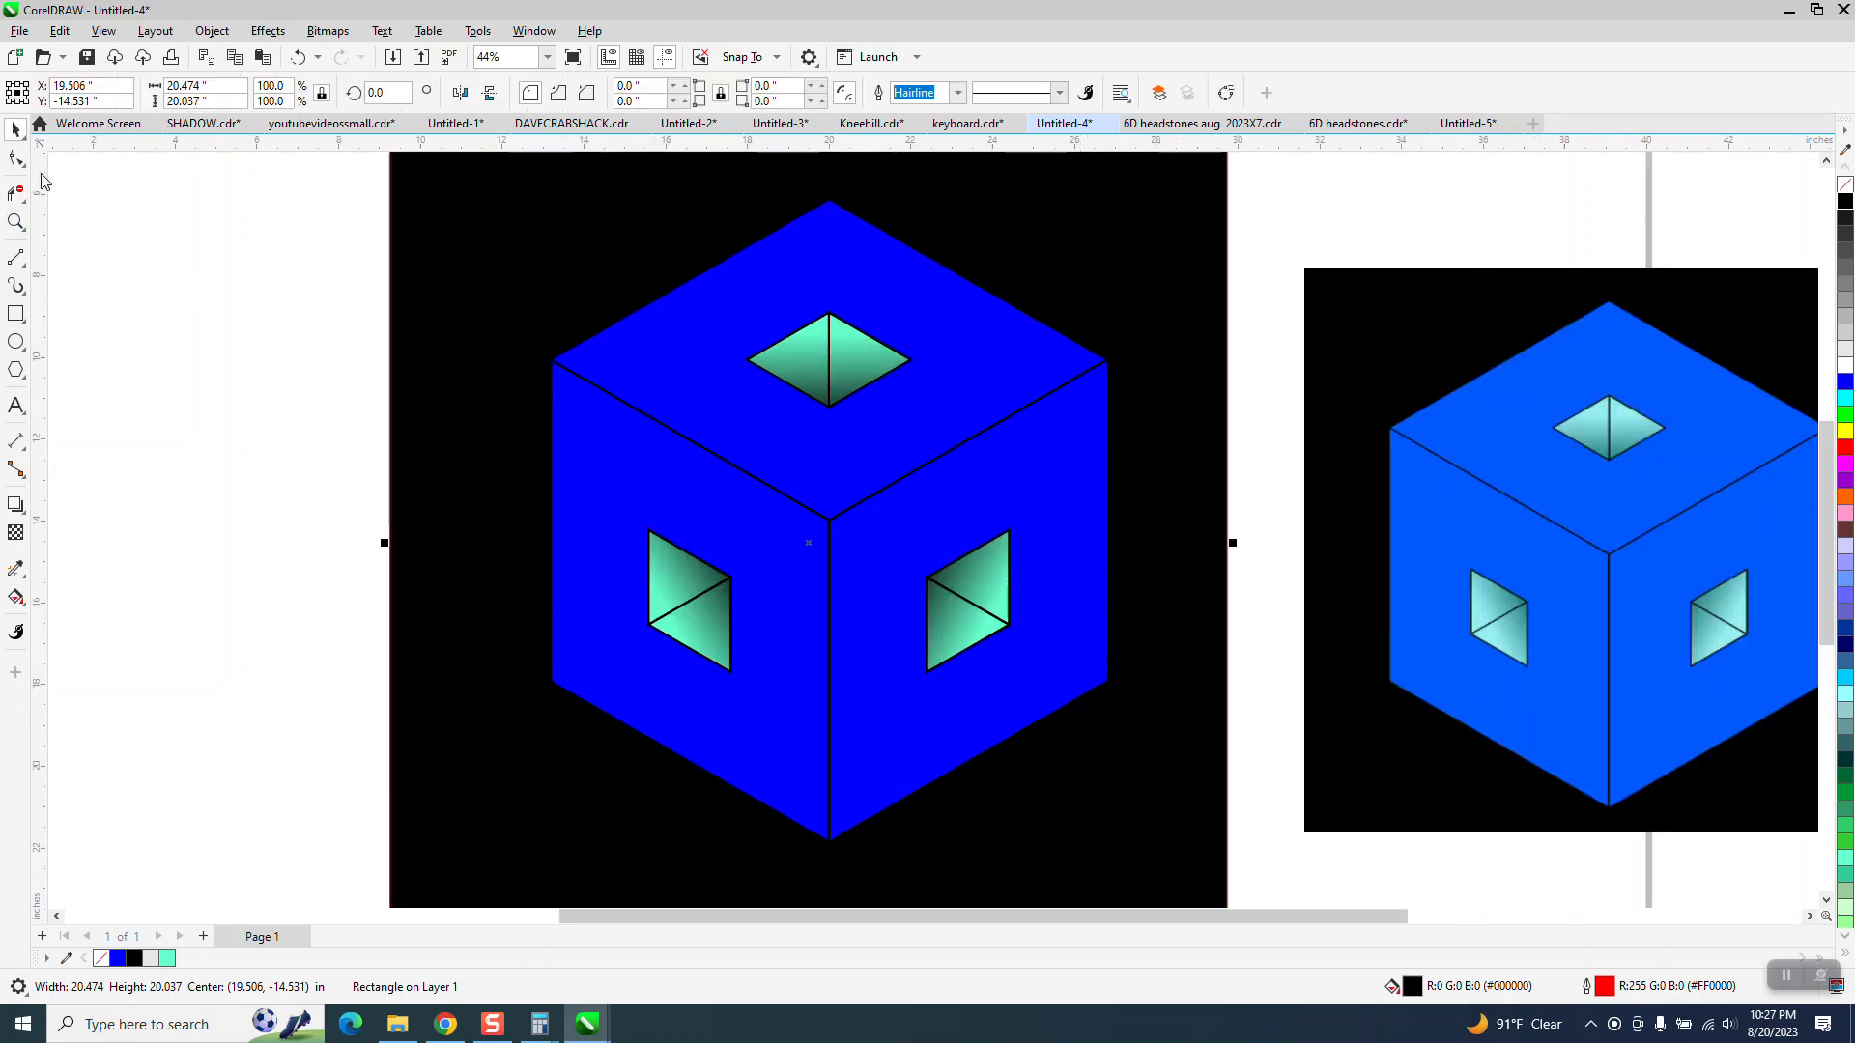
left_click(686, 410)
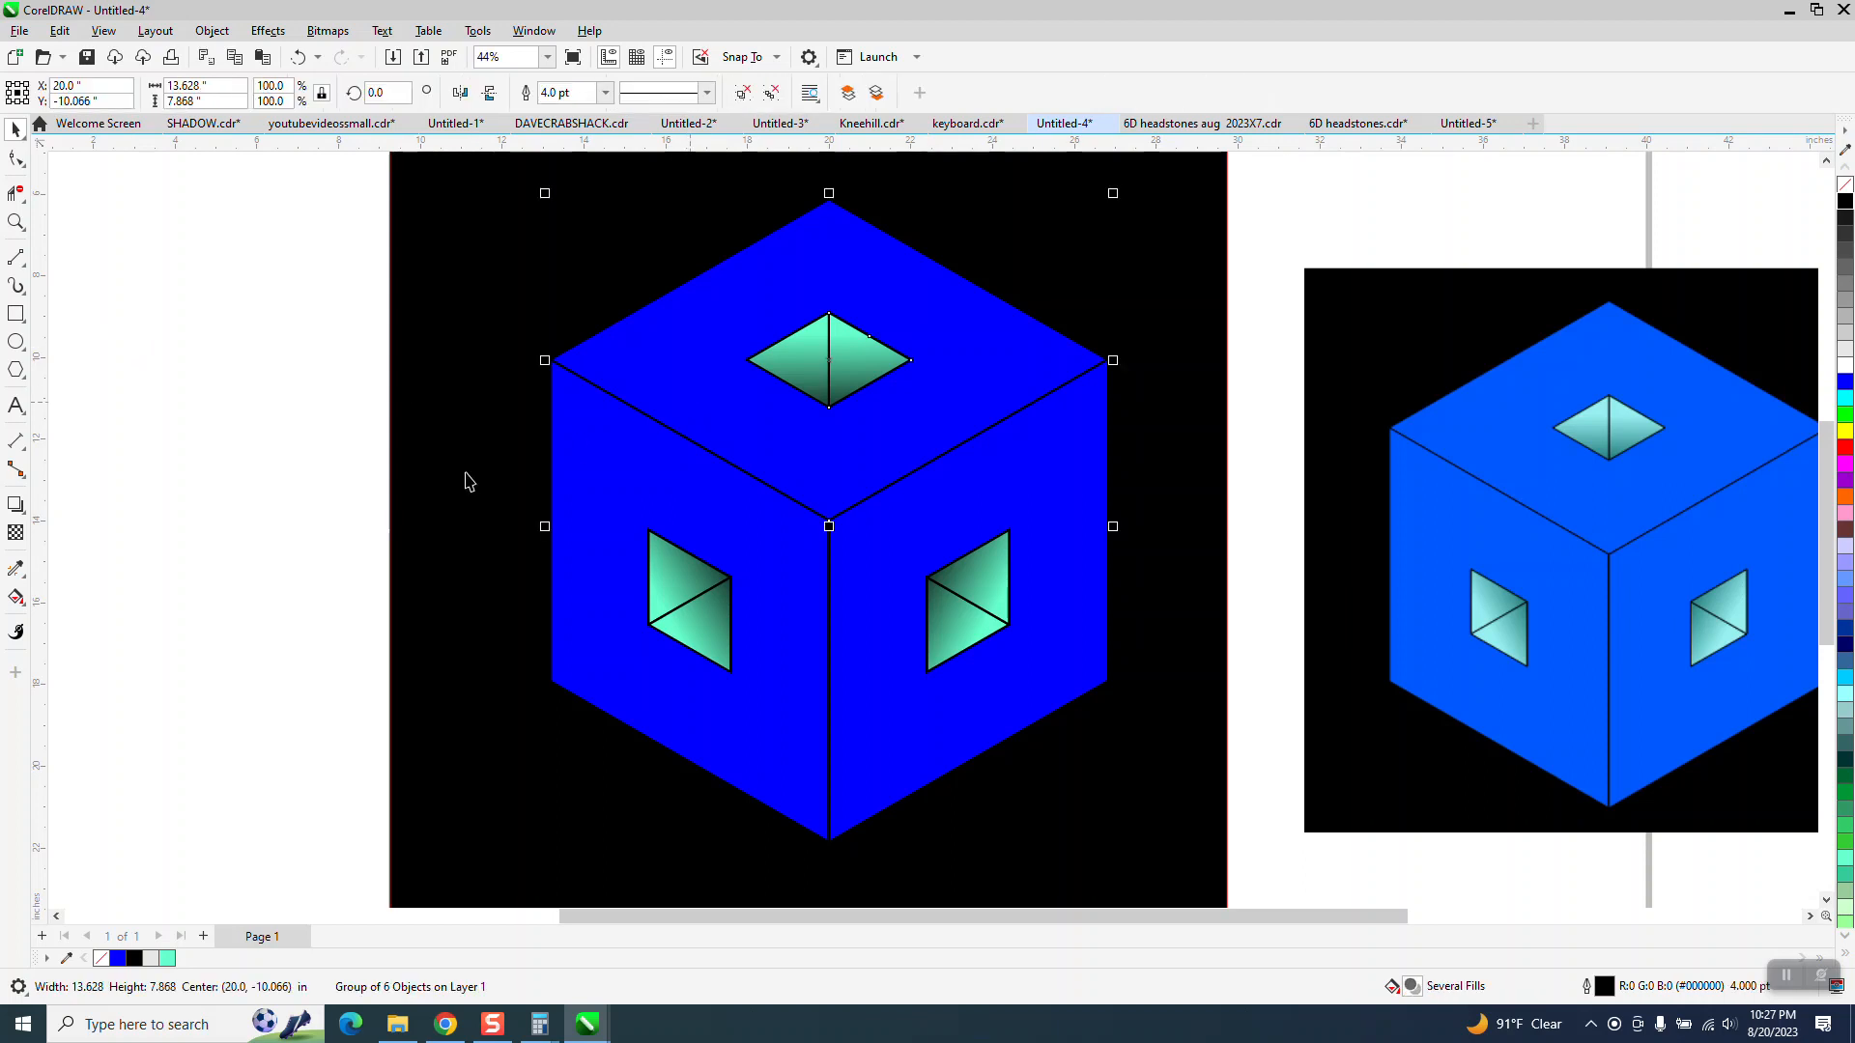
left_click(22, 575)
left_click(92, 570)
left_click(1474, 406)
left_click(959, 348)
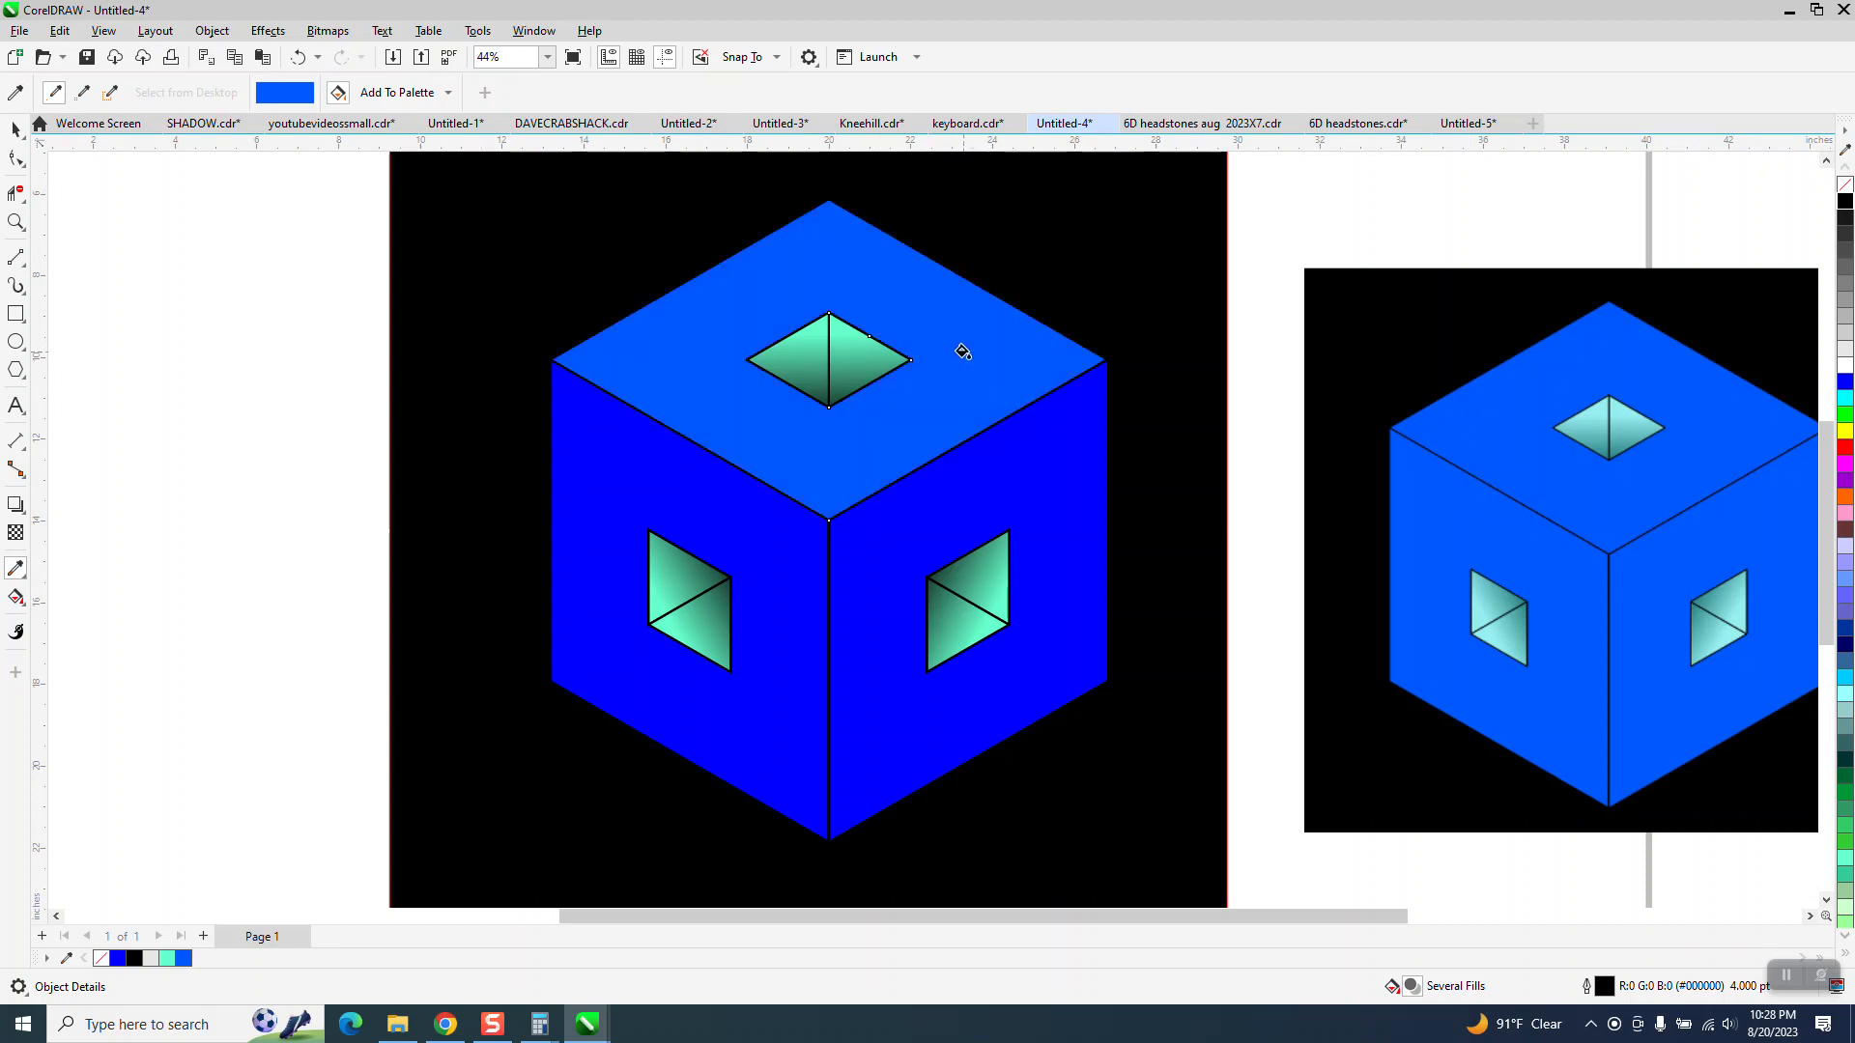
left_click(1036, 452)
left_click(770, 537)
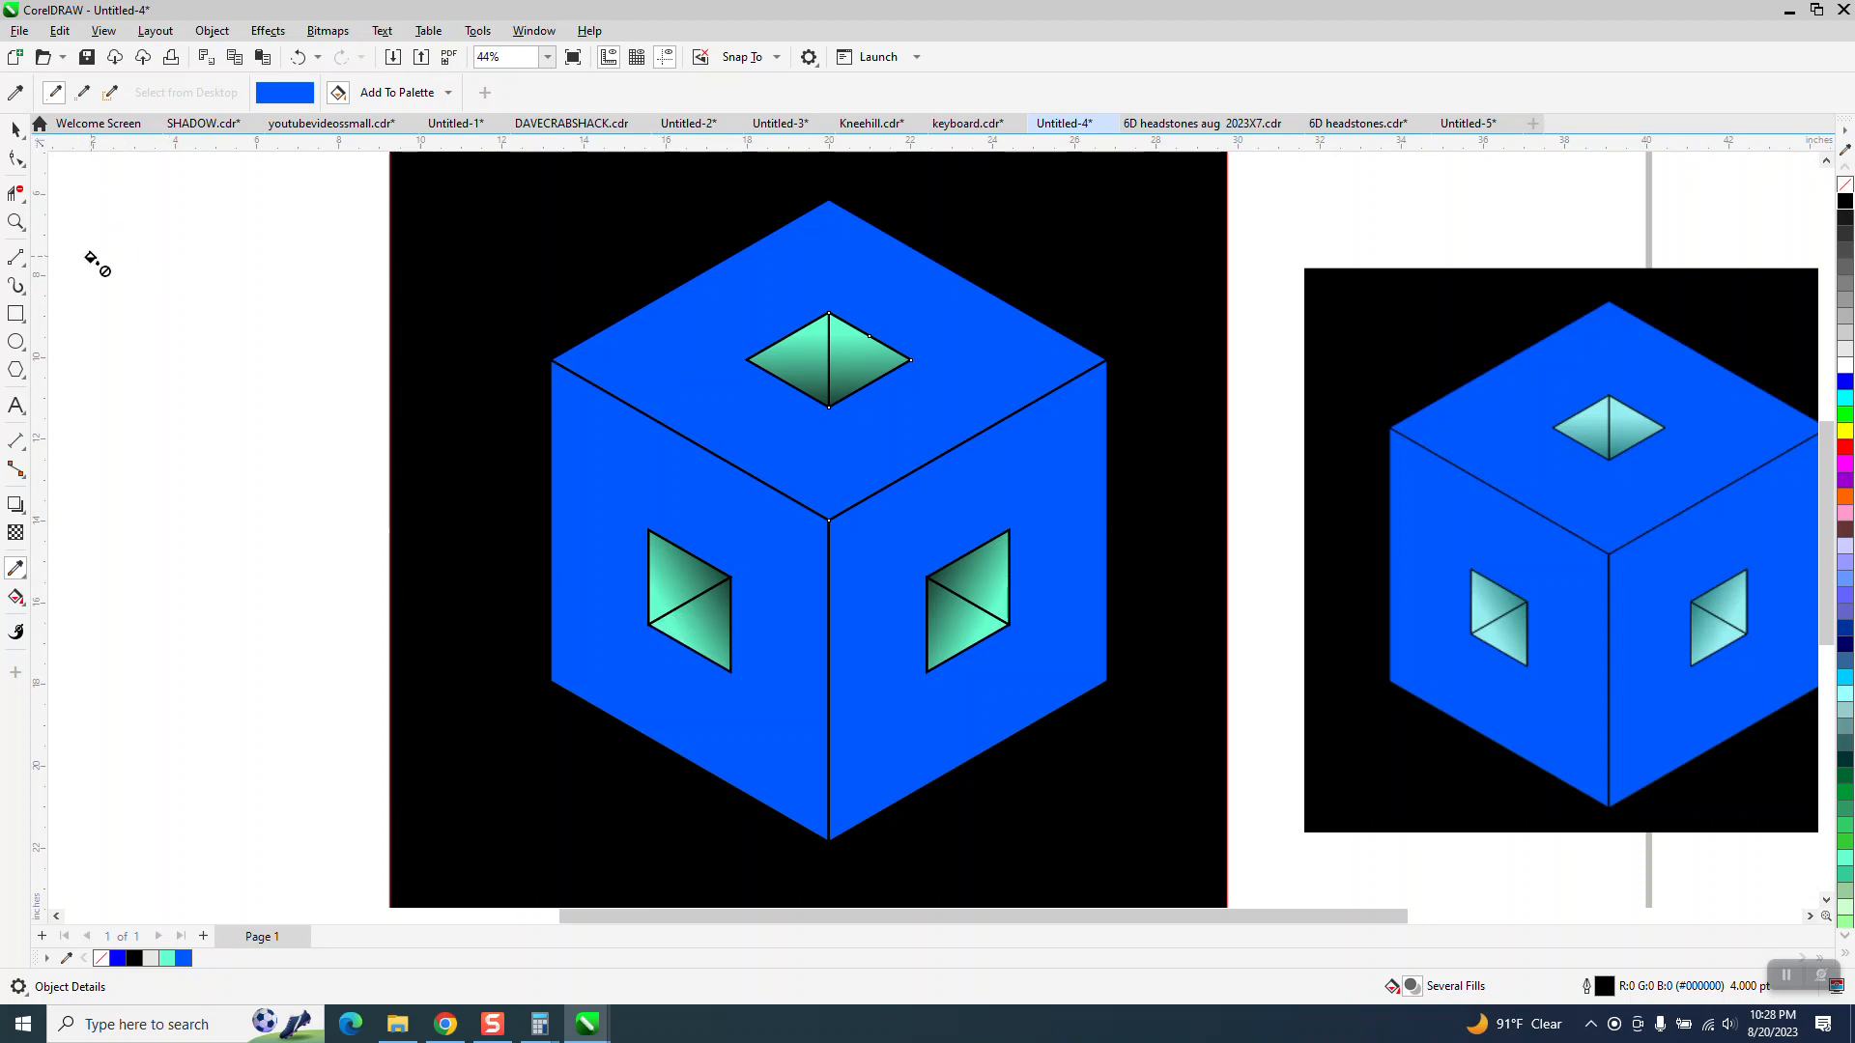
left_click(16, 129)
left_click(188, 322)
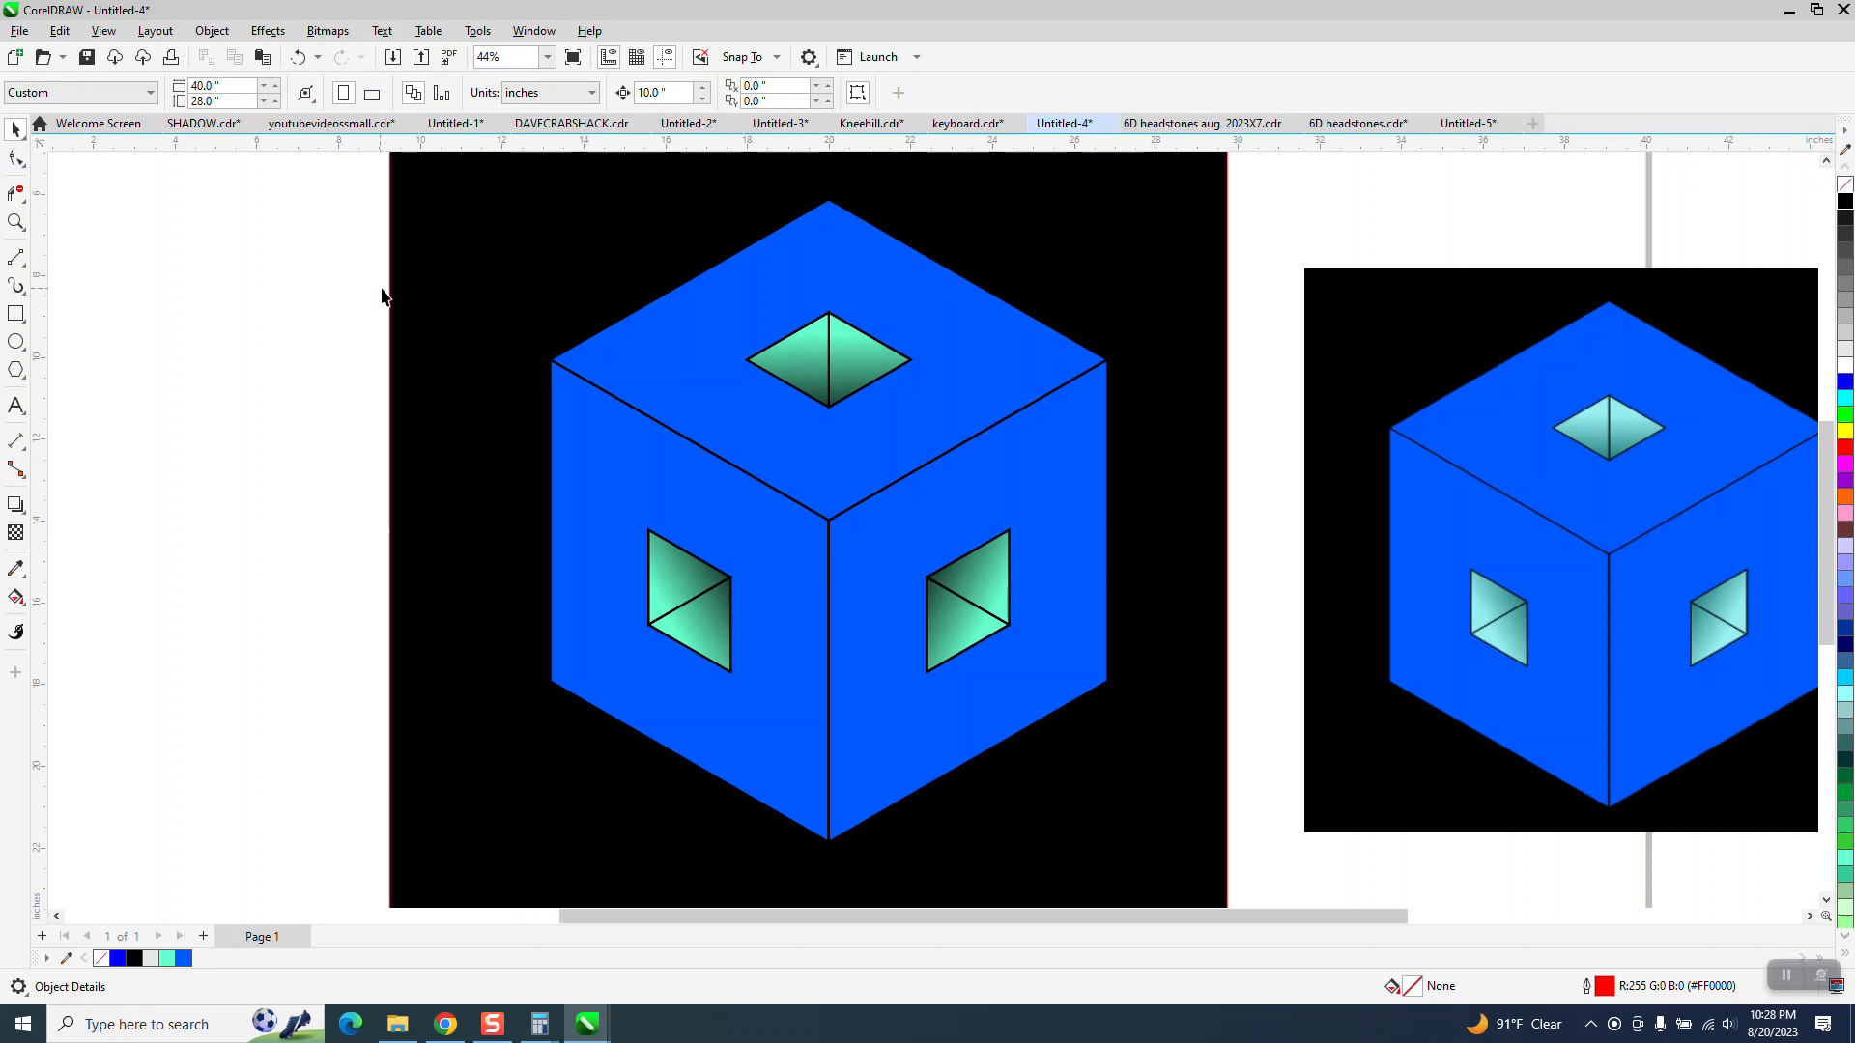